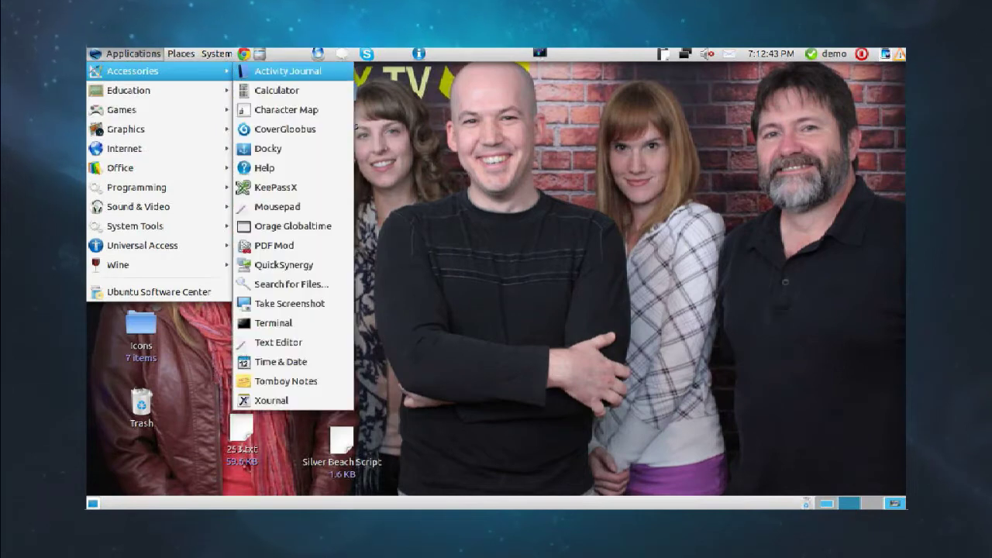
Open KeePassX and start creating a new password database
click(271, 186)
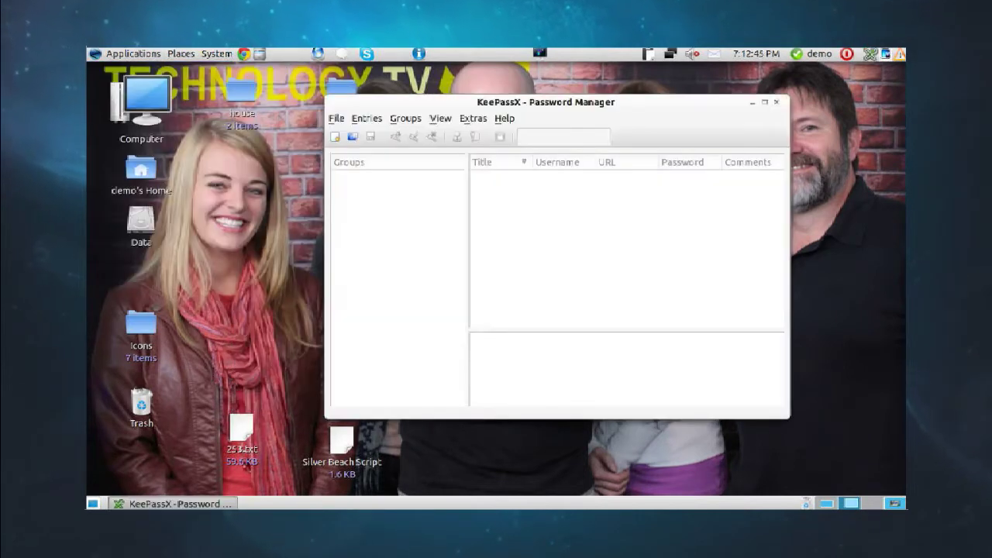
click(335, 137)
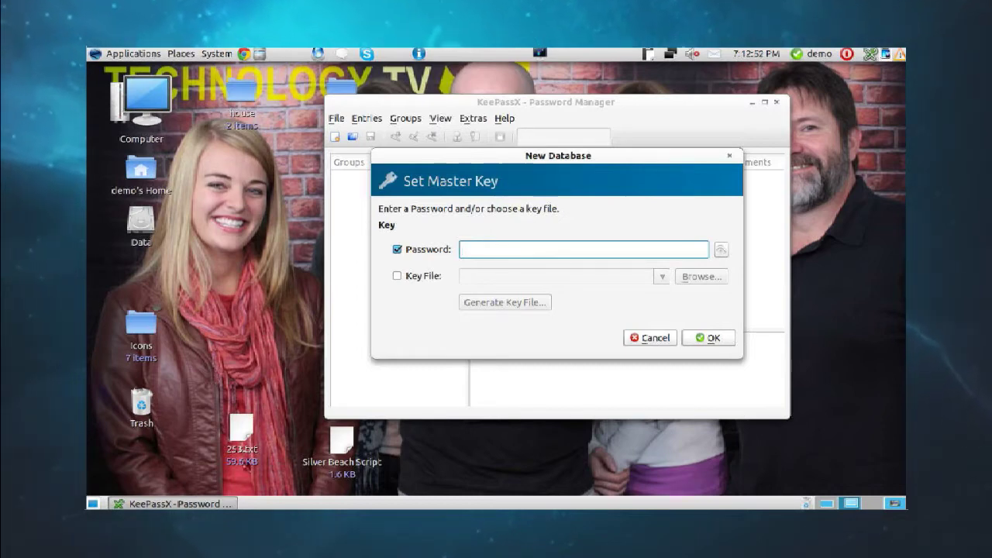
Switch to Chrome and open the password generator website safepasswd.com
click(244, 54)
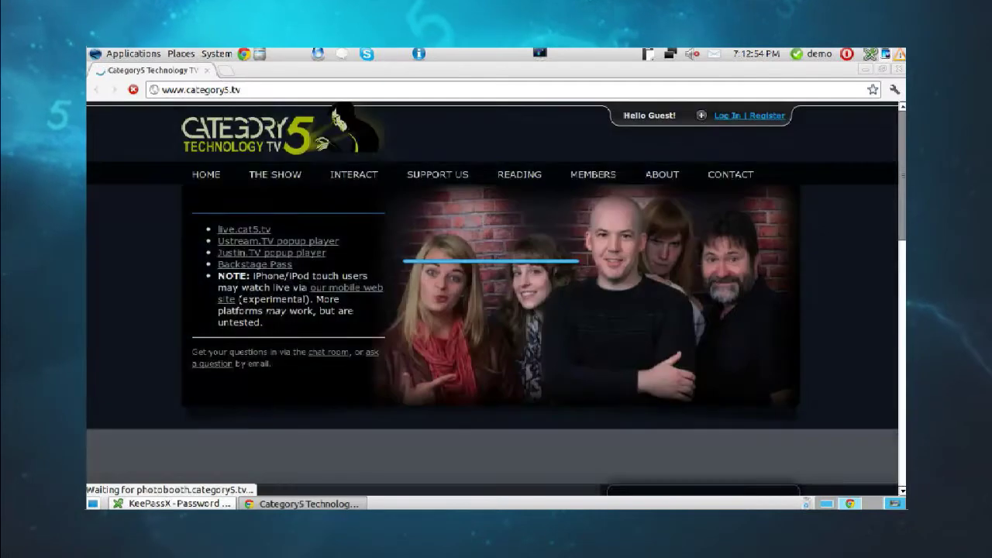
click(200, 89)
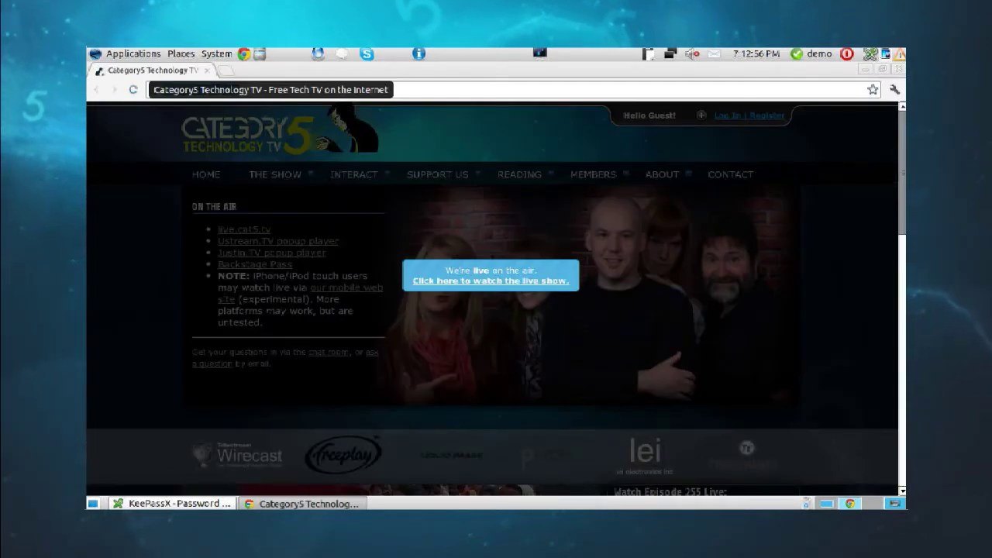
text(safe)
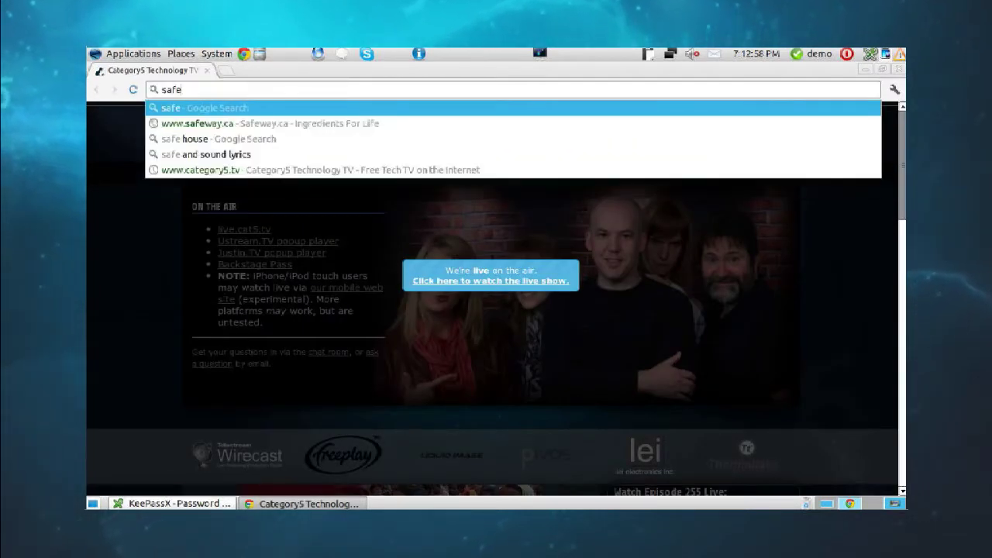
text(passwd.com)
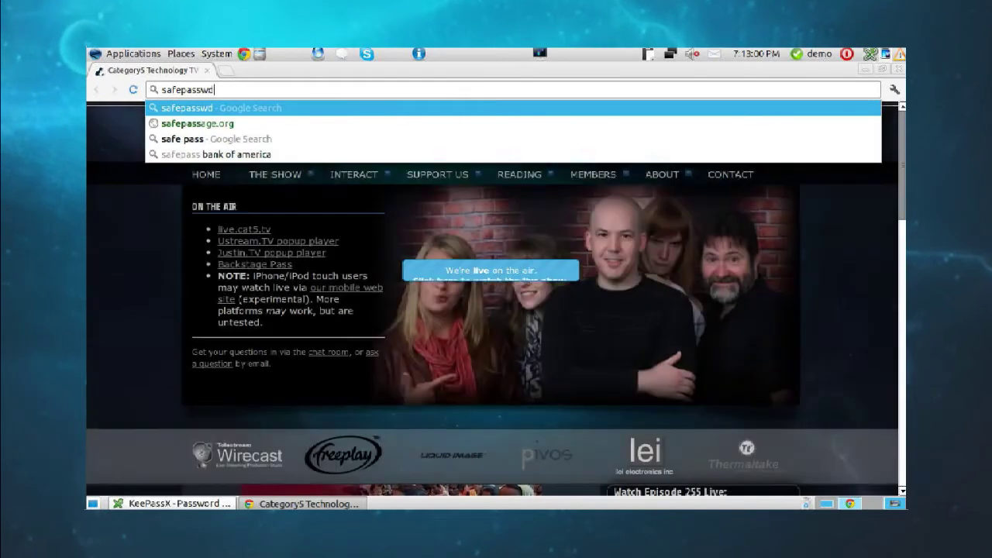
key(Return)
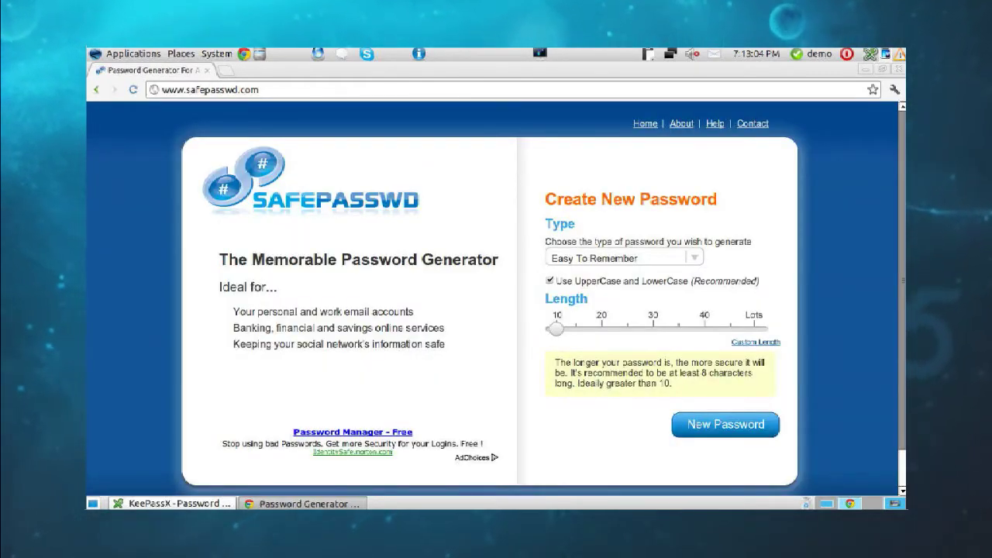
Generate a new Easy To Remember password of length 10 with upper and lower case letters
click(694, 257)
click(694, 257)
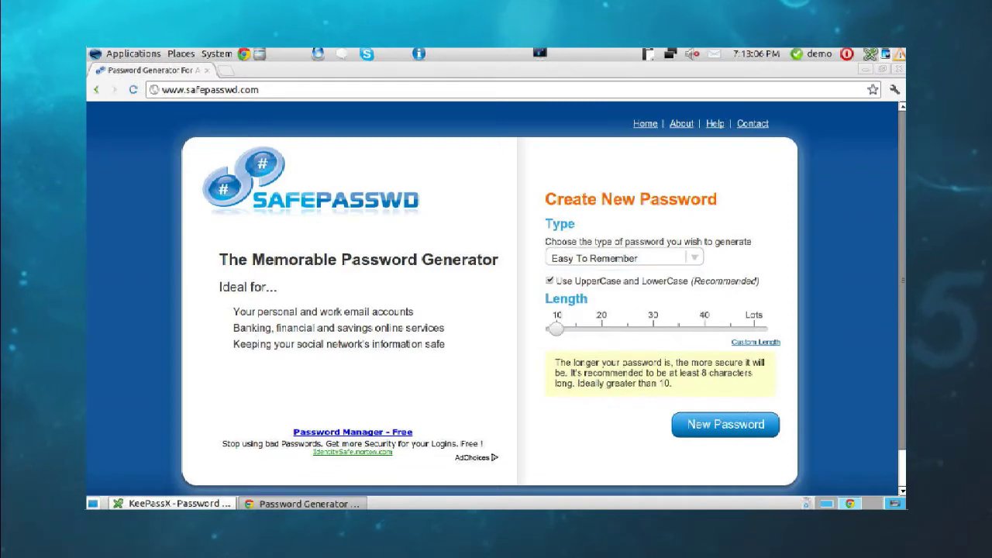
drag(557, 328, 561, 328)
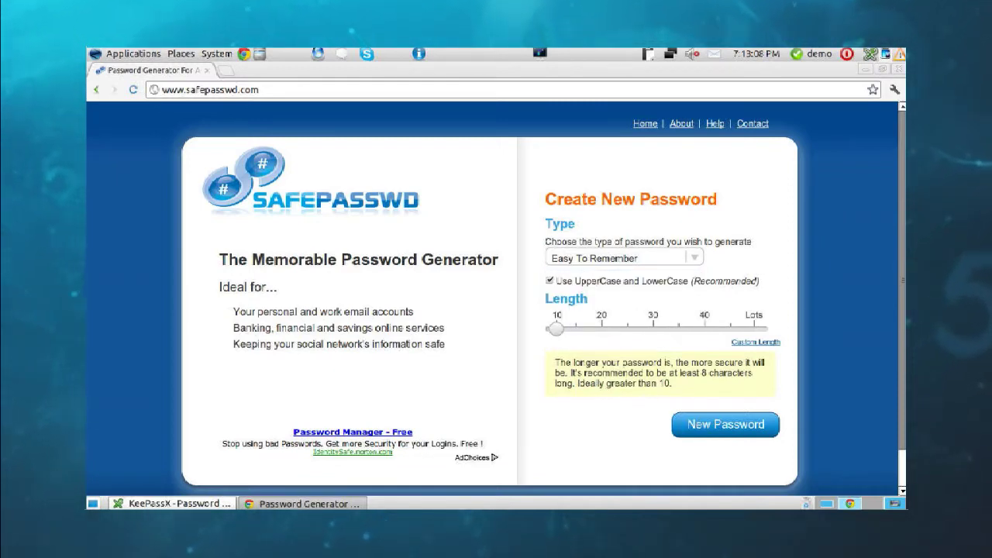
click(725, 424)
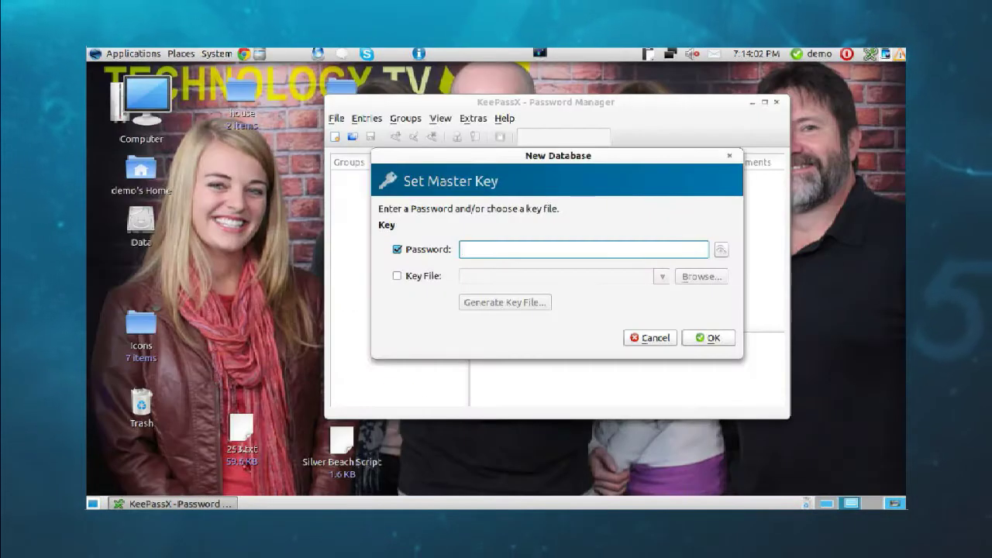
Set the master password for the new KeePassX database, repeat it, and create the database
text(****)
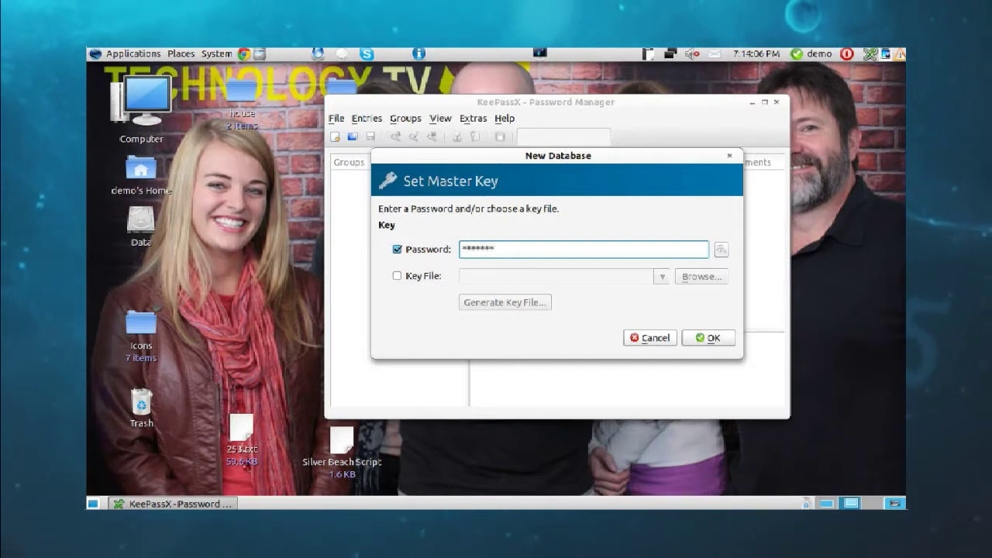
click(707, 338)
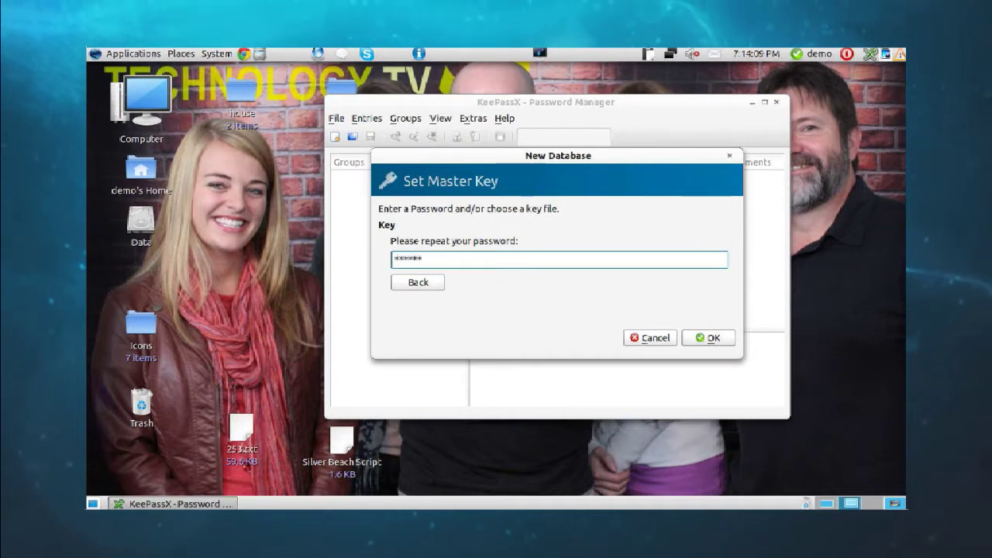
text(*******)
key(Return)
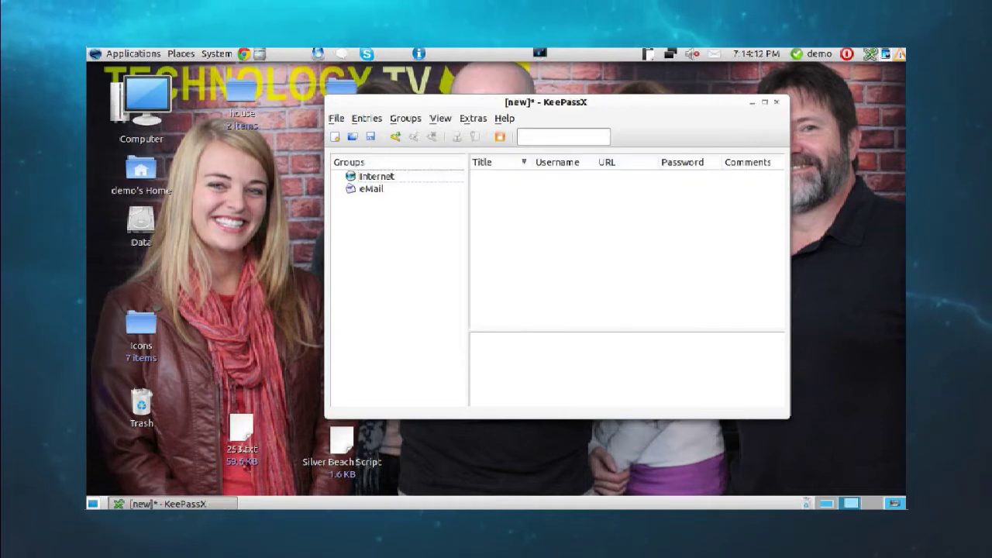
Add a new entry to the Internet group with the title Category5 and fill in the account's username
right_click(385, 176)
key(Escape)
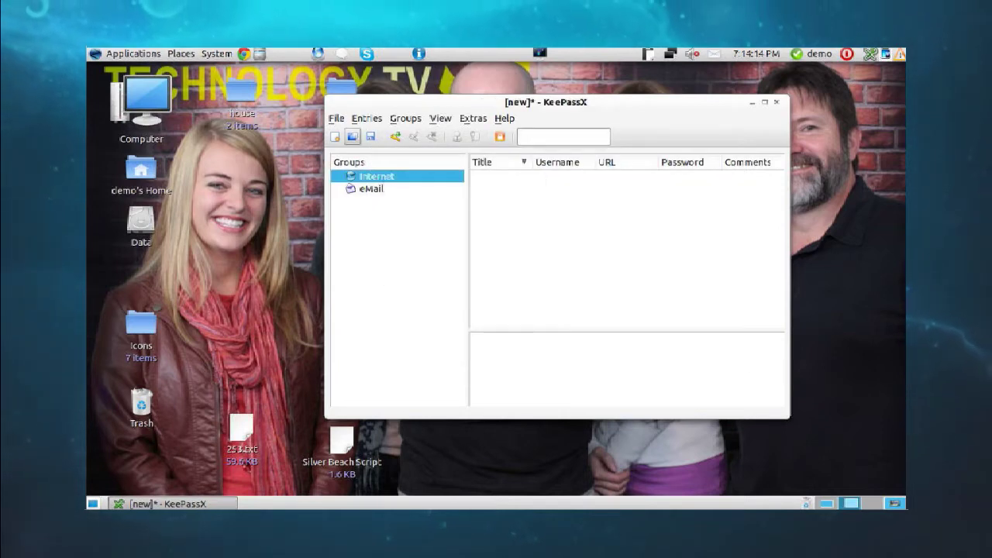
click(334, 136)
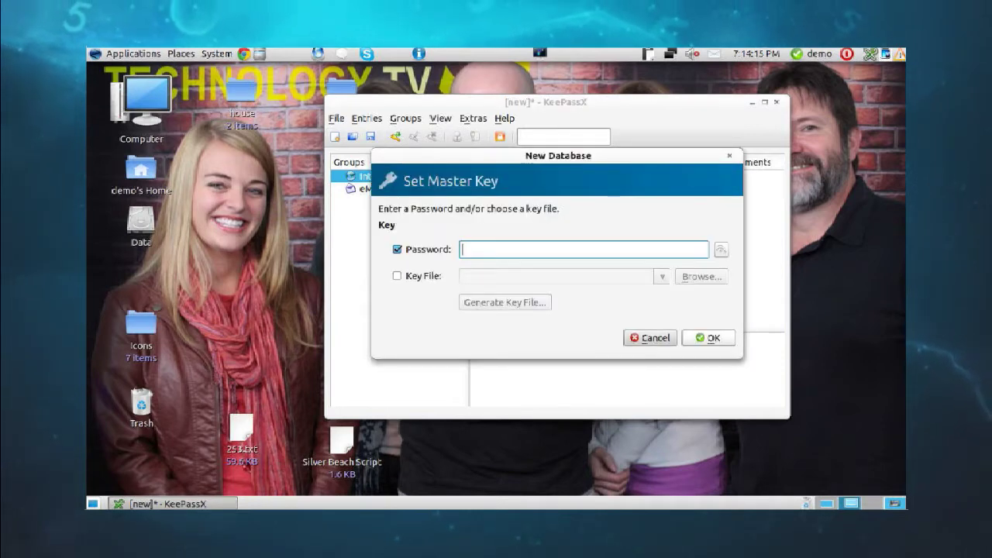
click(650, 337)
key(ctrl+y)
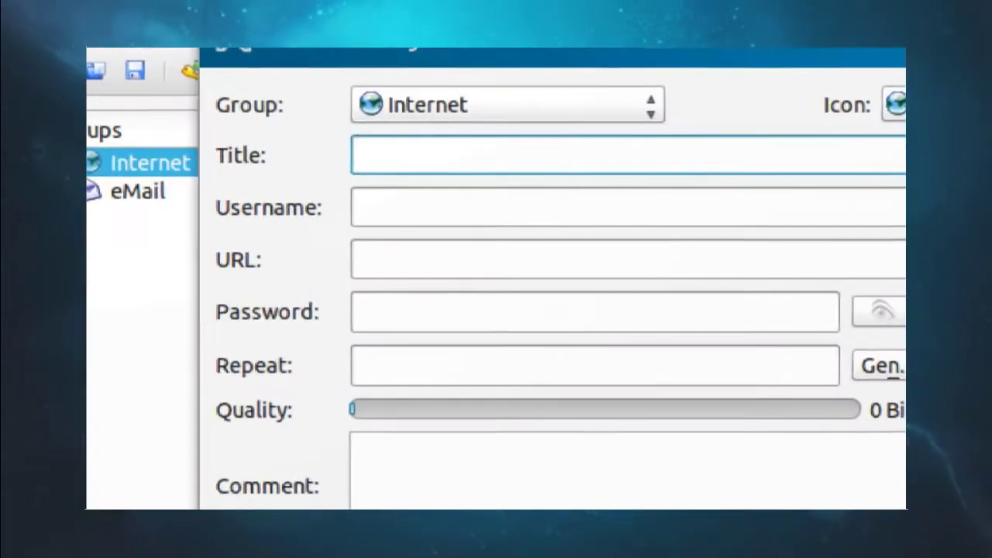
text(Category5)
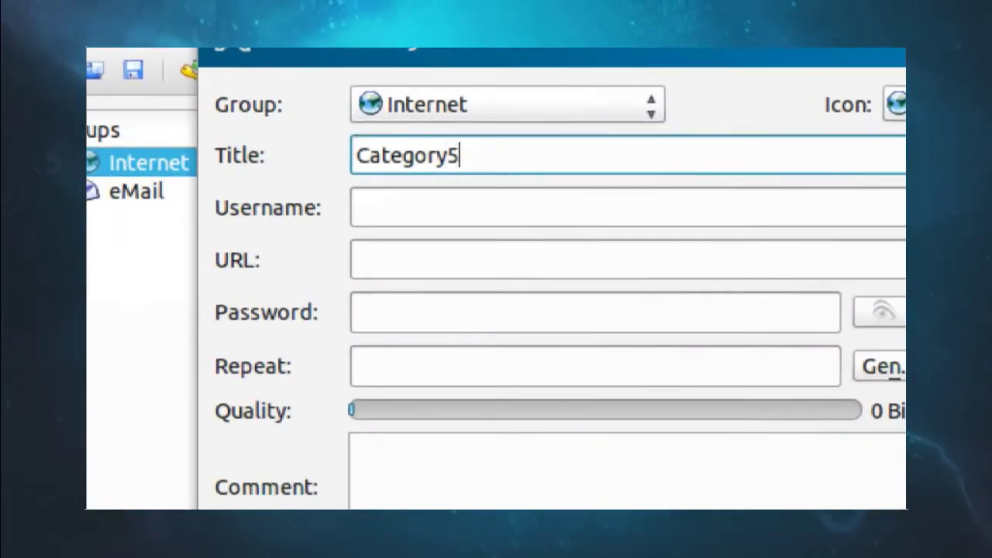
click(356, 207)
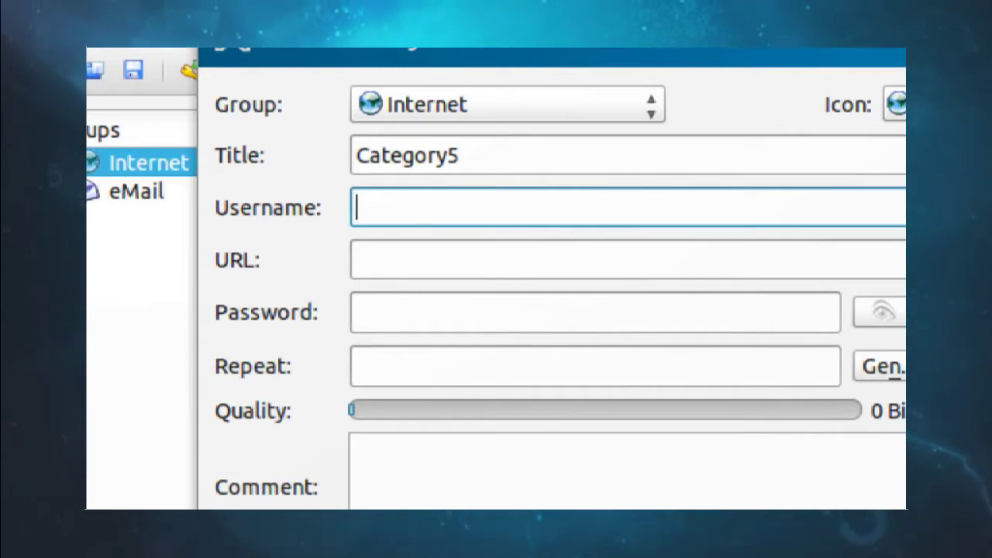
text(Christa)
key(Tab)
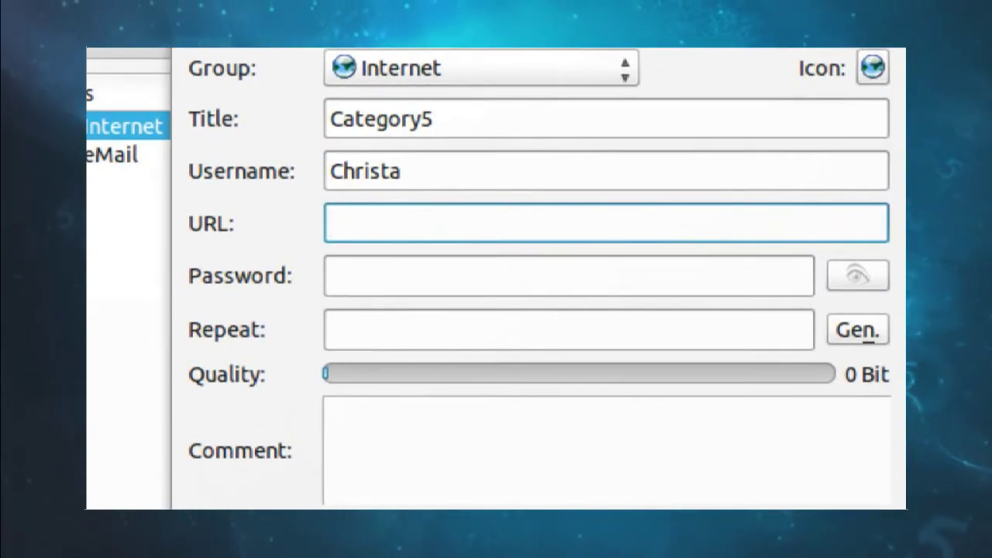
text(http://www.categ)
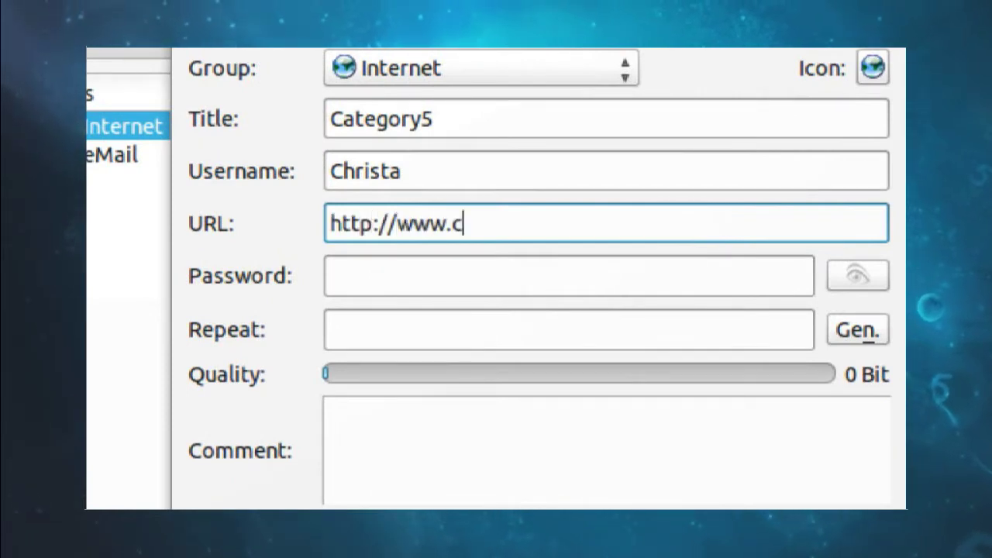
text(ory5.tv)
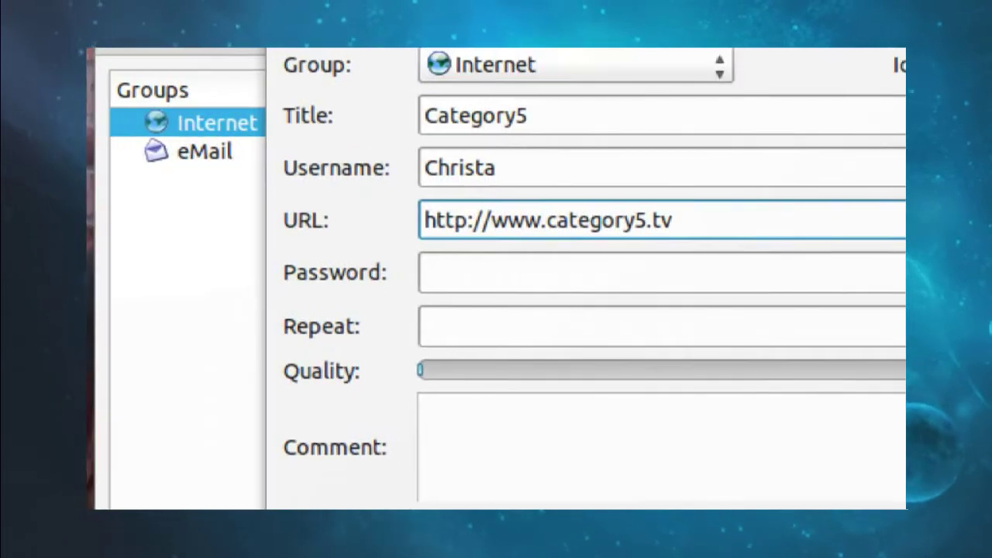
drag(396, 223, 430, 223)
drag(514, 220, 529, 220)
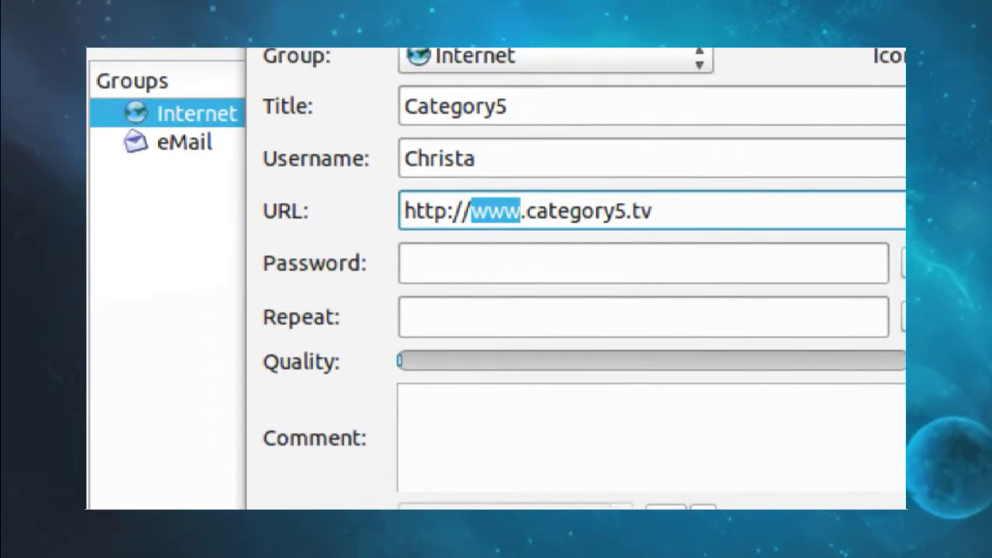
text(login)
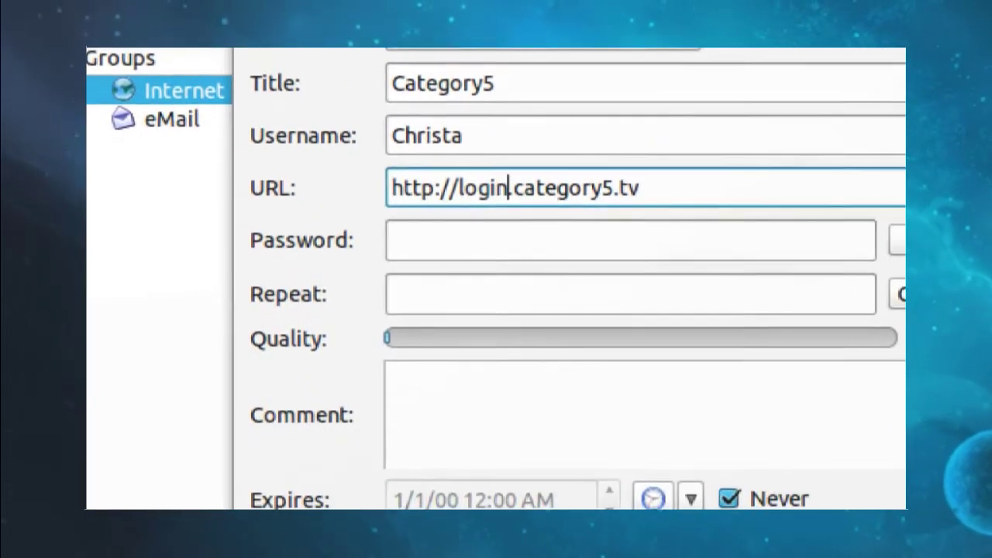
key(Tab)
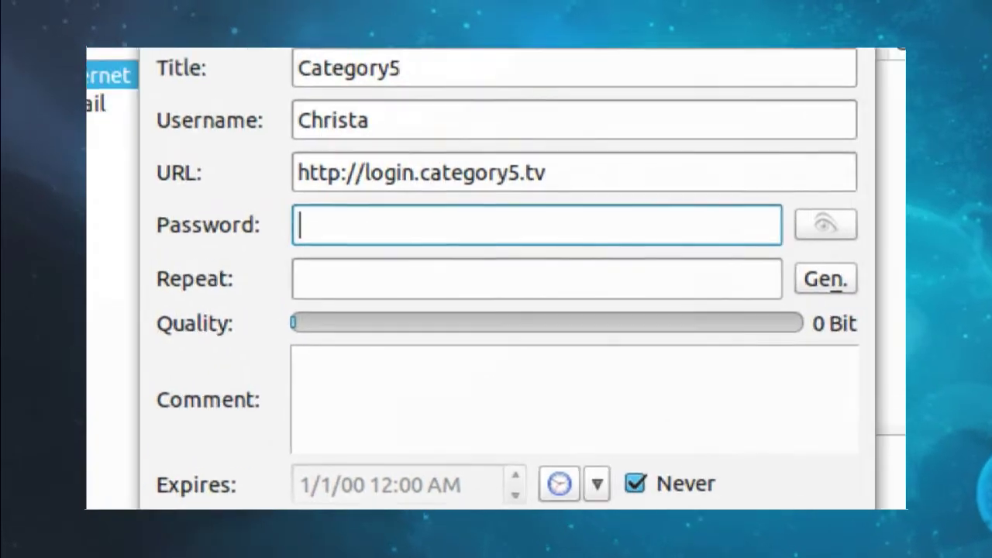
right_click(535, 206)
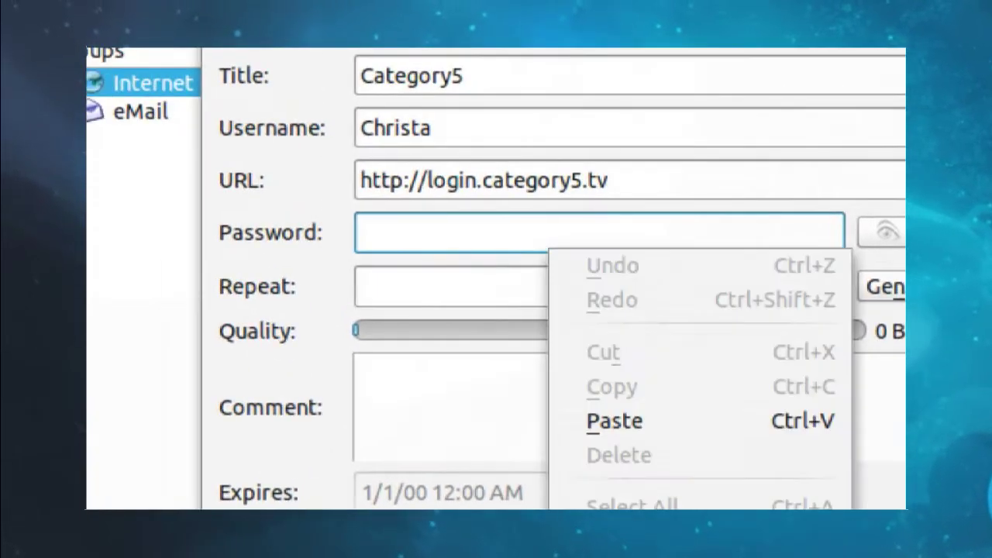
key(Escape)
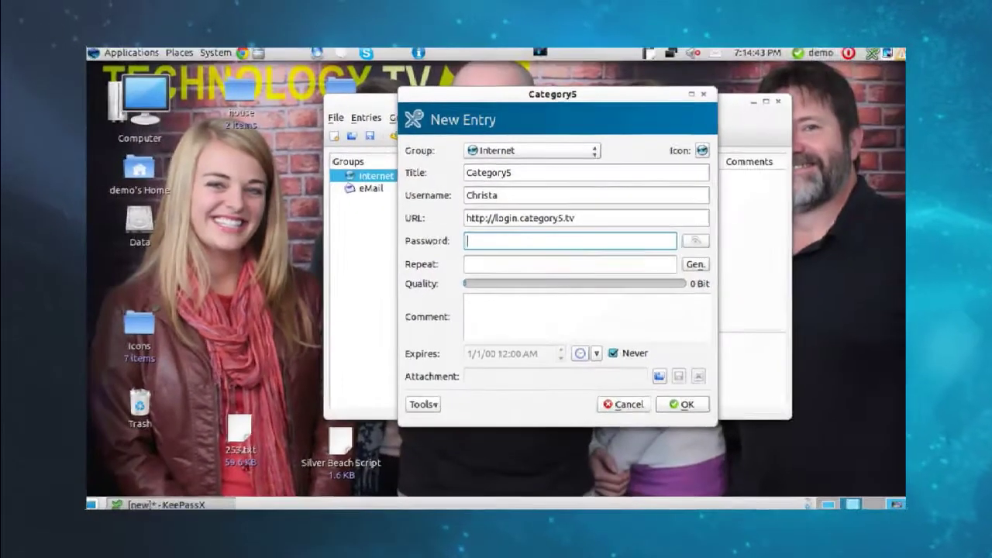
right_click(481, 240)
key(Escape)
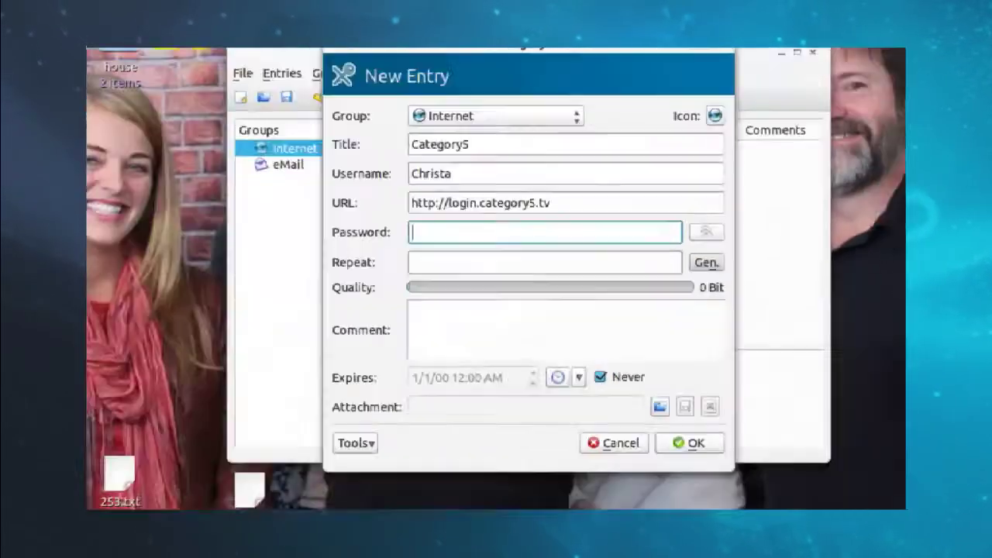
Open the password generator for the entry, set the length to 50, and review the Pronounceable options before returning to Random
click(705, 261)
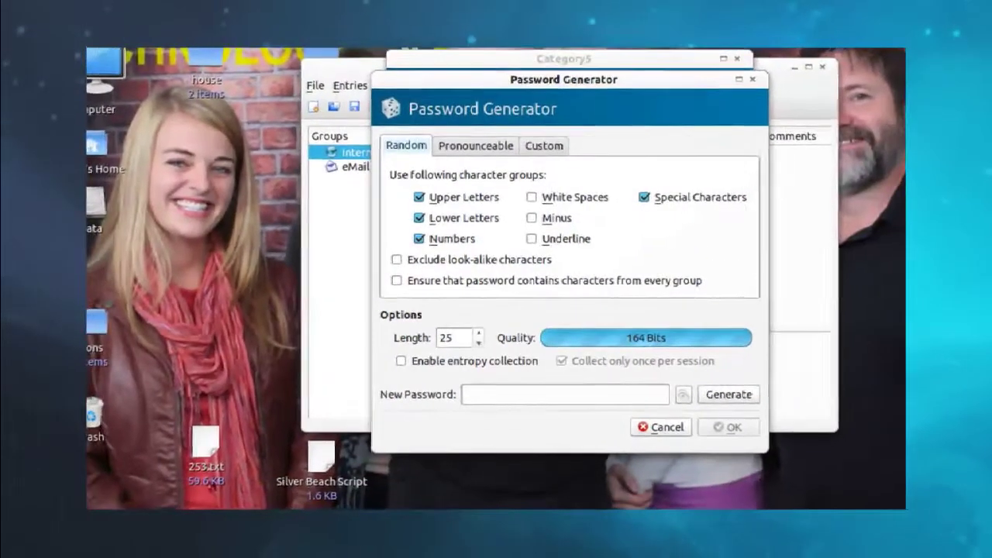
key(Up)
key(Up)
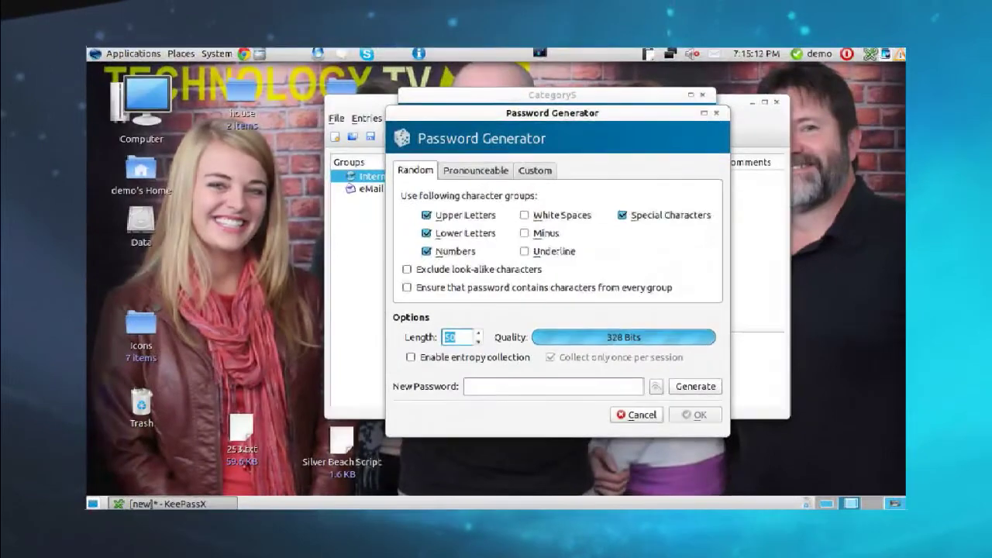
click(459, 133)
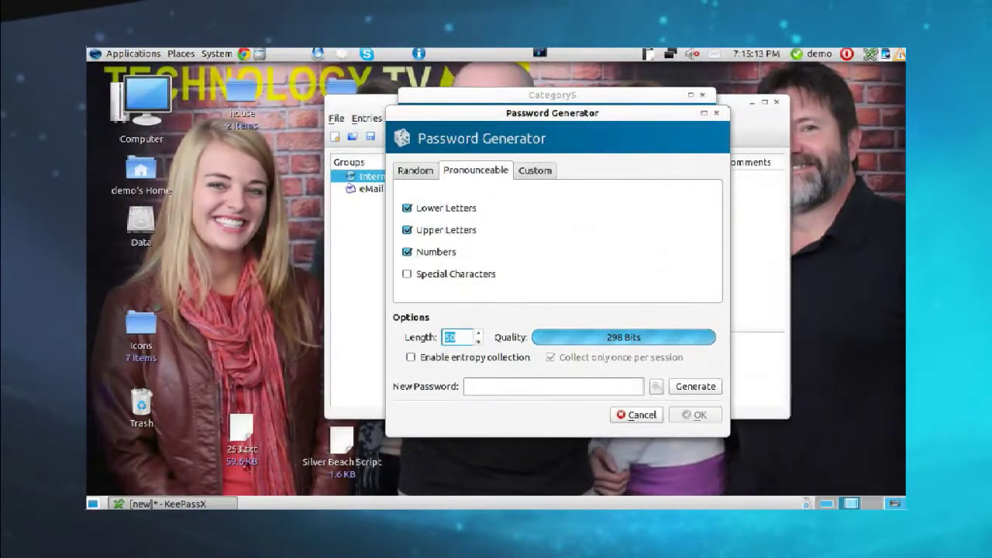
key(ctrl+shift+Tab)
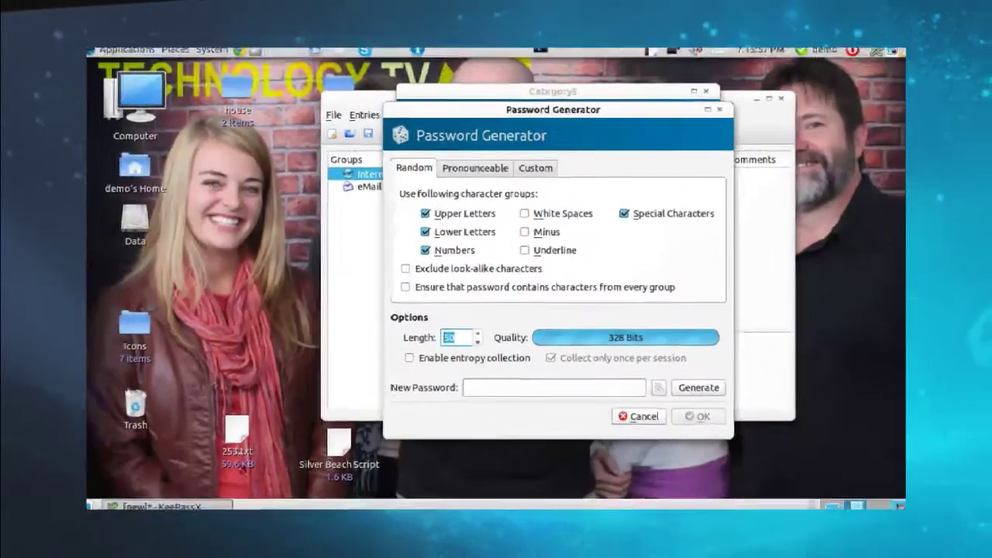
Generate the random password, apply it to the entry's password fields, and save the Category5 entry
key(alt+g)
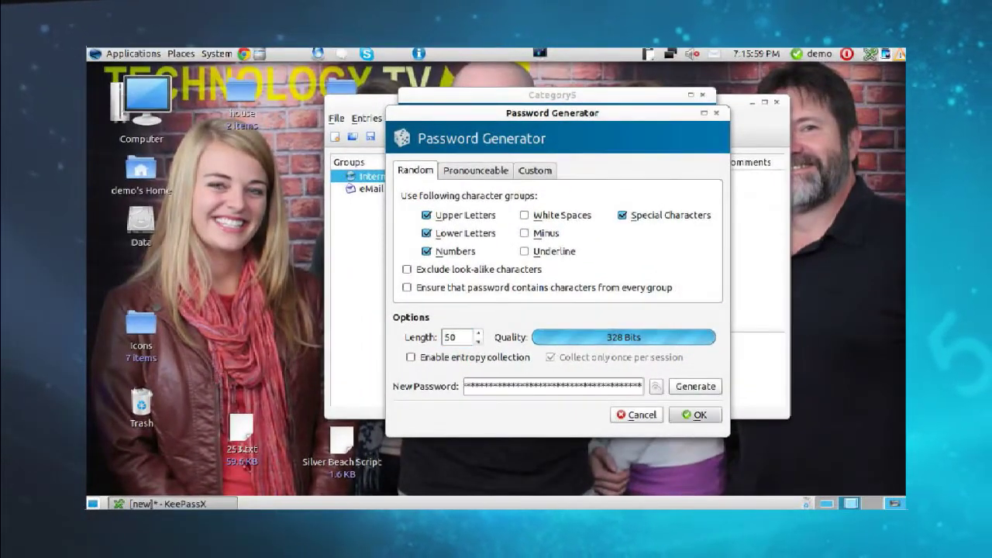
drag(547, 385, 619, 386)
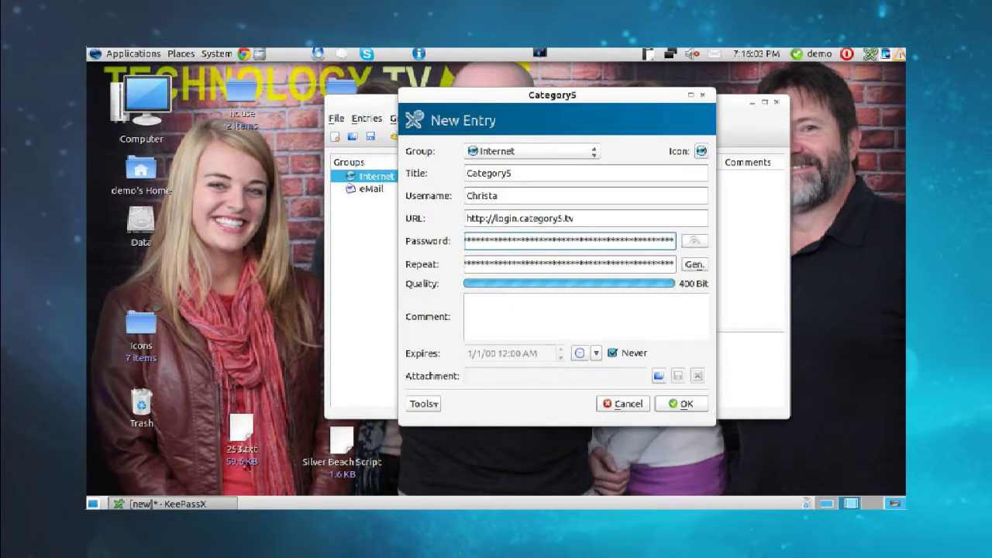
key(Return)
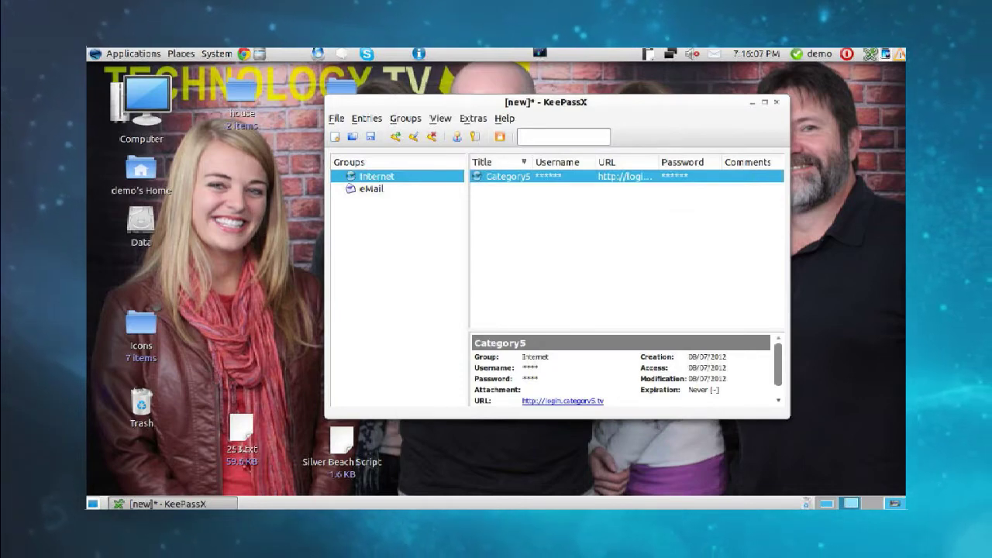
Open the saved Category5 entry for viewing and unmask its generated password
right_click(531, 175)
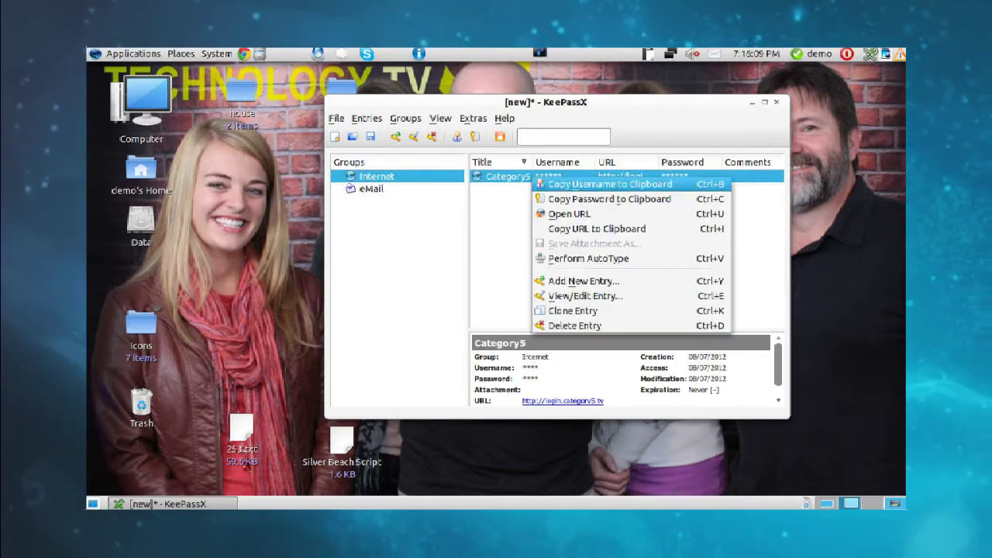
click(521, 176)
double_click(521, 176)
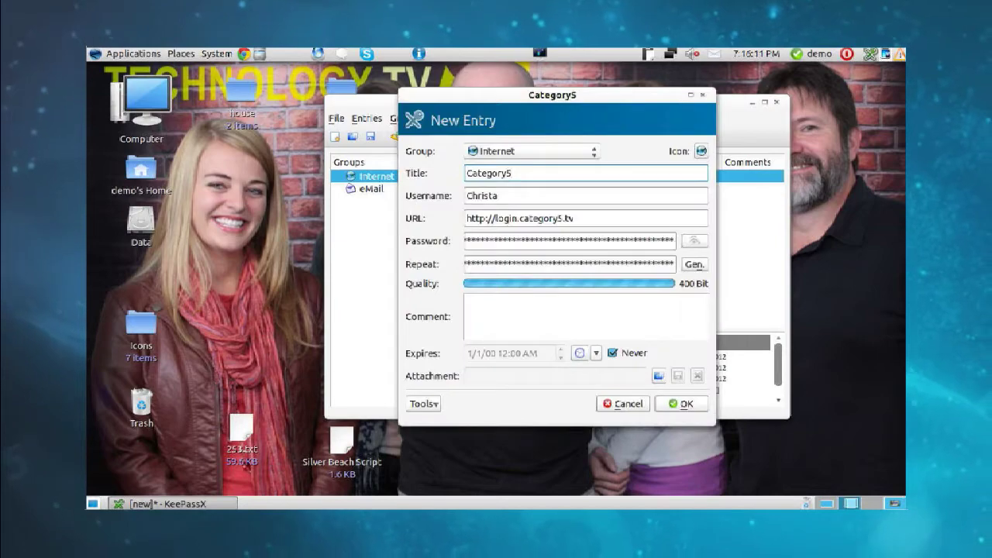
click(694, 241)
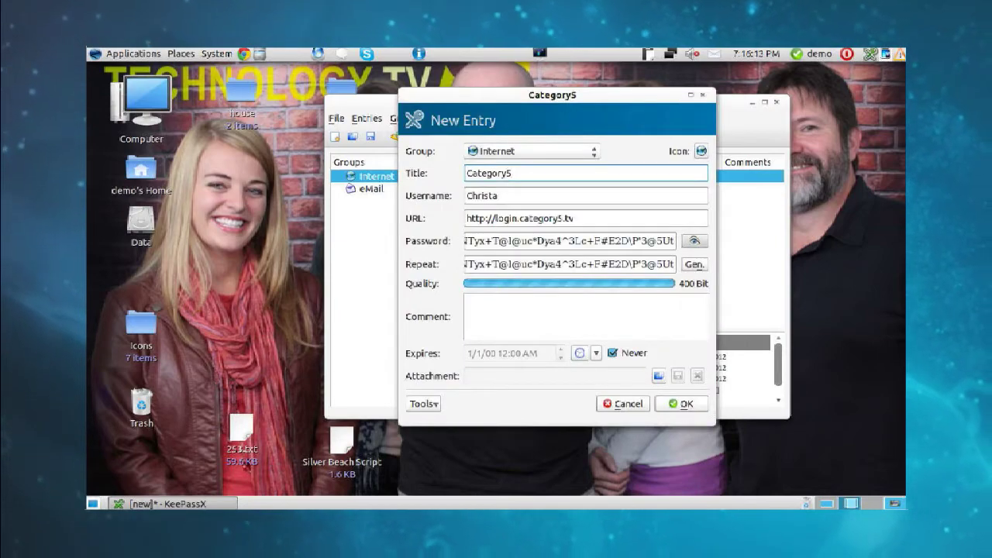
click(694, 240)
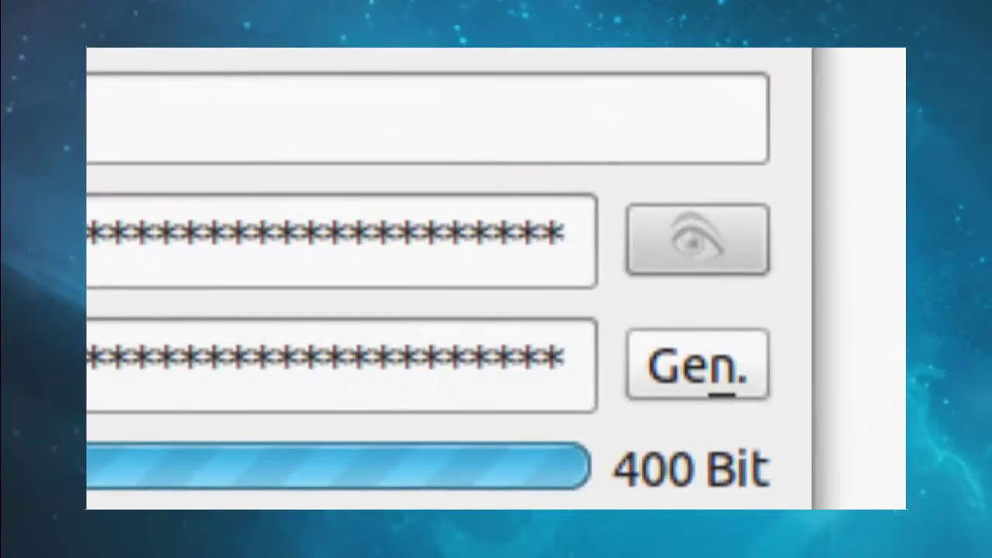
click(695, 239)
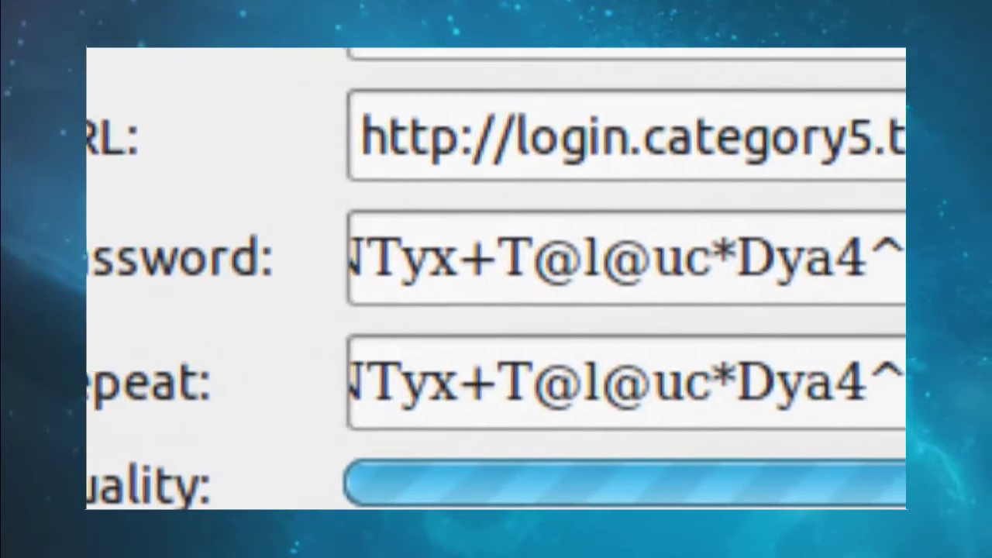
Inspect the full length of the unmasked password in the Category5 entry and select all of it
click(496, 236)
drag(496, 236, 863, 235)
drag(735, 236, 902, 236)
click(903, 236)
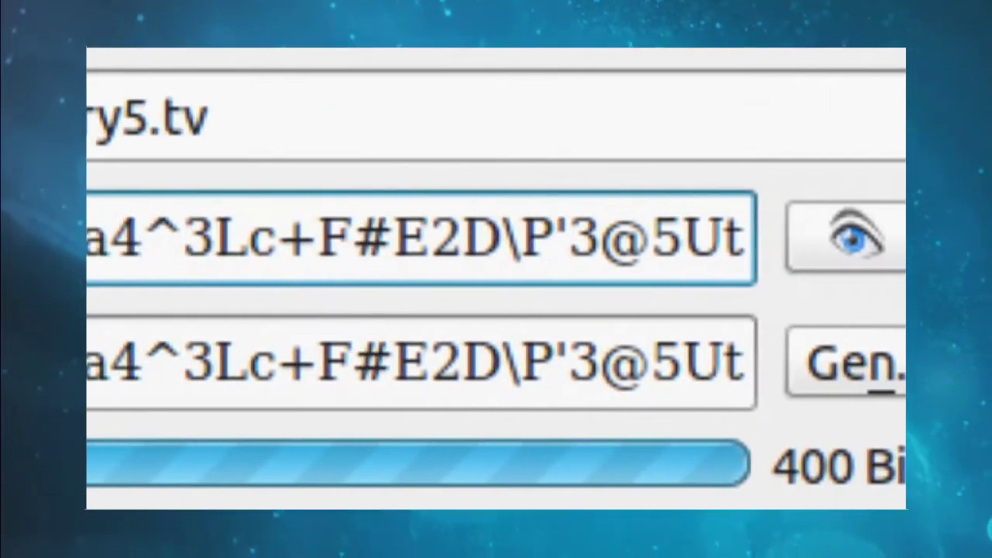
key(ctrl+a)
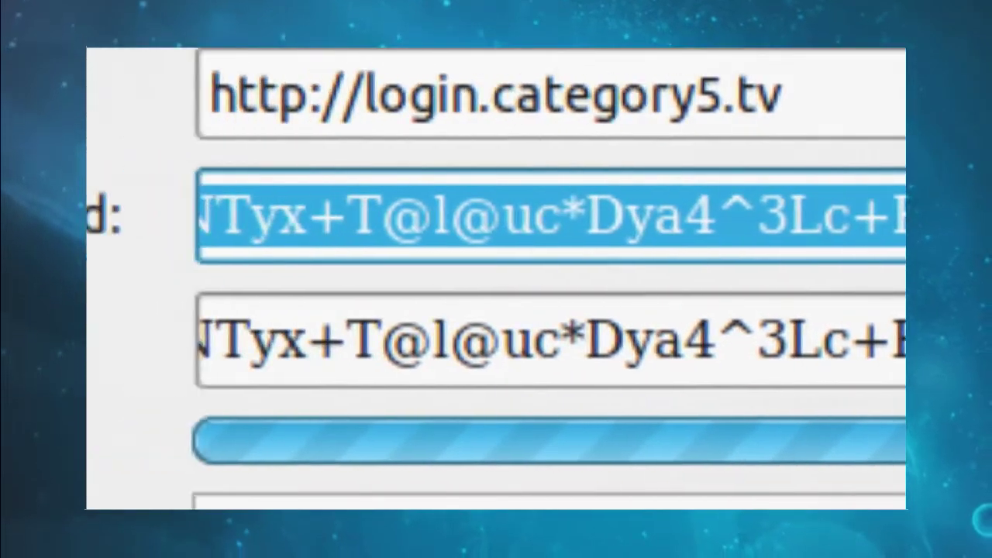
click(559, 215)
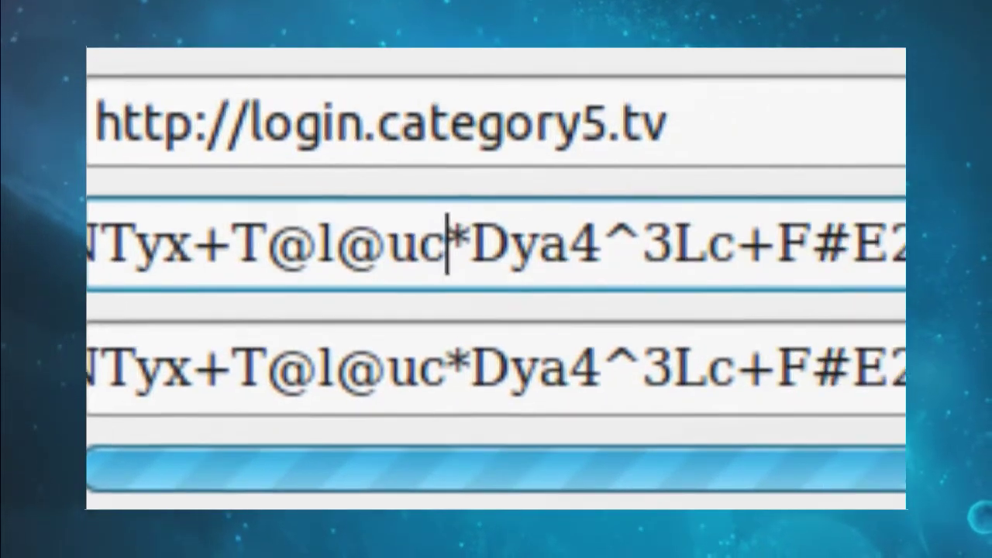
click(687, 215)
key(ctrl+a)
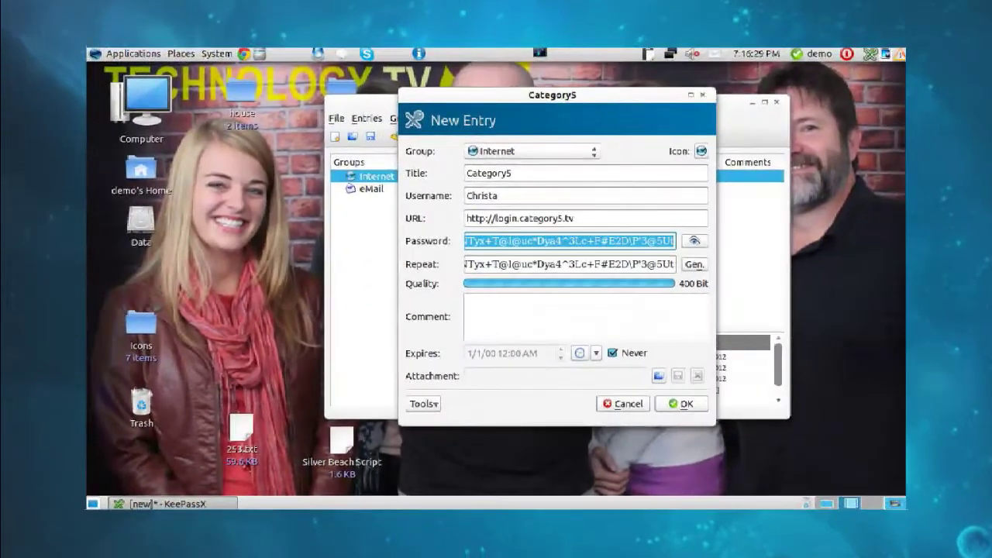
Launch the Text Editor from the desktop's accessories to get a blank document
click(134, 54)
mouse_move(136, 71)
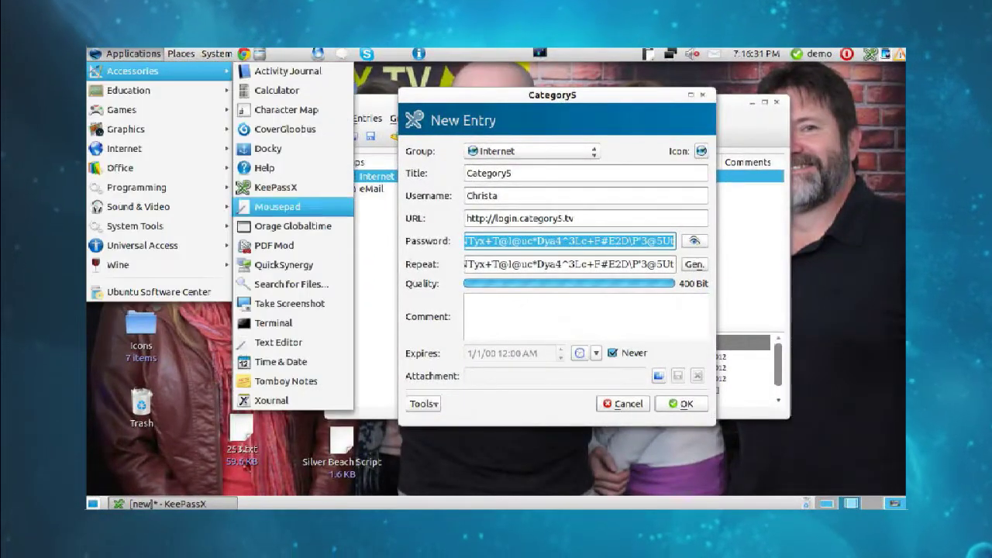
click(278, 342)
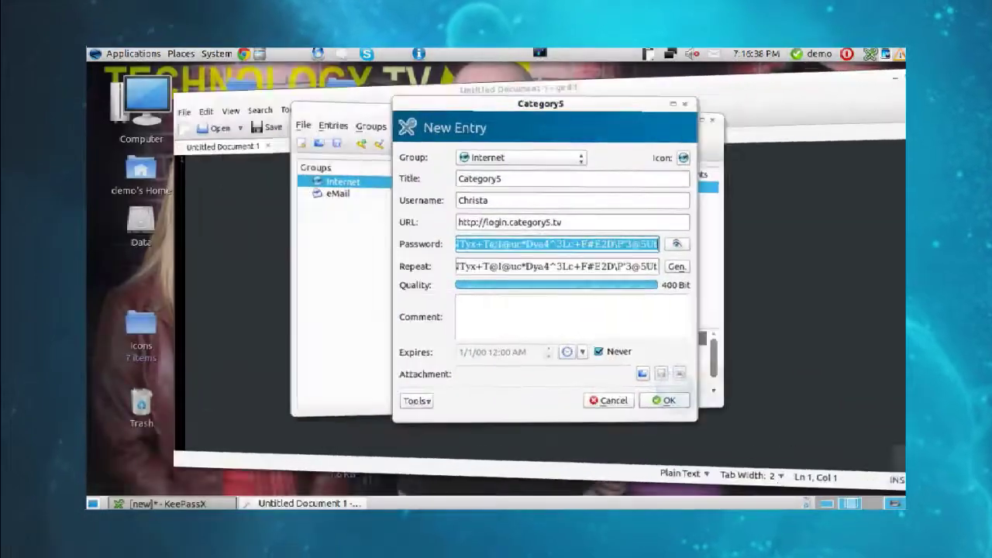
Copy the selected password from the Category5 entry and paste it into the blank Text Editor document
right_click(504, 242)
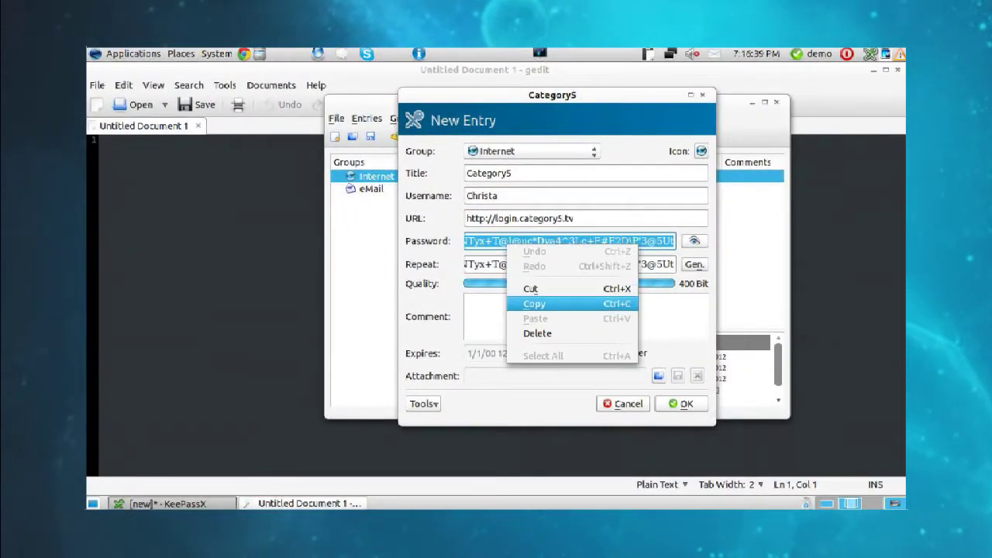
click(534, 303)
key(alt+Tab)
right_click(225, 262)
click(250, 336)
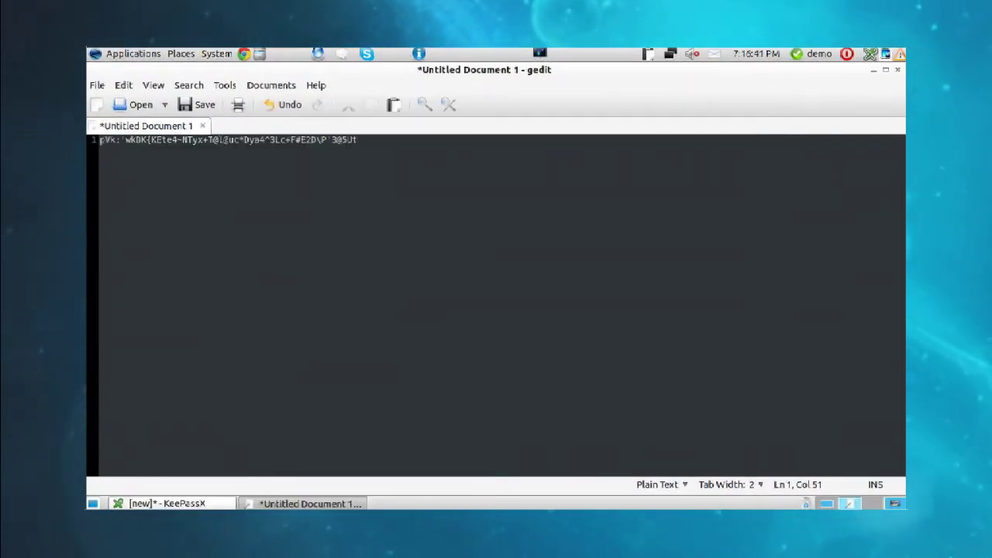
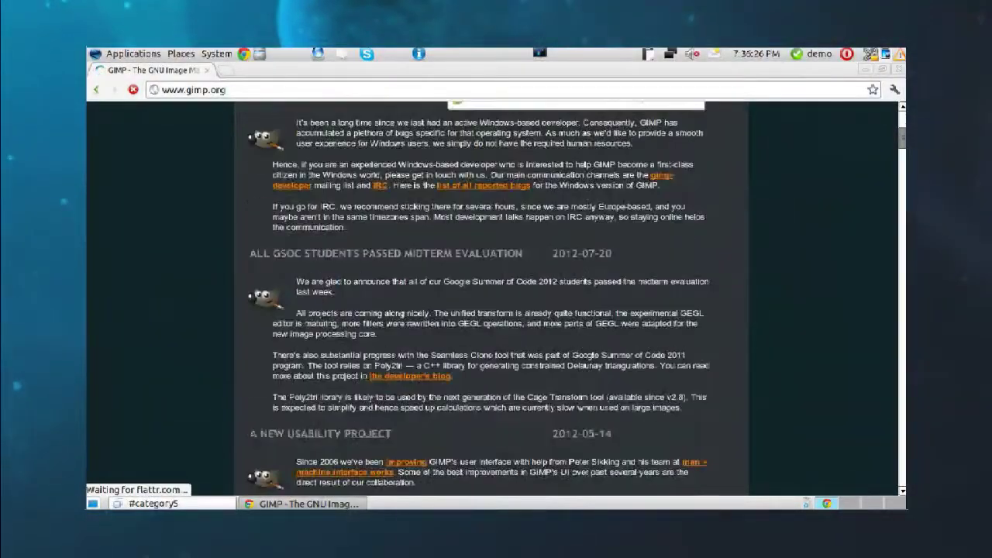
scroll(495, 298, down, 15)
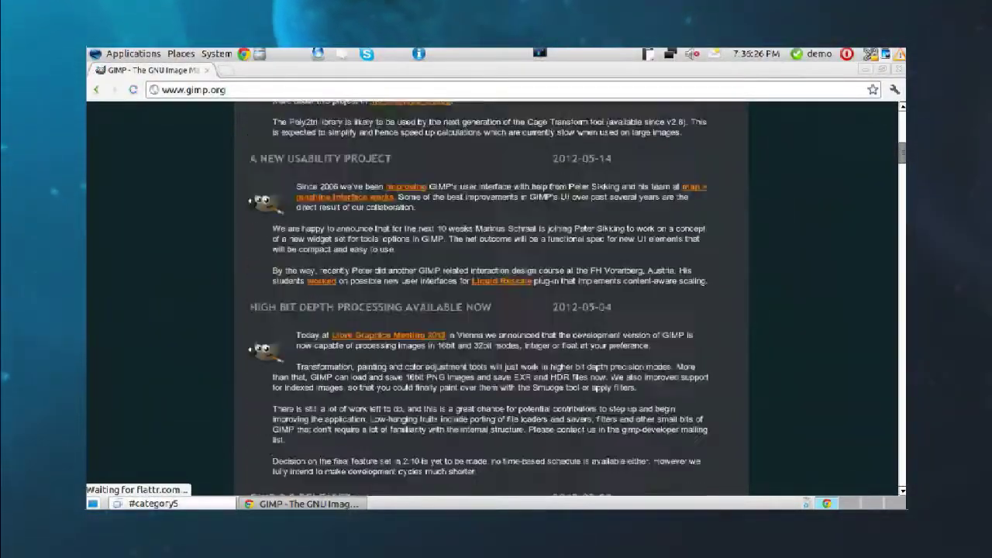
scroll(496, 299, down, 15)
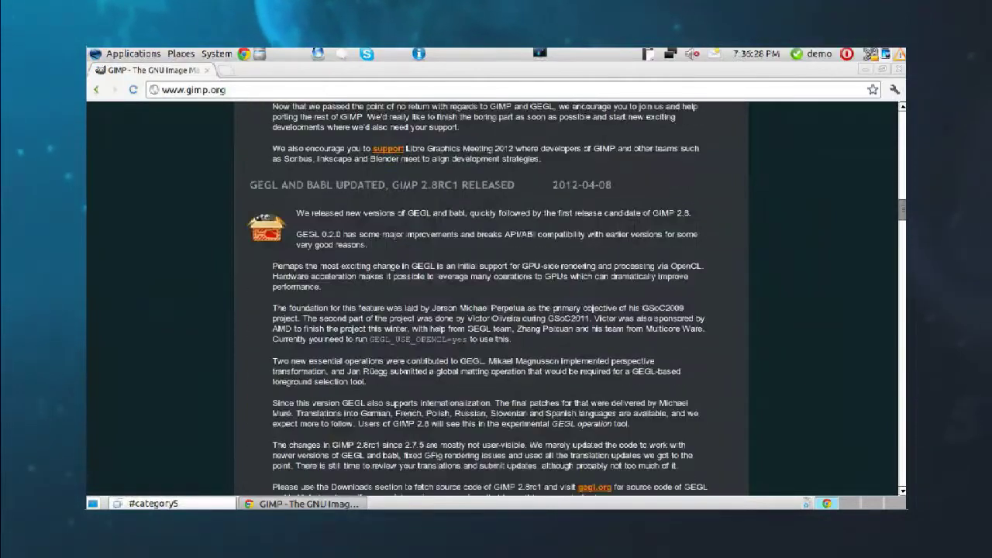
scroll(496, 298, down, 5)
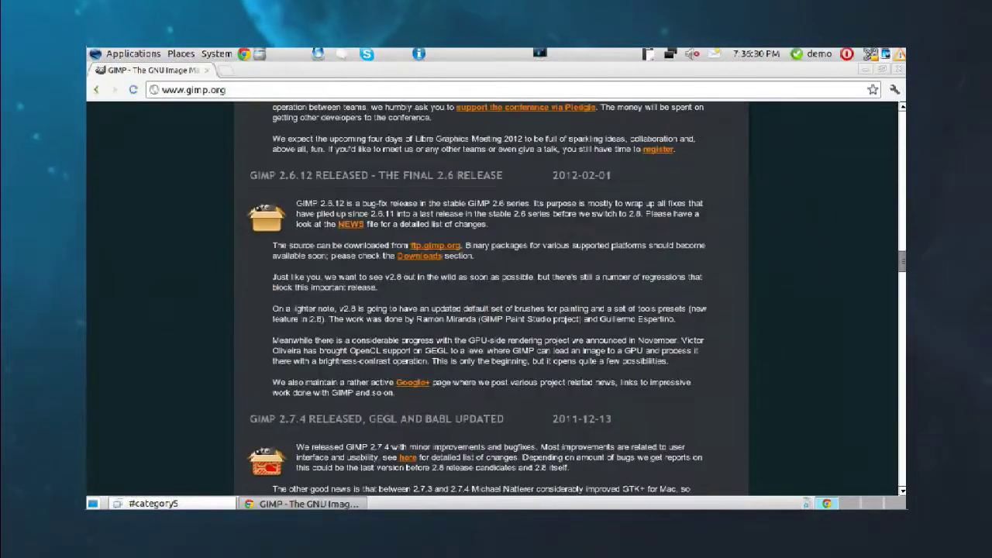
scroll(496, 298, down, 5)
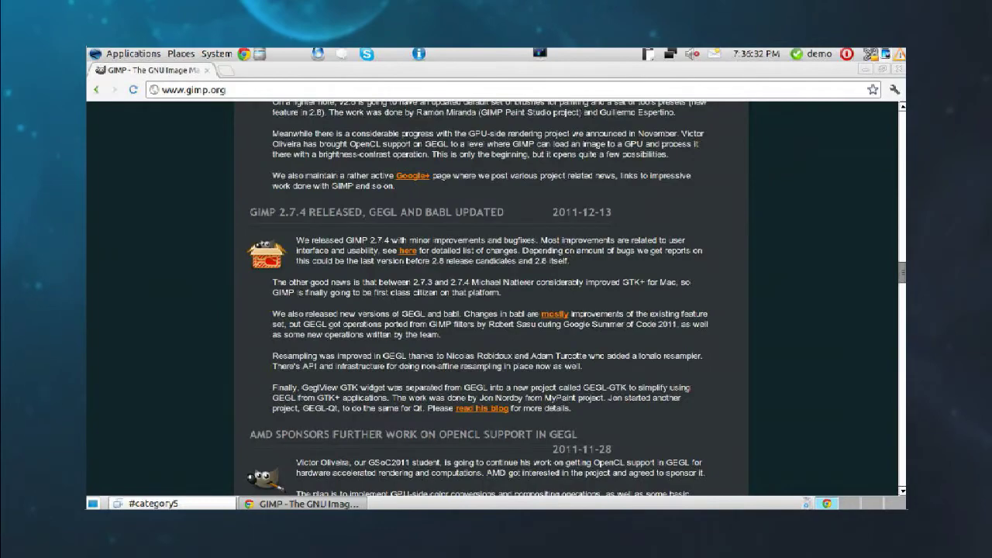
scroll(495, 298, up, 20)
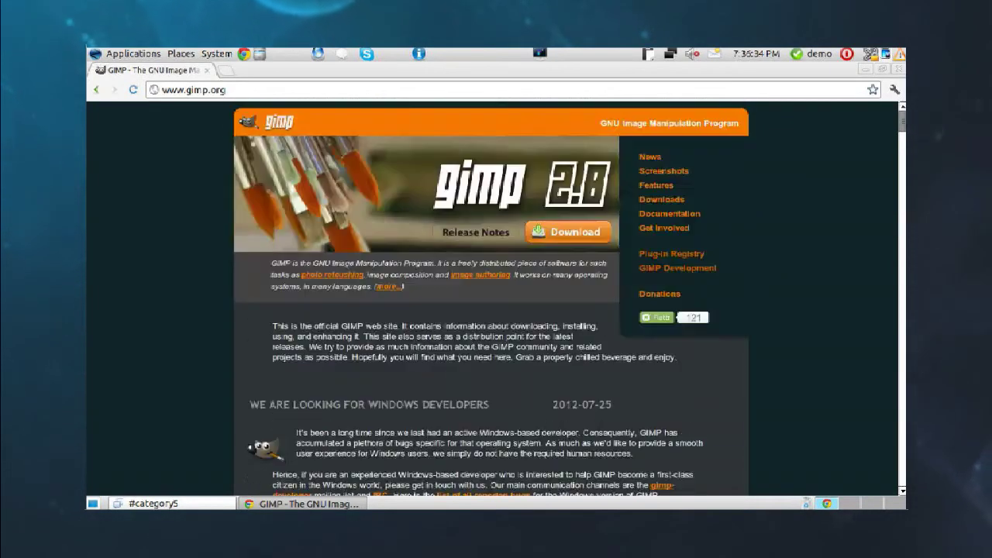
scroll(496, 298, down, 20)
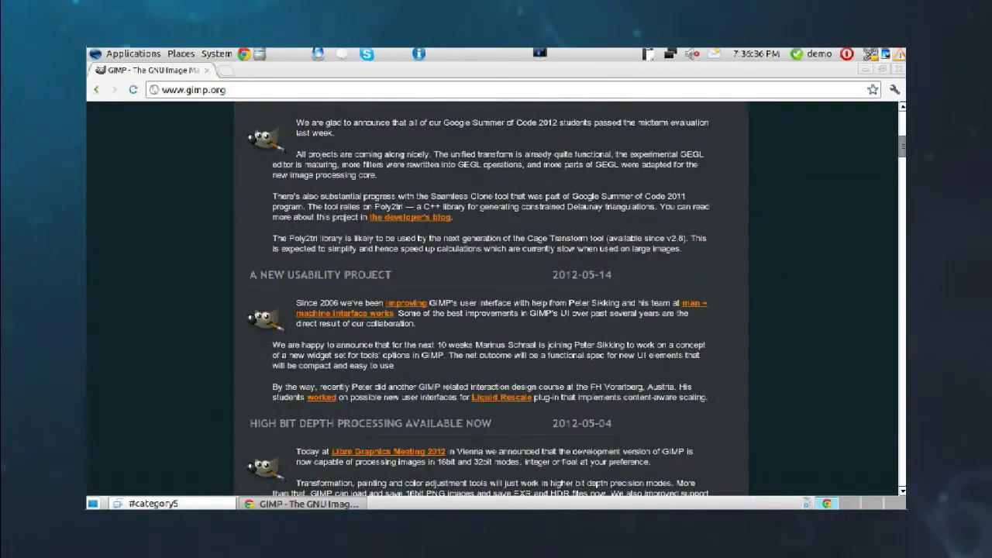
scroll(496, 298, down, 20)
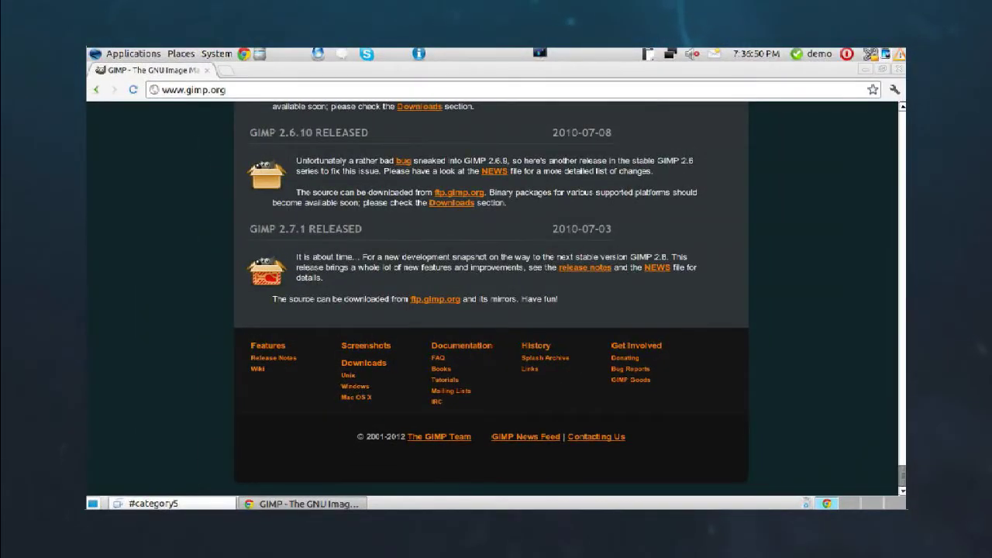
scroll(663, 171, up, 15)
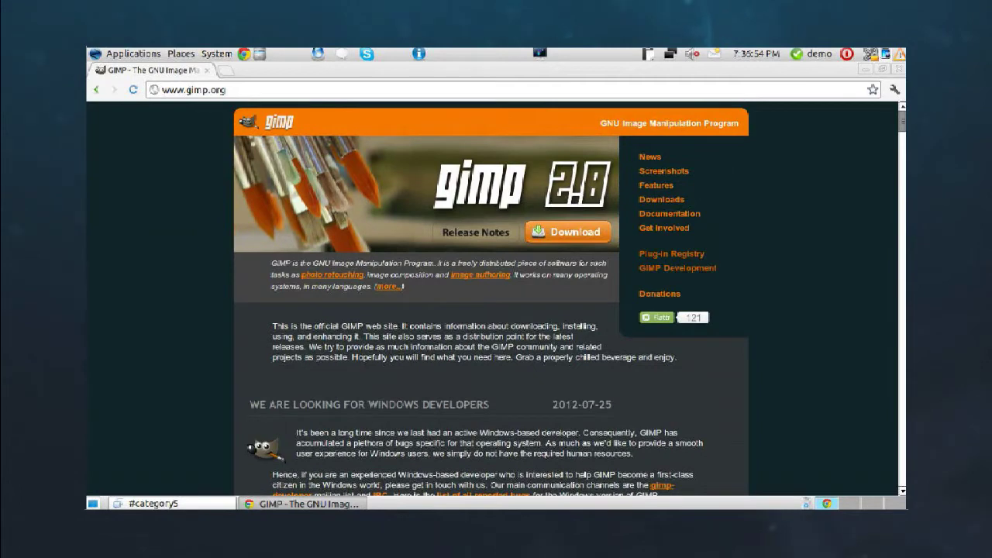
Open the GIMP Downloads page and review the installation instructions for each system and the list of mirrors
click(661, 199)
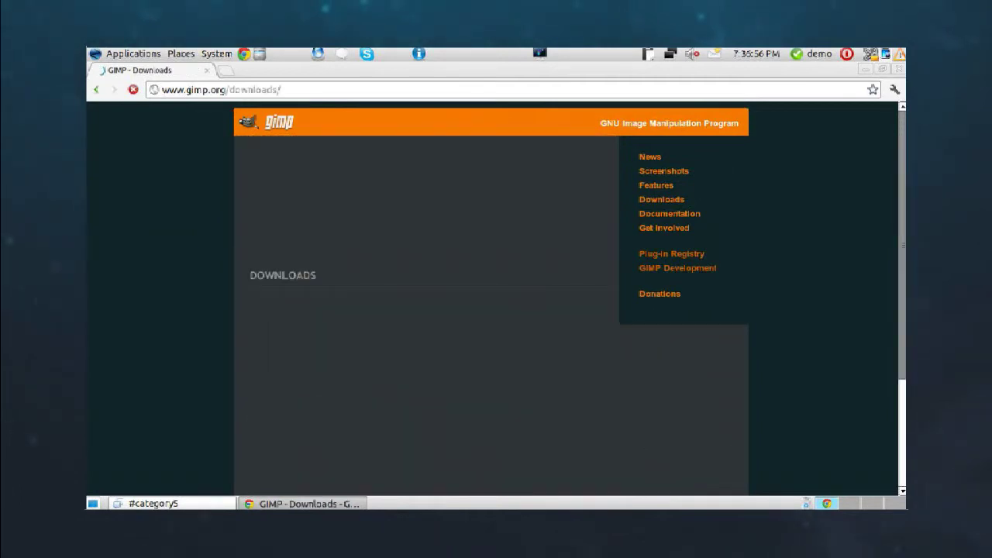
scroll(491, 298, down, 12)
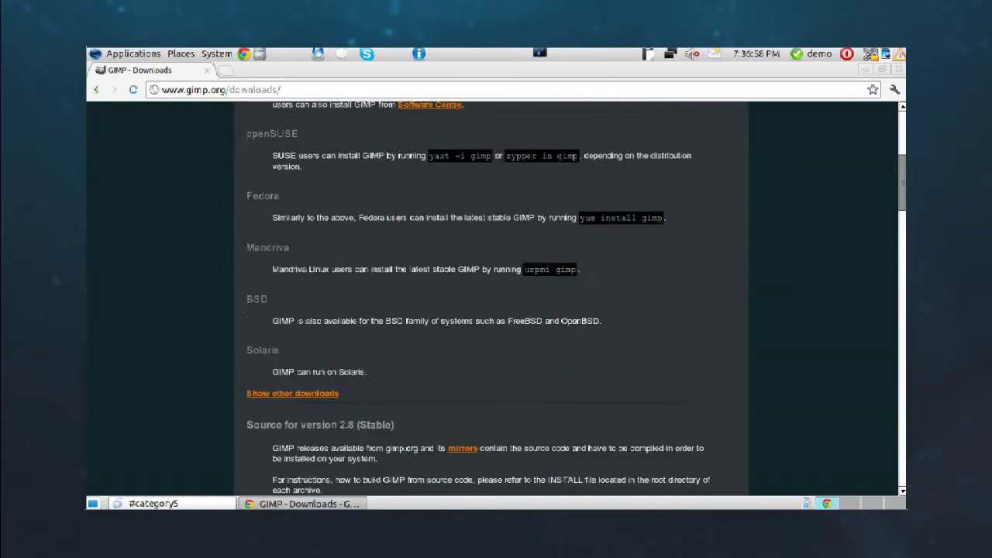
scroll(491, 298, down, 5)
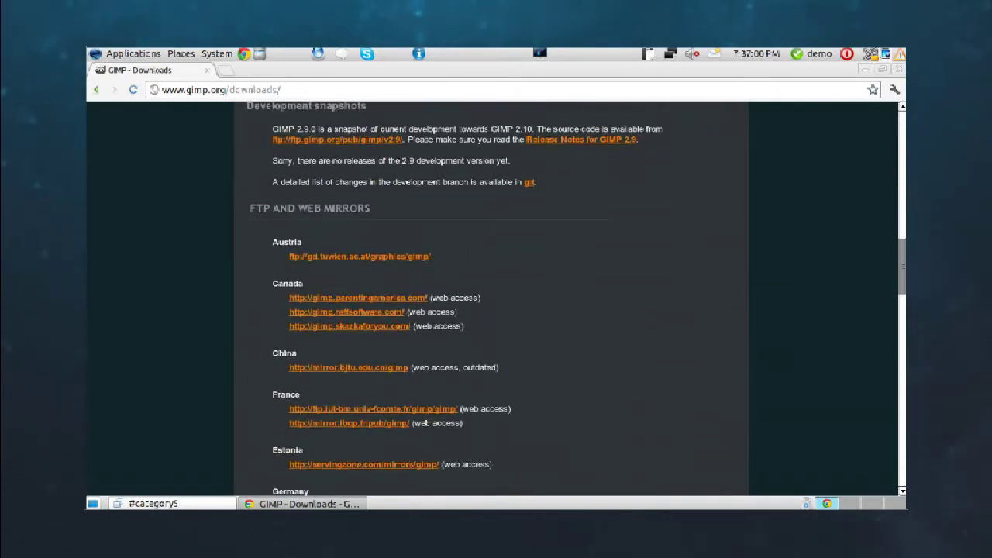
scroll(349, 317, down, 15)
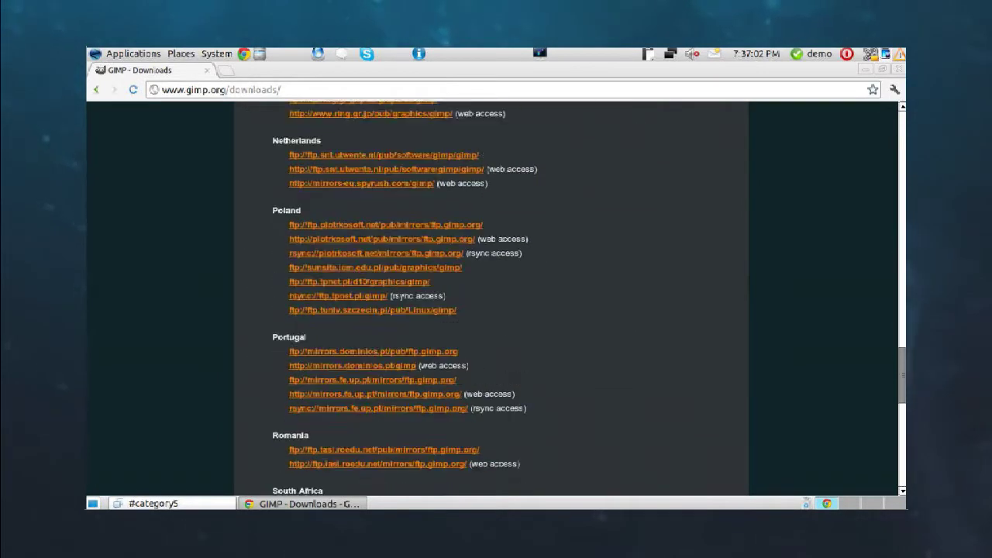
scroll(490, 298, up, 20)
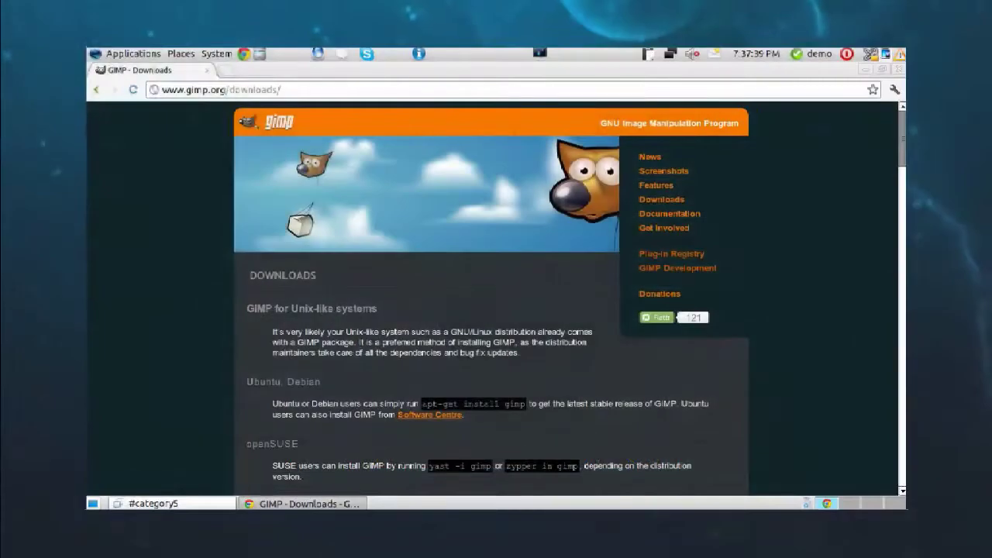
Launch GIMP Image Editor and move its empty image window toward the middle of the desktop
click(133, 53)
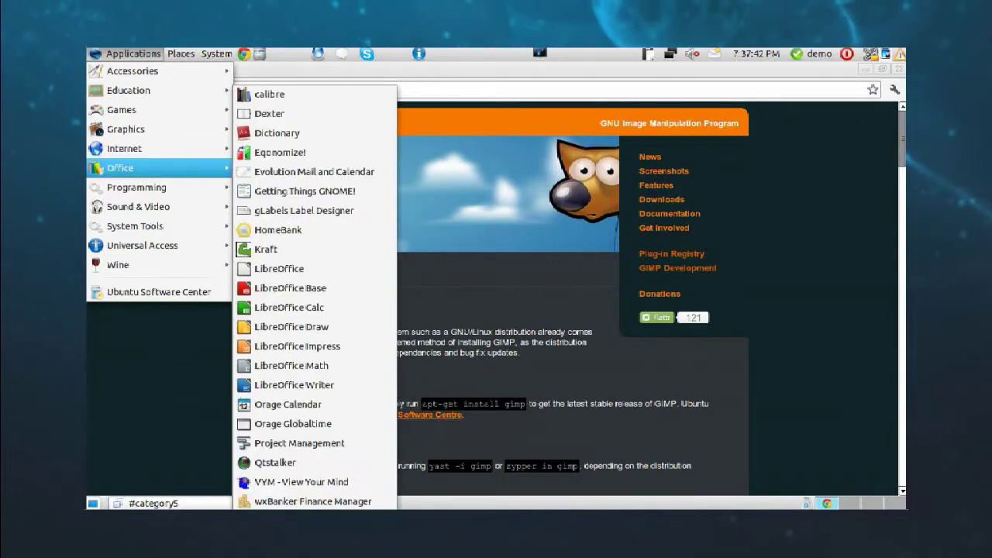
mouse_move(185, 129)
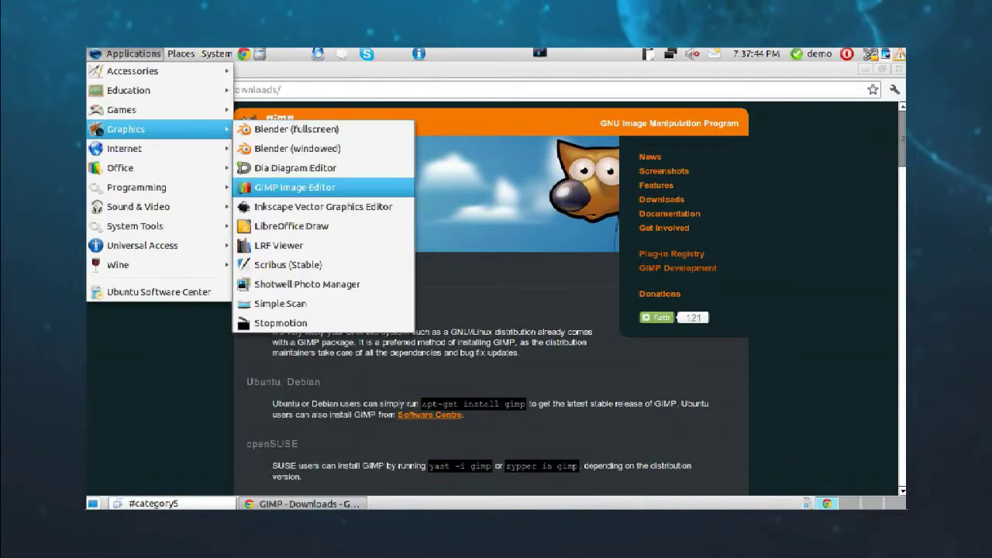
click(302, 187)
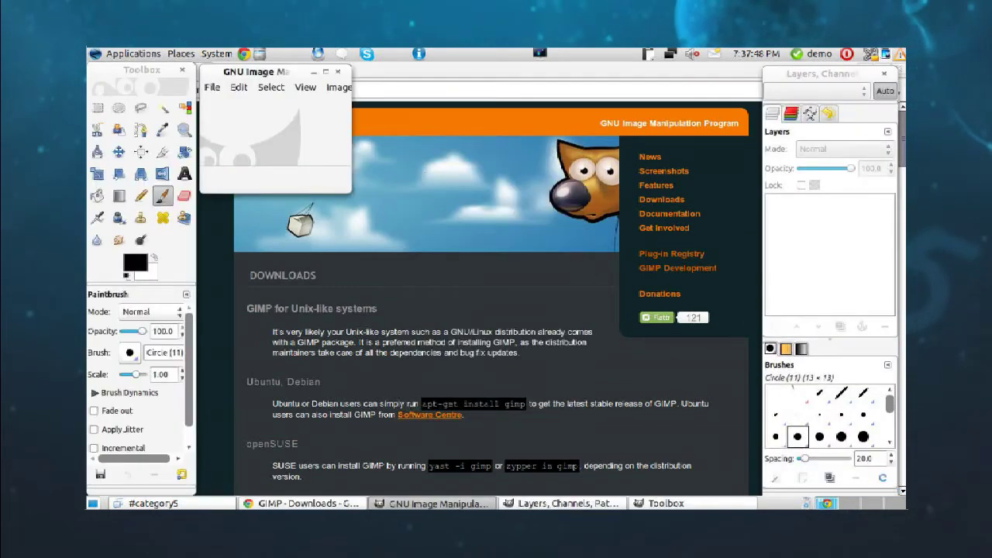
drag(457, 180, 470, 156)
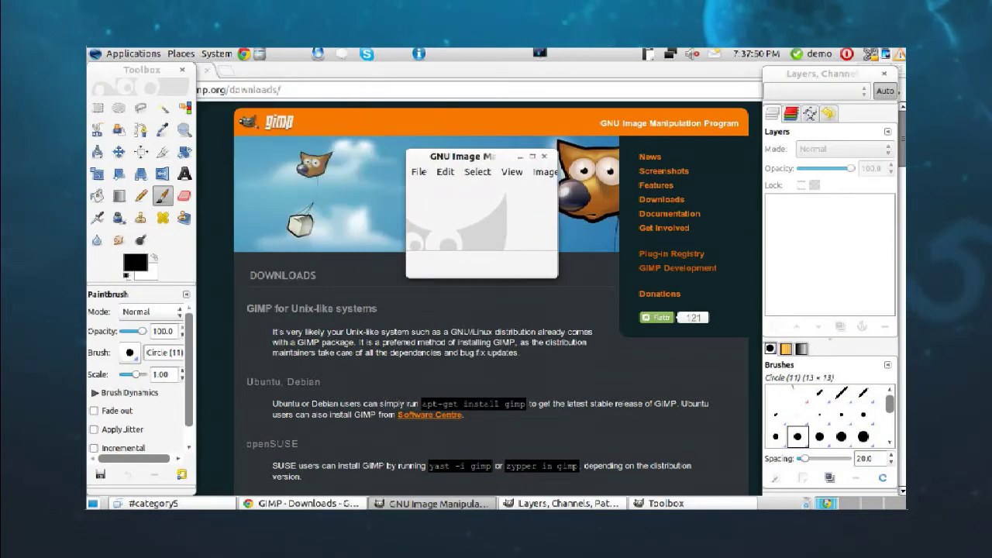
Close the browser window with the GIMP Downloads page and move the #category5 chat window to the neighbouring workspace
key(alt+Tab)
key(alt+F4)
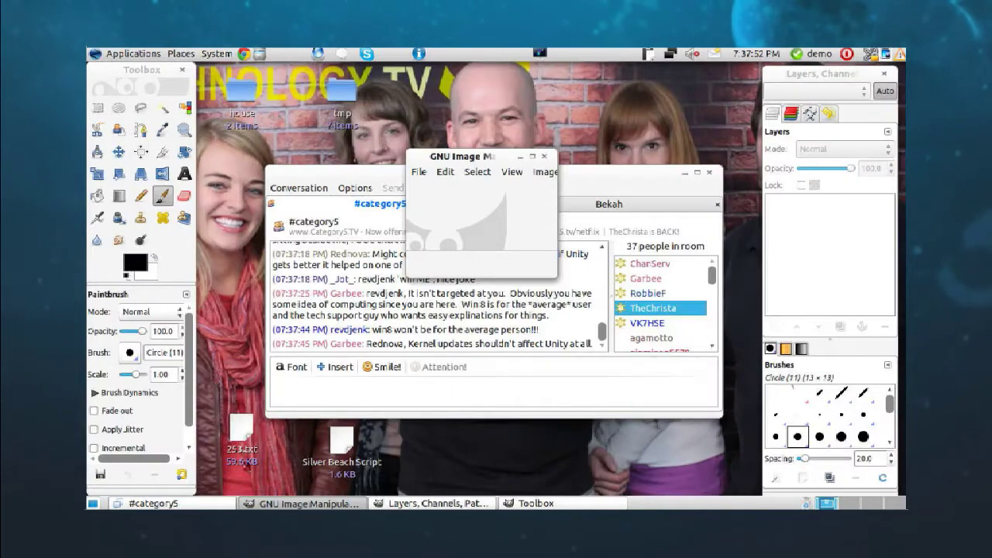
key(alt+Tab)
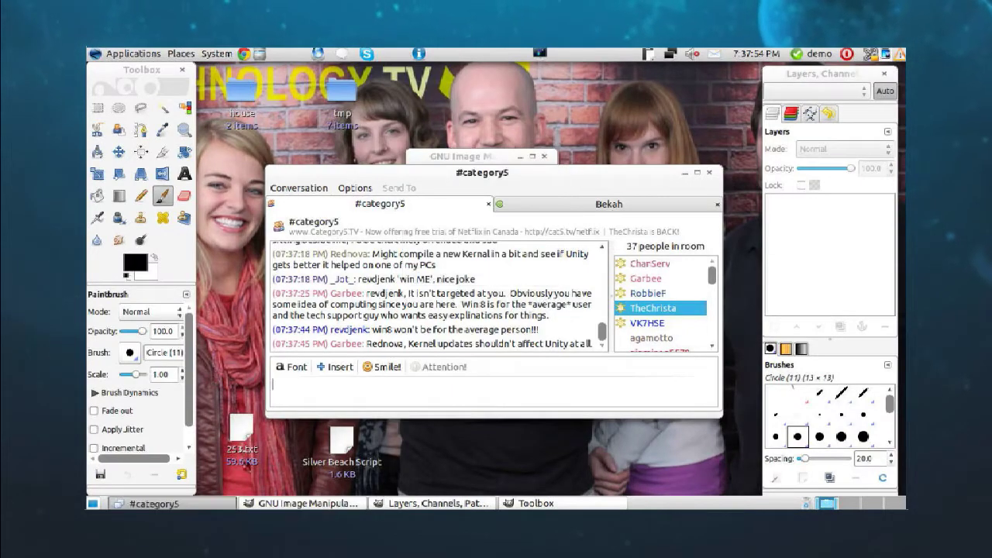
key(ctrl+alt+shift+Right)
key(ctrl+alt+Left)
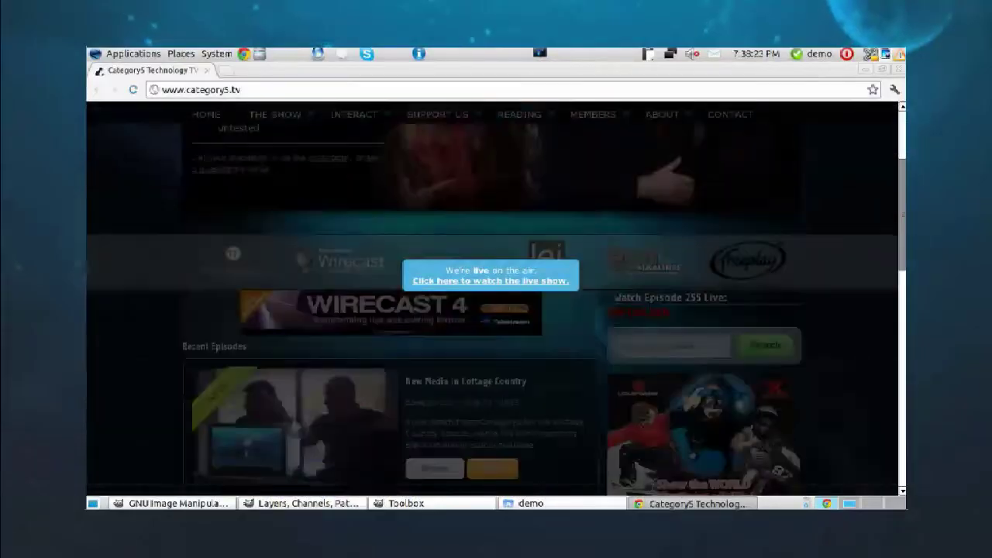
scroll(496, 310, down, 10)
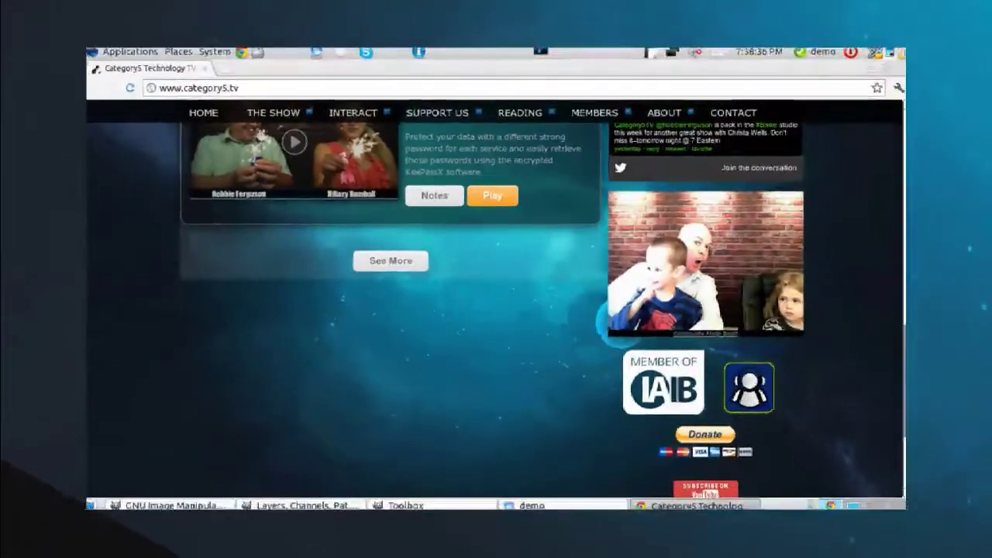
Open the Season 5 episode list on the Category5 site and look through its recent episodes
scroll(256, 240, up, 10)
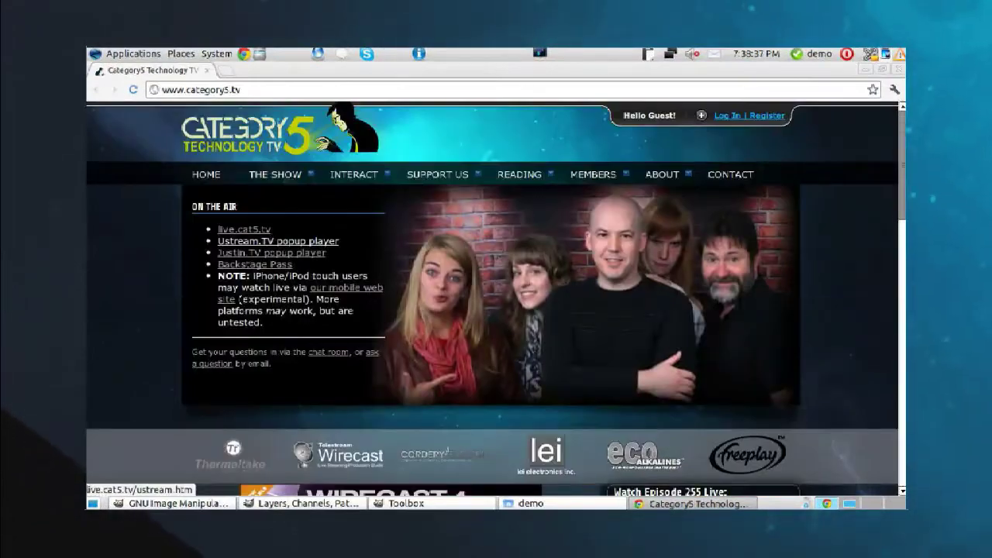
mouse_move(273, 173)
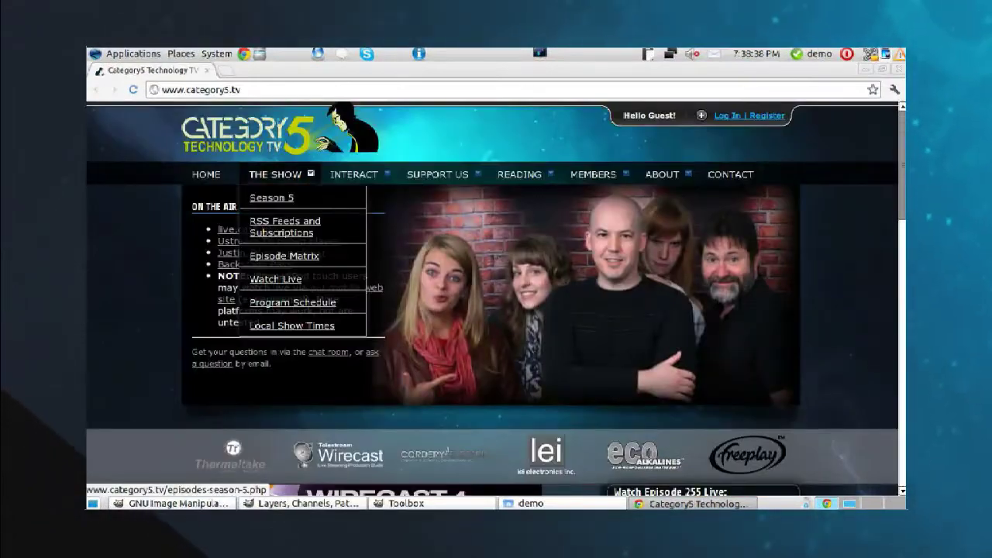
click(272, 197)
scroll(294, 372, down, 10)
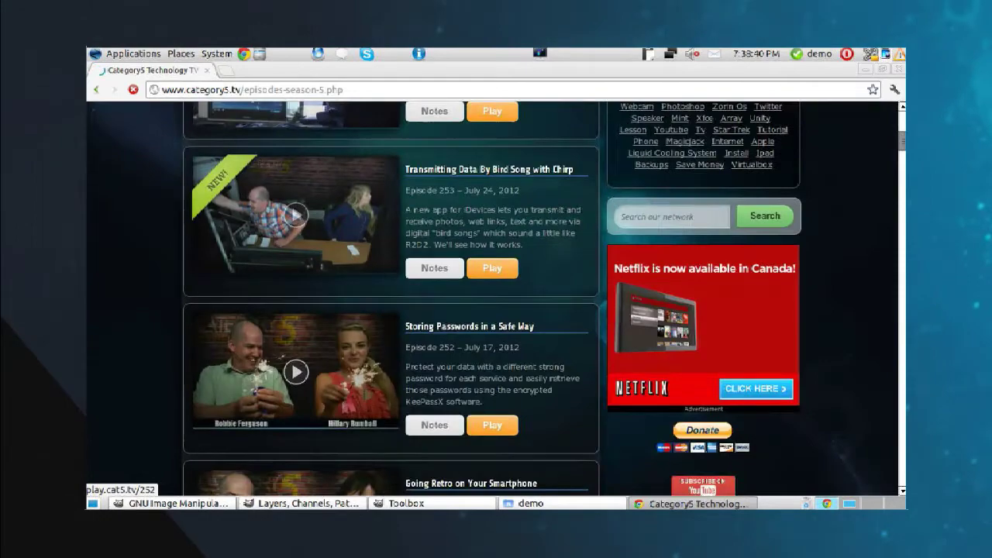
scroll(294, 372, down, 6)
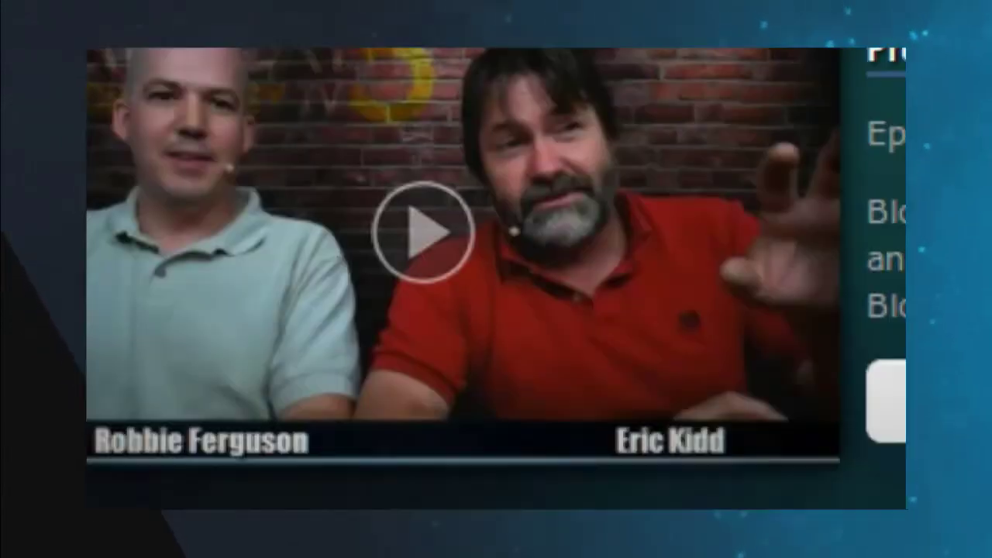
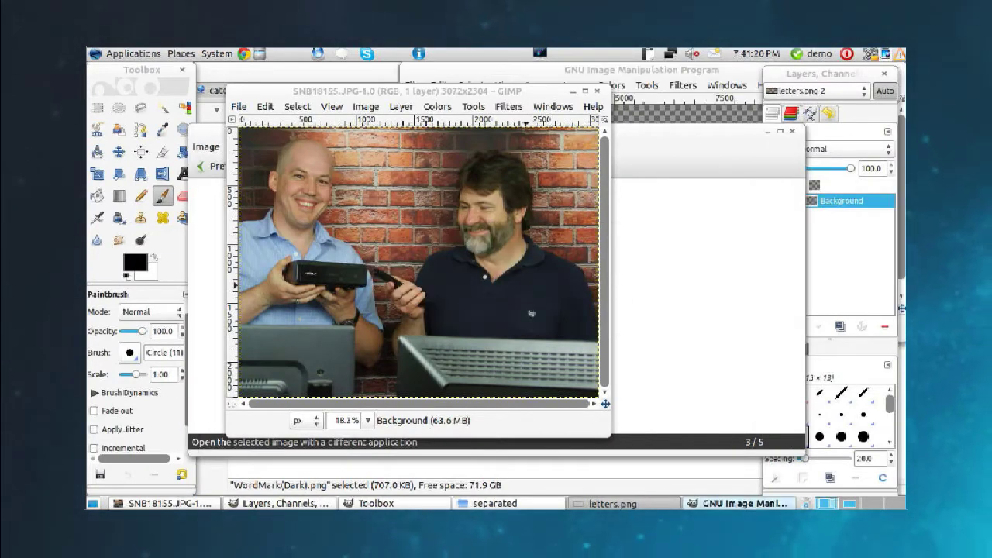
Select a rectangular area around the Category5 logo in letters.png and copy it
click(802, 148)
click(627, 217)
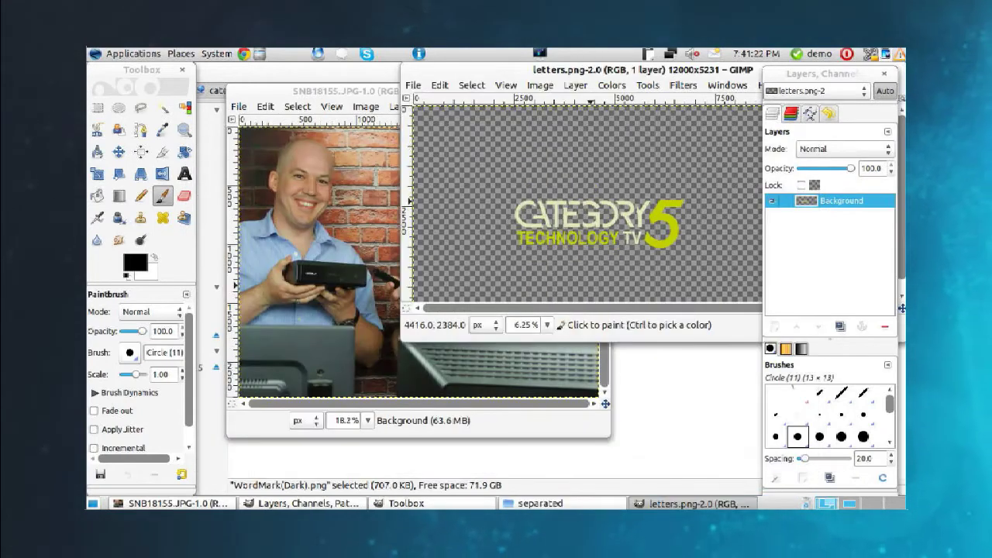
click(97, 108)
drag(479, 163, 706, 265)
key(ctrl+c)
right_click(601, 225)
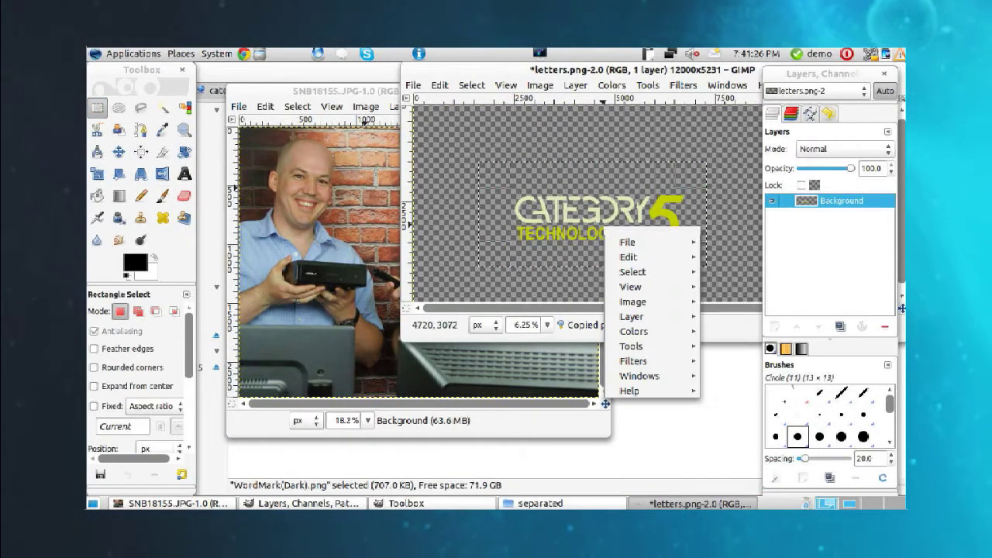
key(Escape)
Crop letters.png tightly around the logo and move its window lower so the SNB18155.JPG photo can be brought forward
right_click(554, 194)
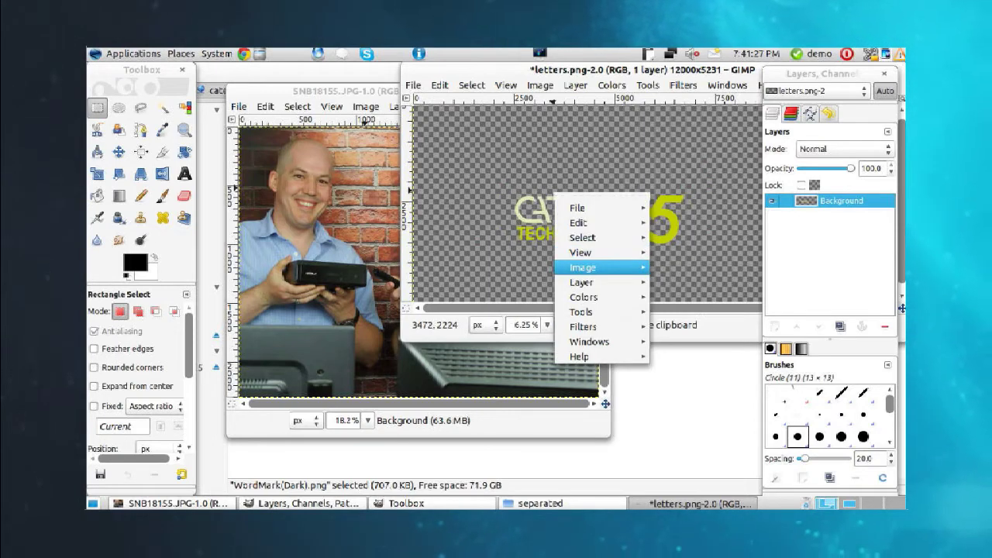
mouse_move(596, 267)
click(702, 384)
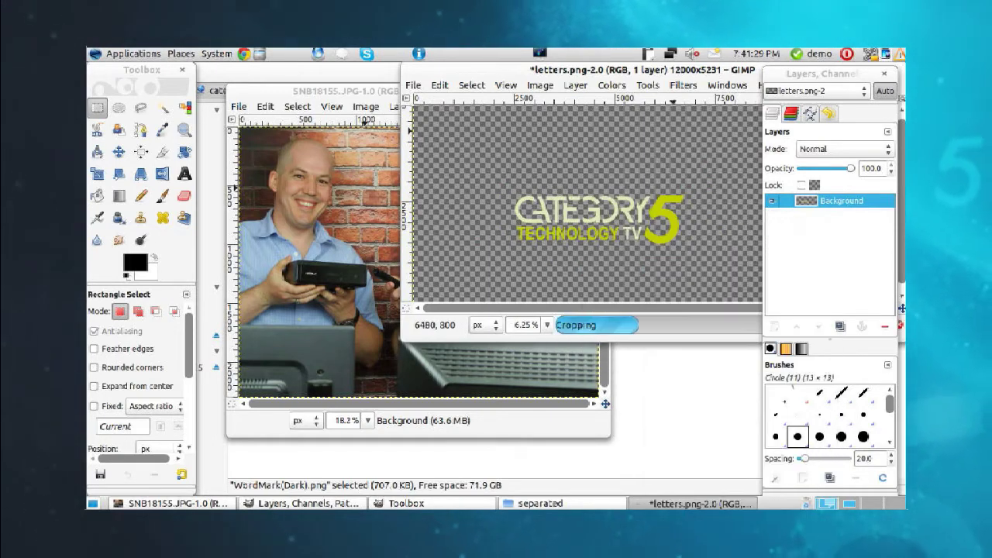
drag(641, 70, 434, 131)
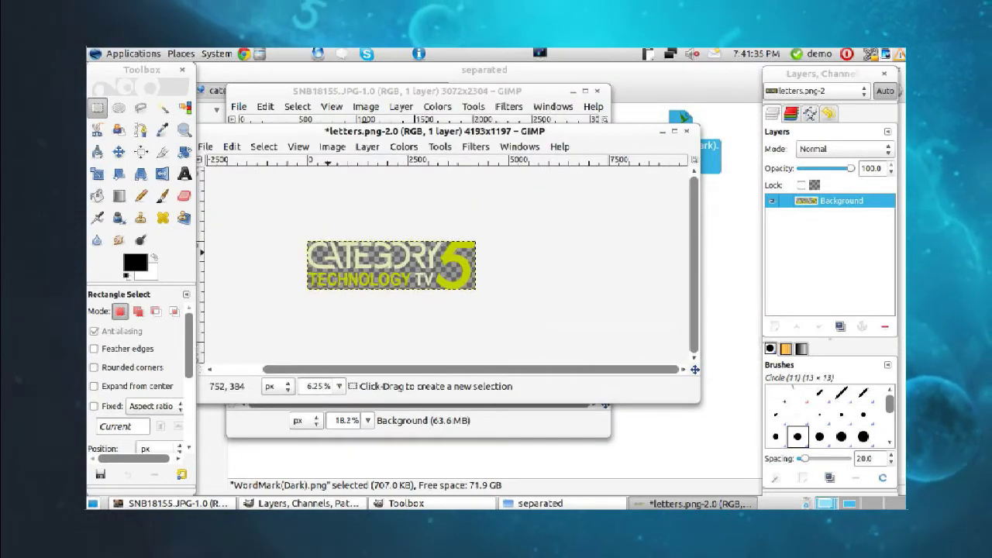
drag(418, 131, 465, 221)
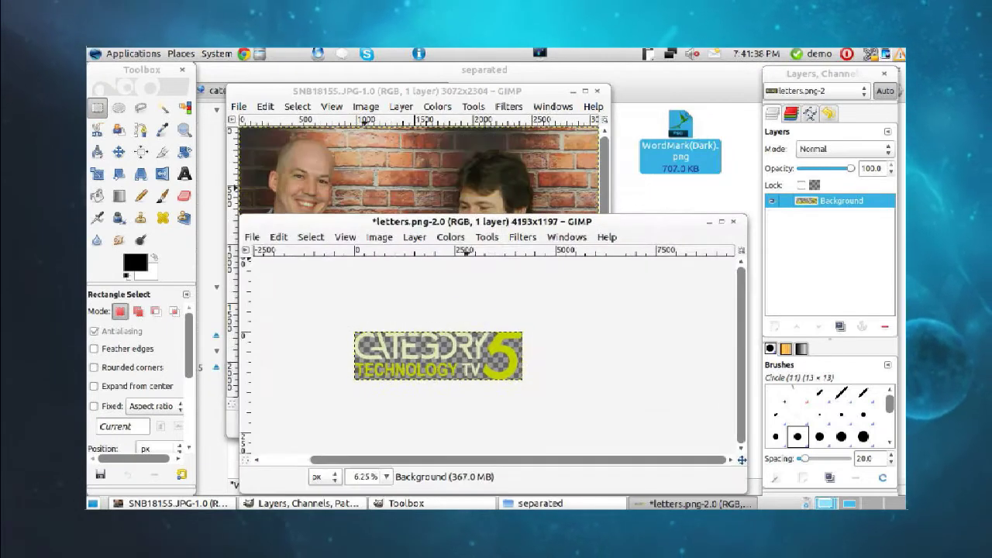
drag(464, 90, 463, 89)
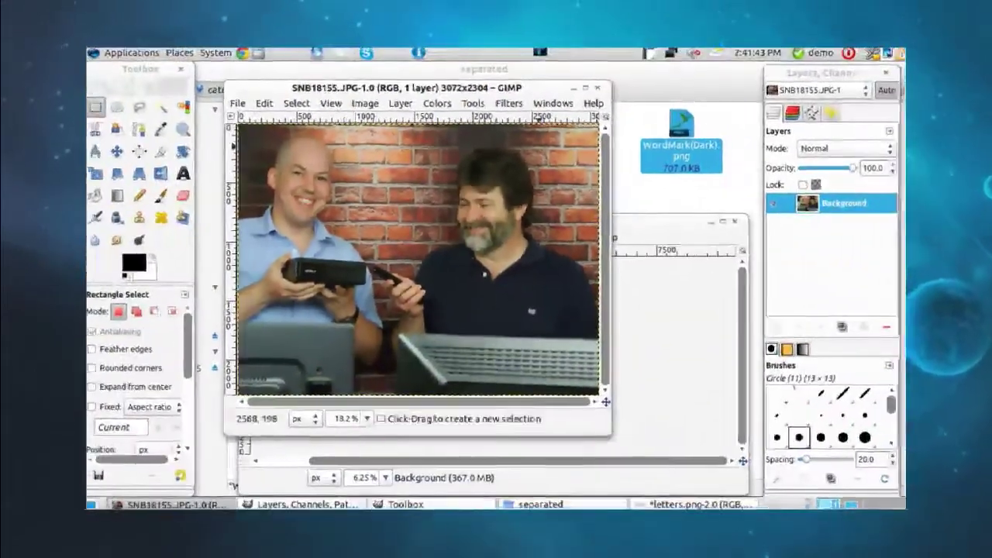
Scale the letters.png image to 1000 × 285 pixels with Sinc (Lanczos3) interpolation
click(674, 222)
right_click(461, 342)
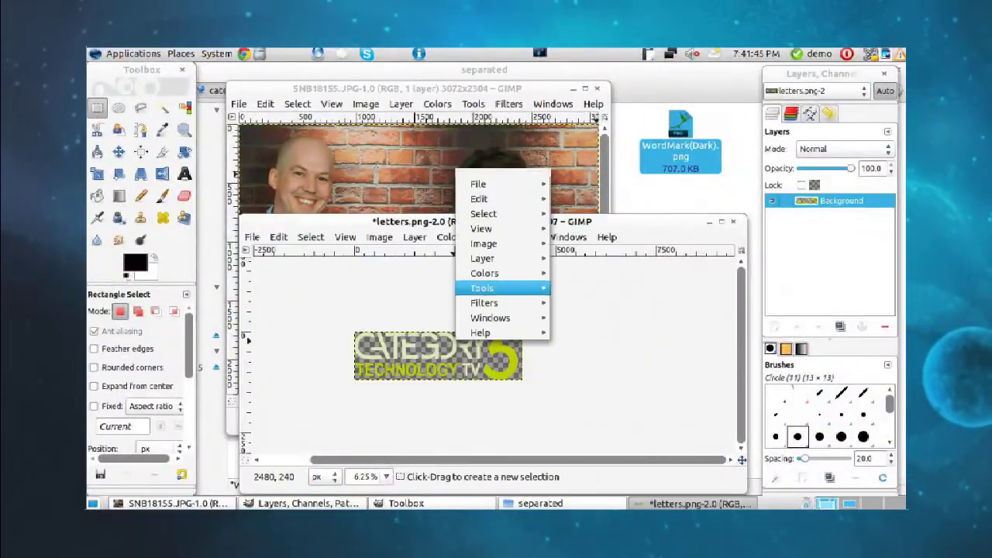
mouse_move(500, 243)
click(589, 346)
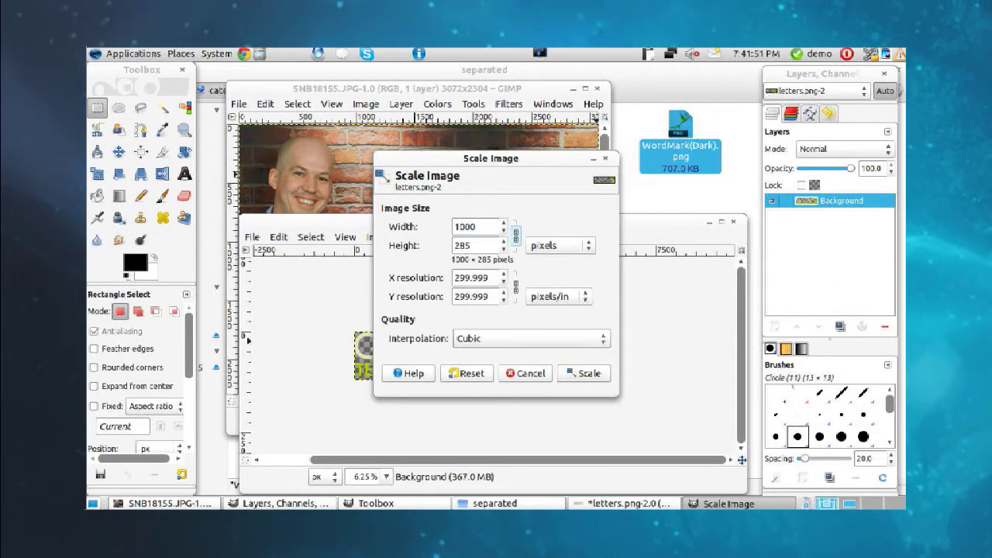
click(593, 339)
click(601, 352)
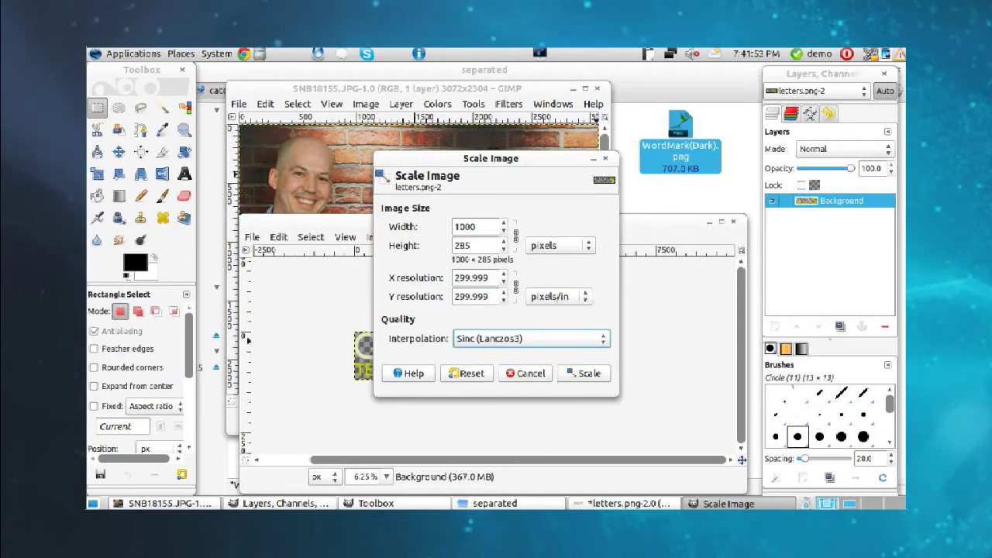
click(584, 373)
Copy the scaled logo and paste it into the SNB18155.JPG photo as a new layer
key(ctrl+c)
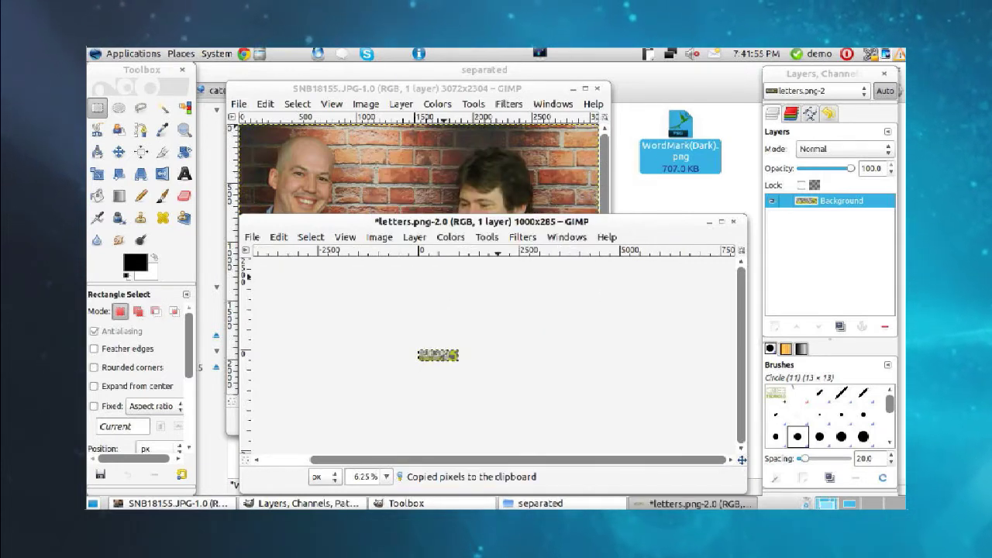
click(434, 88)
key(ctrl+v)
right_click(430, 259)
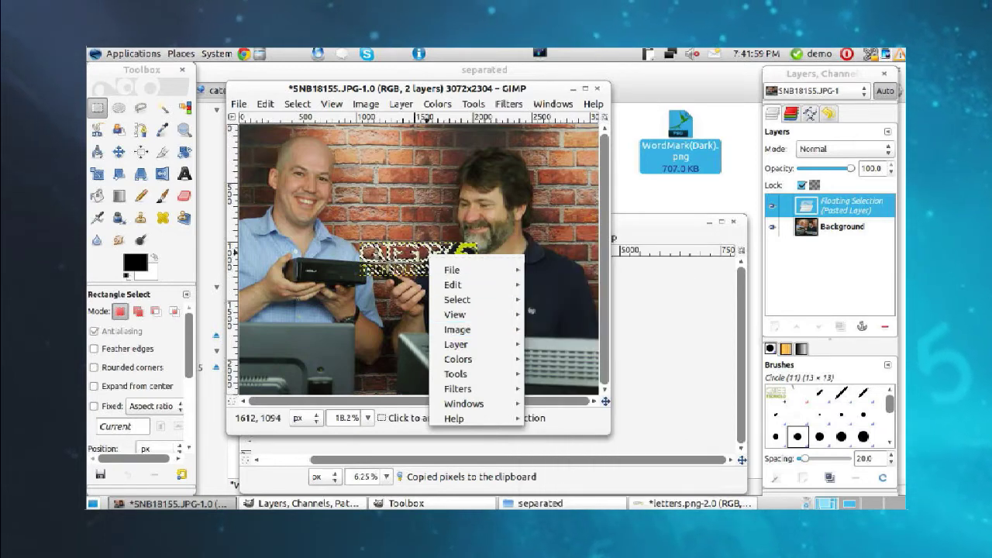
mouse_move(465, 344)
click(596, 295)
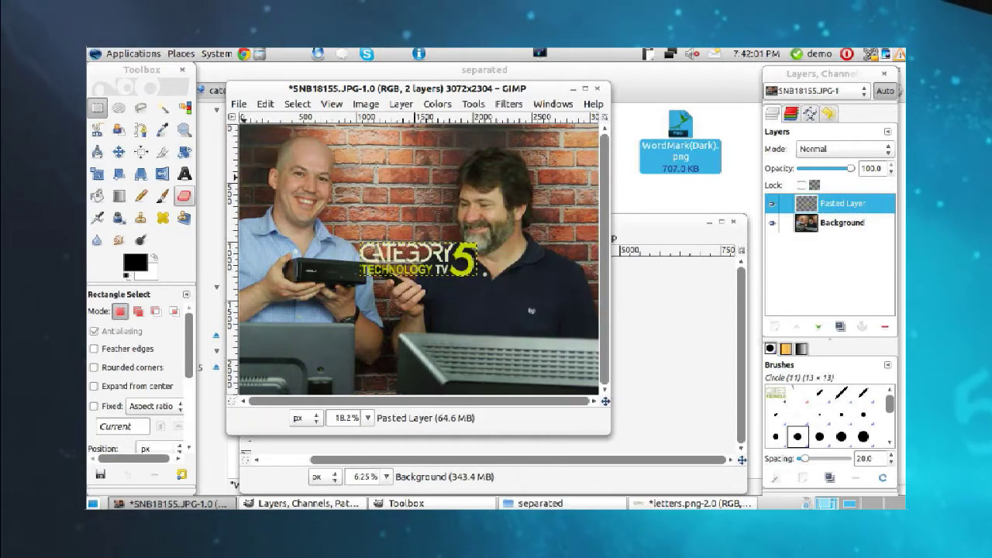
Move the logo layer to the photo's upper-left corner, overlapping the bald man's head, and reposition the photo window
click(119, 152)
drag(477, 269, 360, 154)
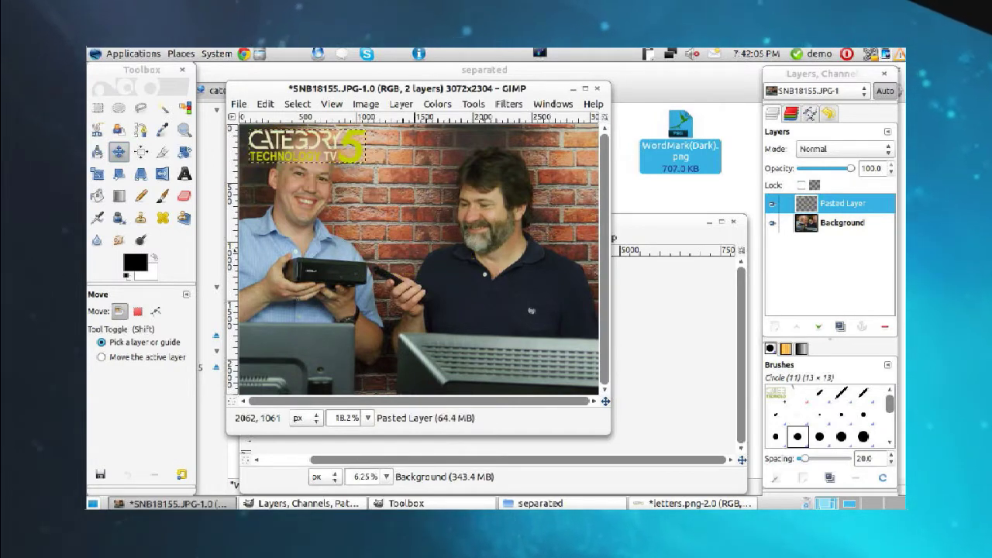
drag(362, 88, 505, 128)
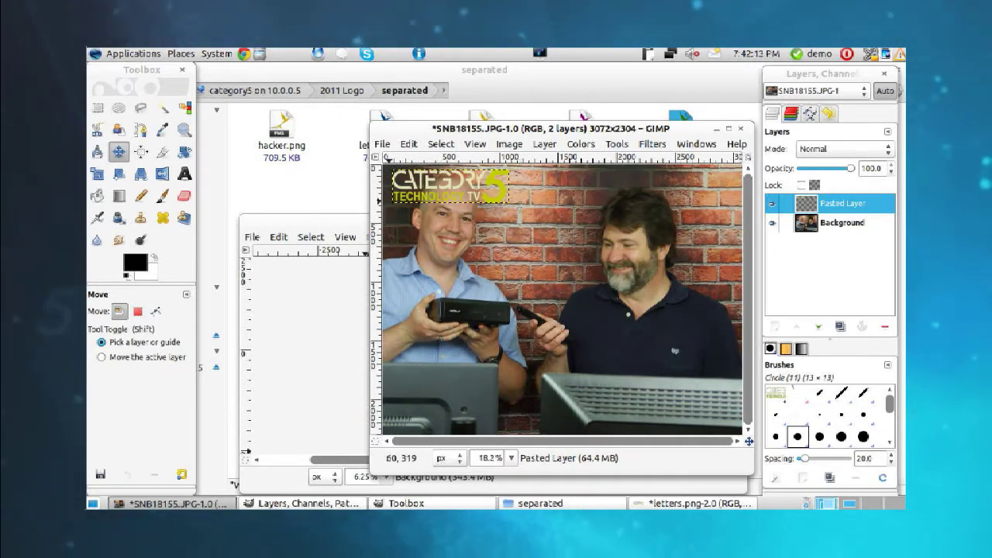
Hide the pasted logo layer to uncover the head of the man in the light blue shirt
key(1)
key(shift+2)
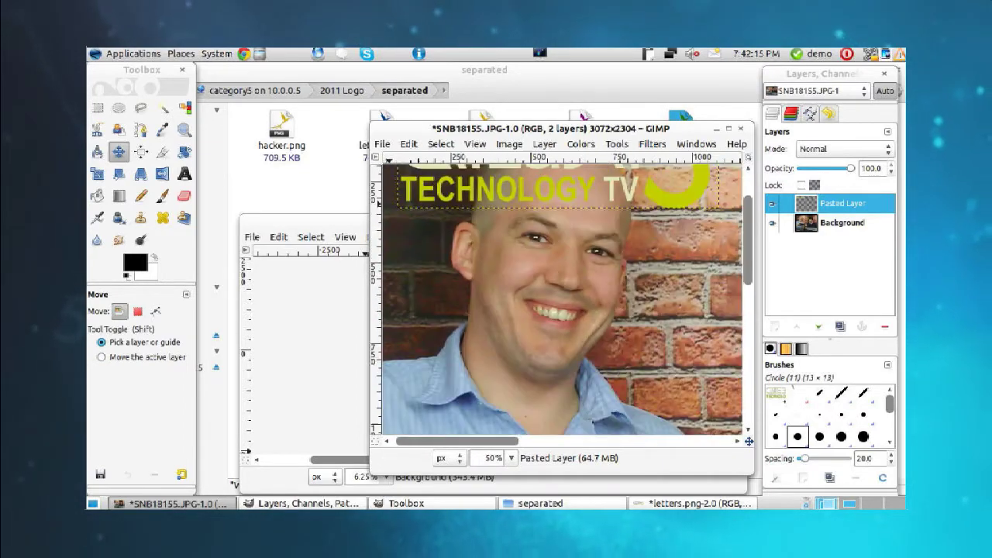
scroll(476, 248, up, 3)
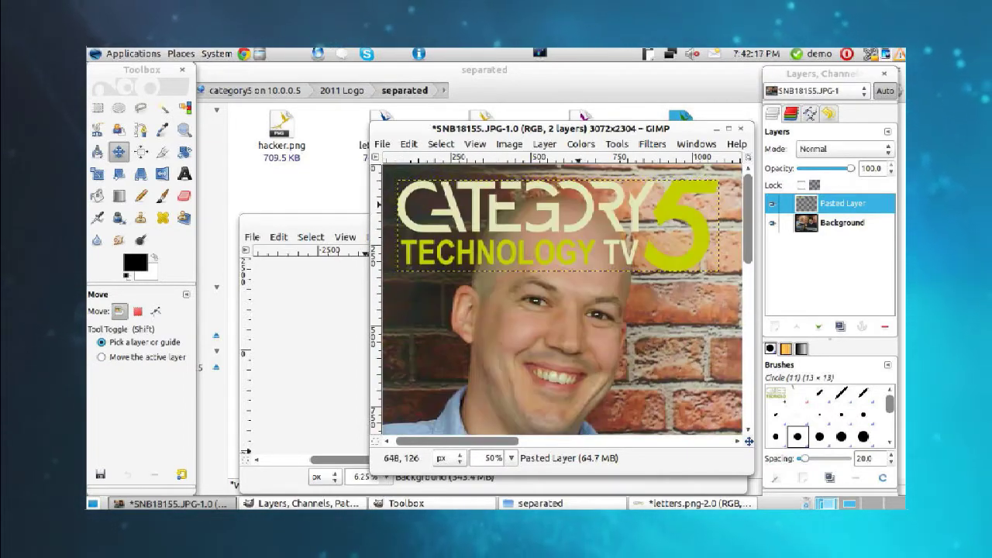
click(771, 203)
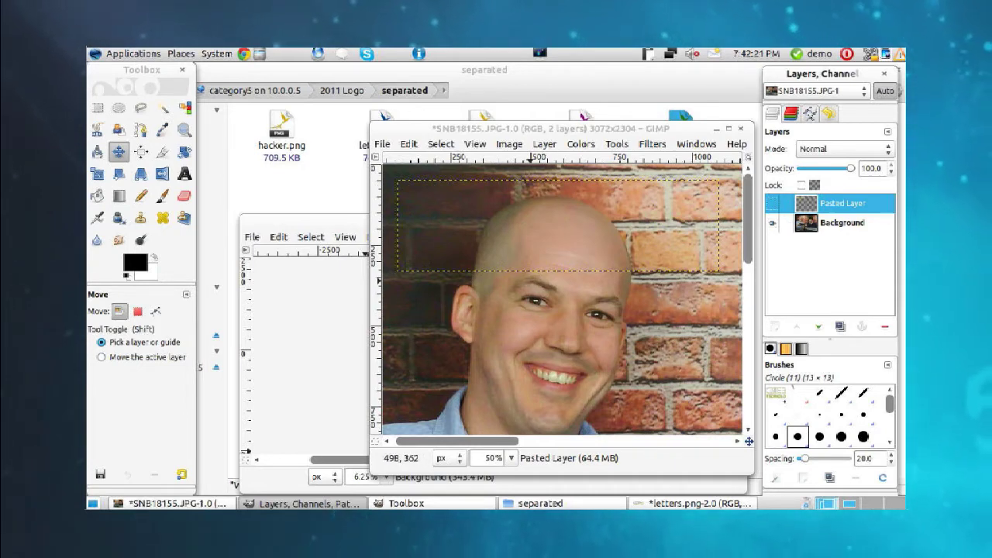
Trace a closed Free Select outline around the top of the bald man's head, from above one ear to the other side
key(f)
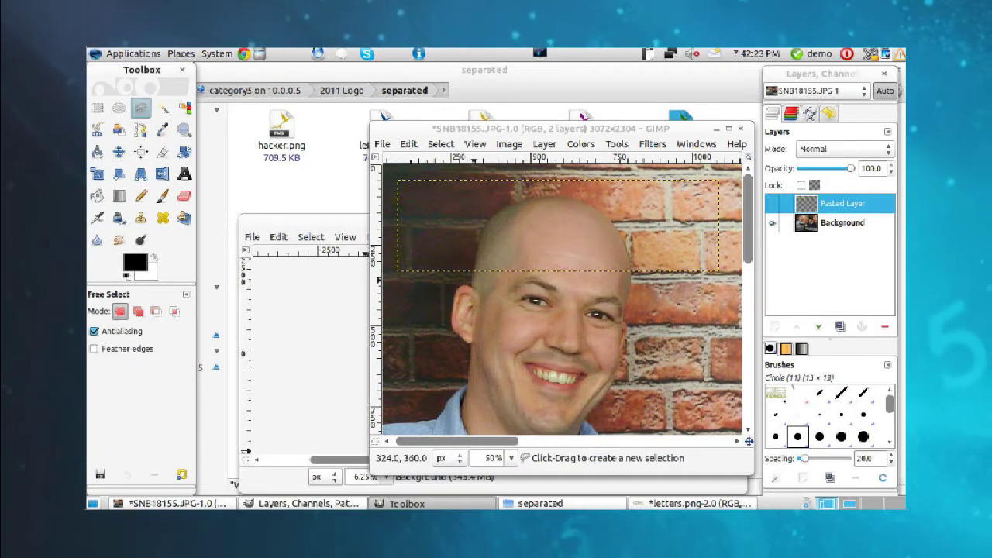
click(471, 283)
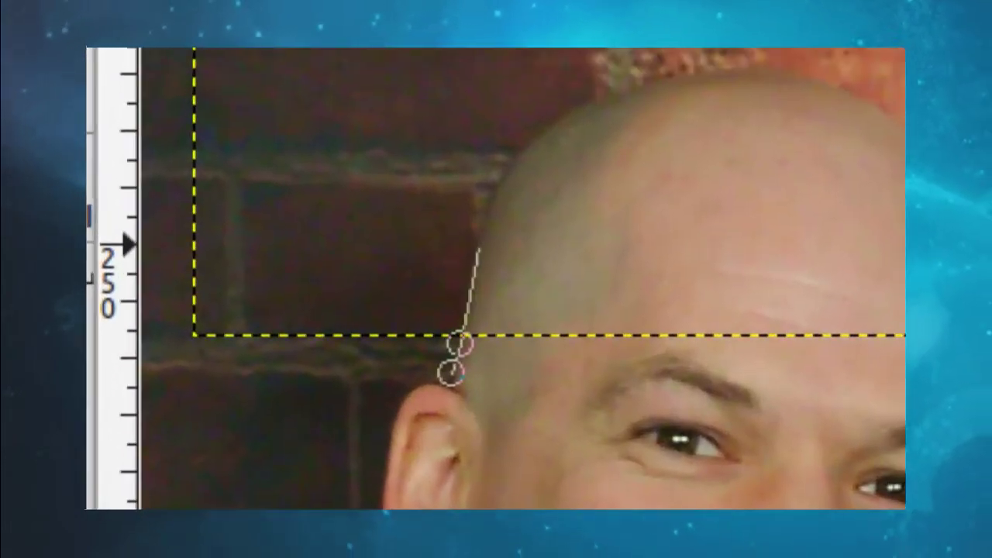
click(485, 186)
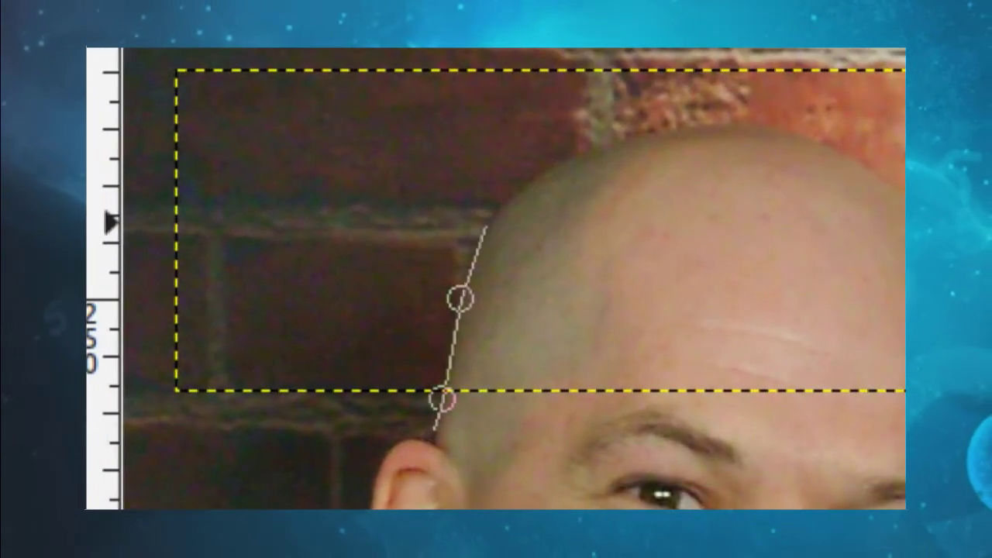
click(487, 224)
click(519, 192)
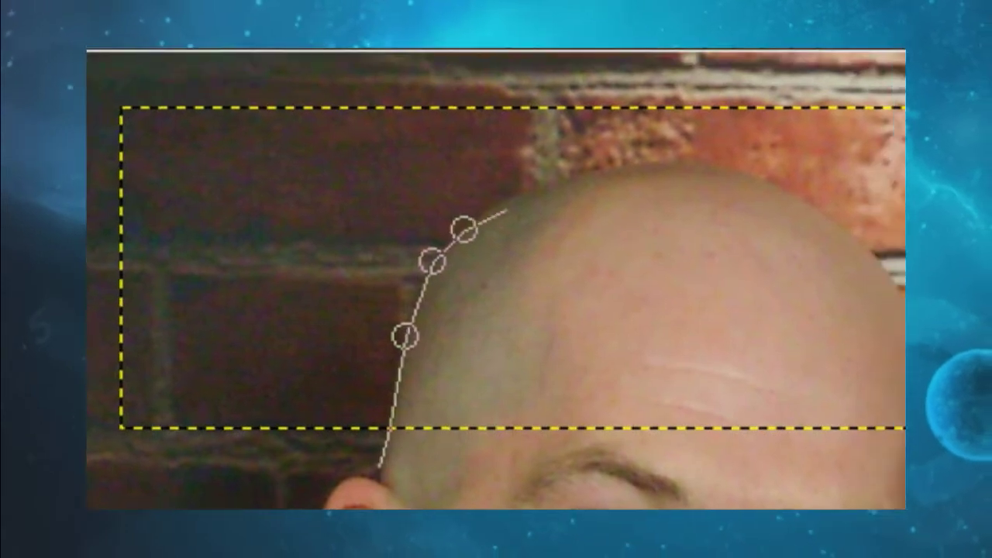
click(520, 192)
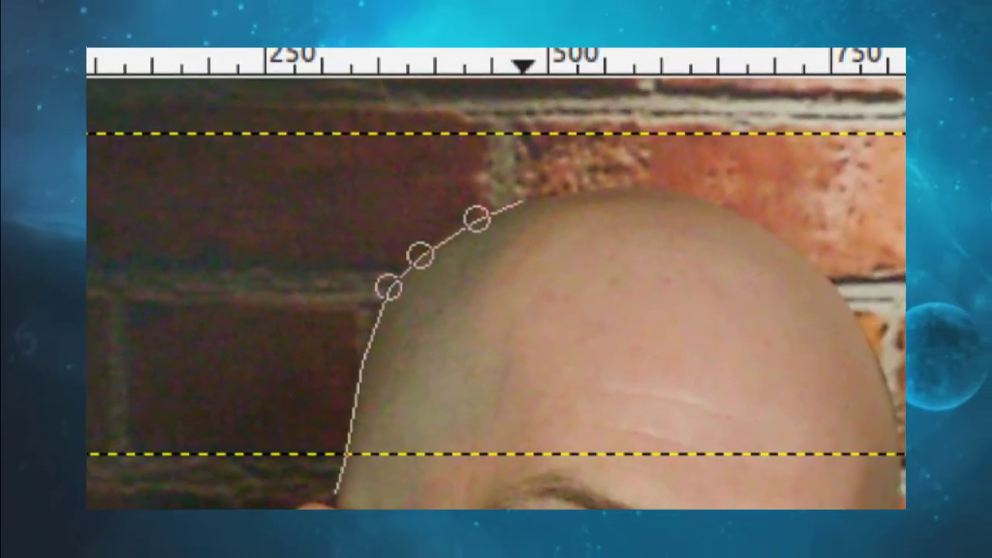
click(526, 199)
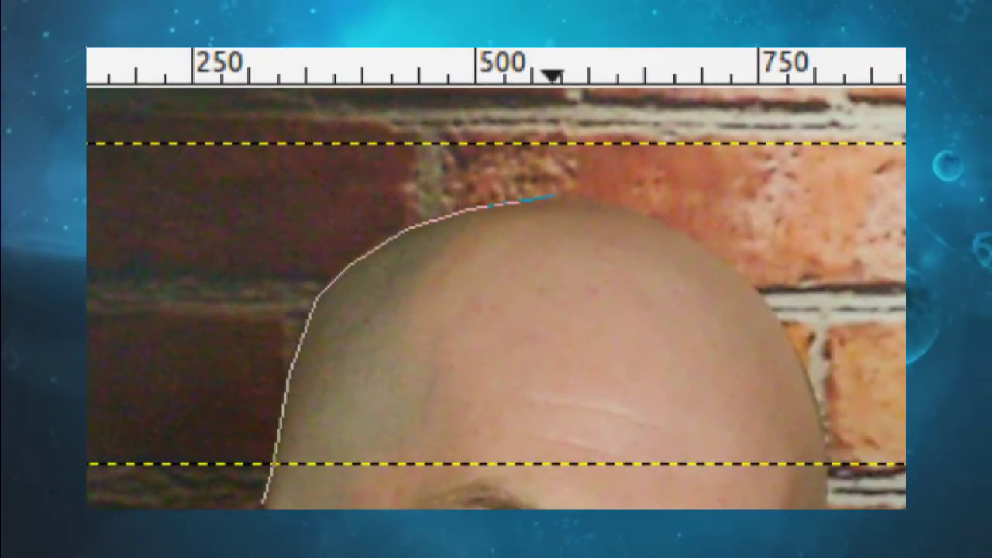
click(551, 196)
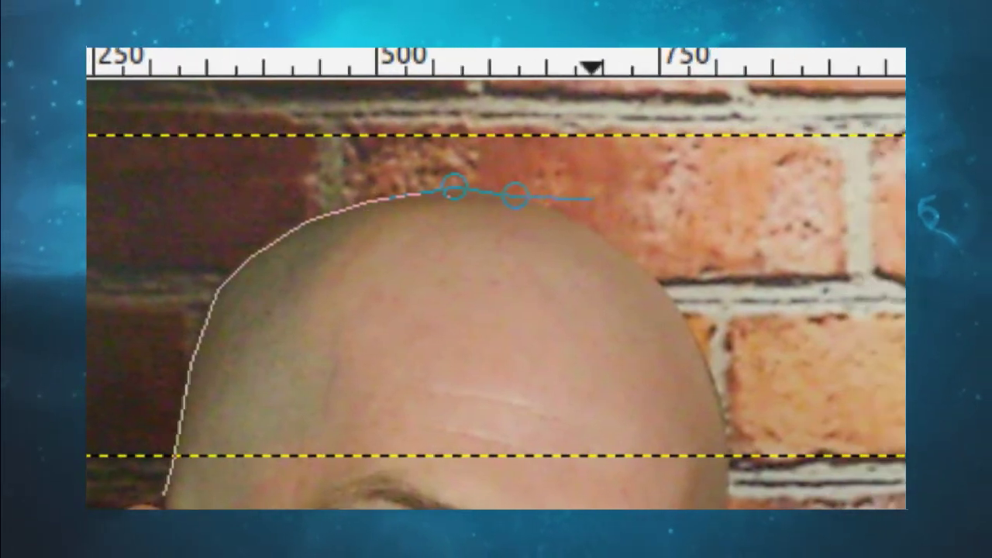
click(655, 201)
click(712, 257)
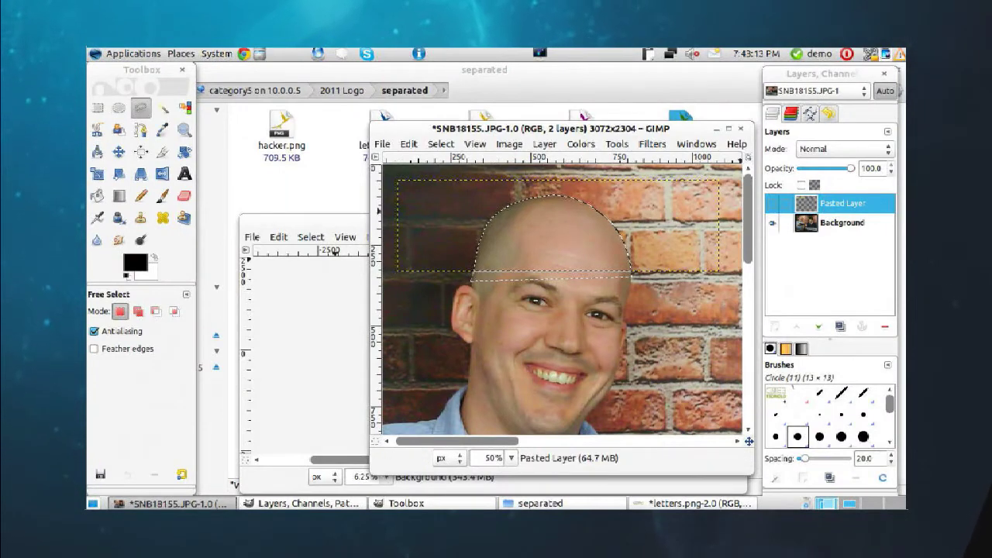
Show the logo layer again and invert the selection around the man's head
right_click(575, 273)
mouse_move(605, 309)
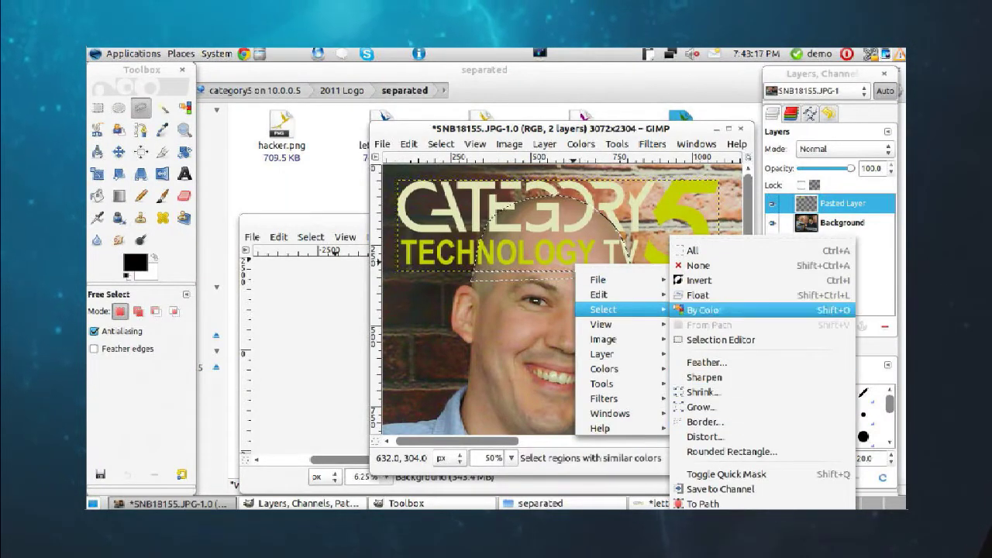
click(722, 281)
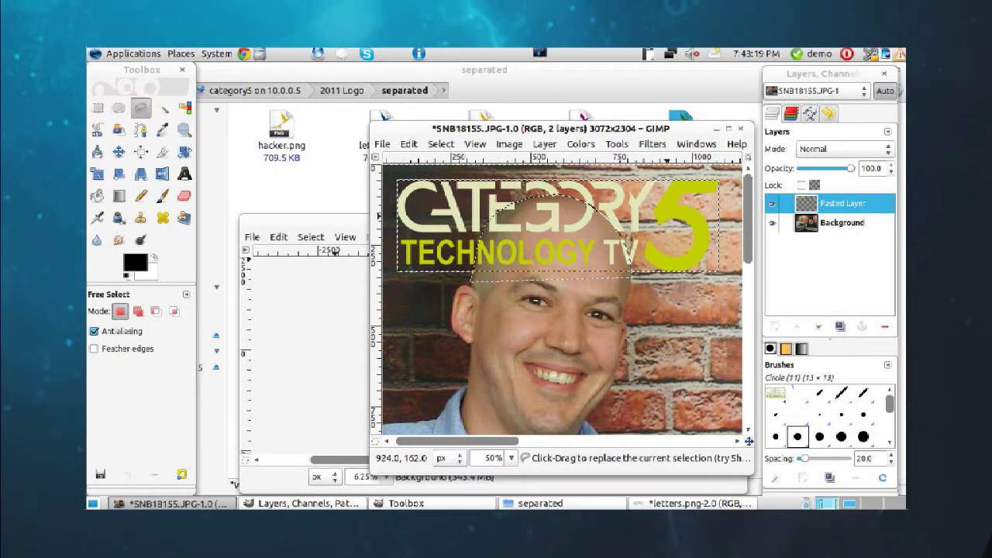
click(771, 203)
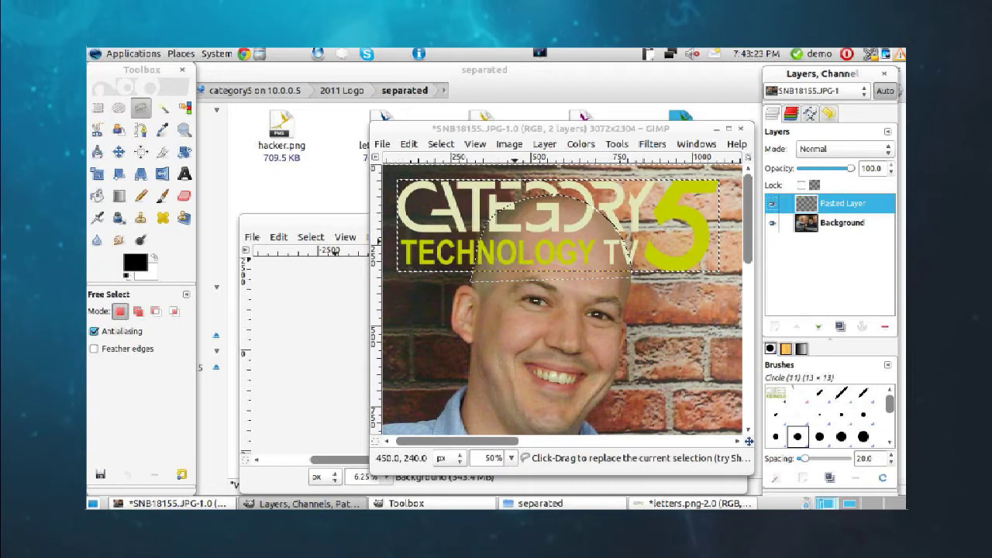
Add a layer mask to the pasted logo layer, initialized from the current selection around the man's head
right_click(545, 243)
click(813, 203)
right_click(813, 203)
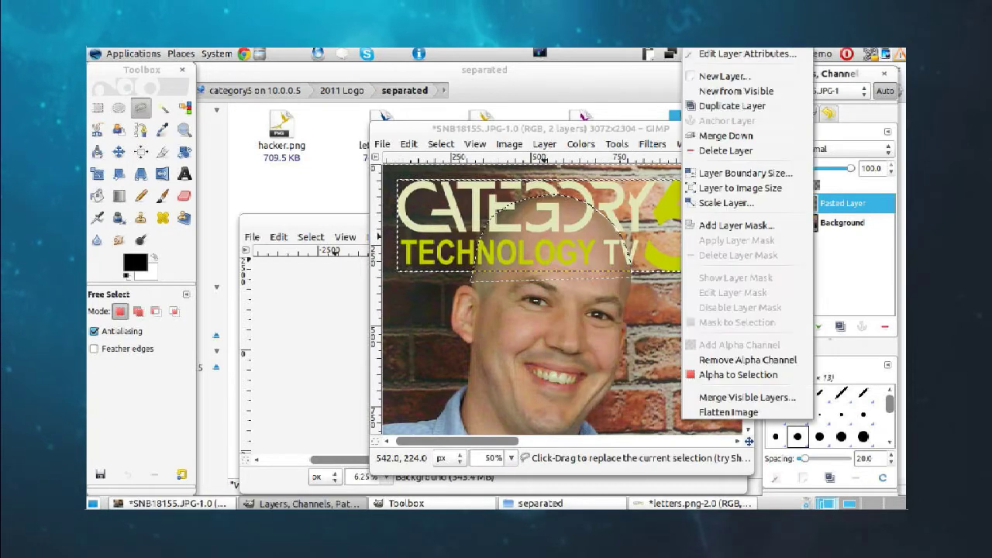
click(736, 225)
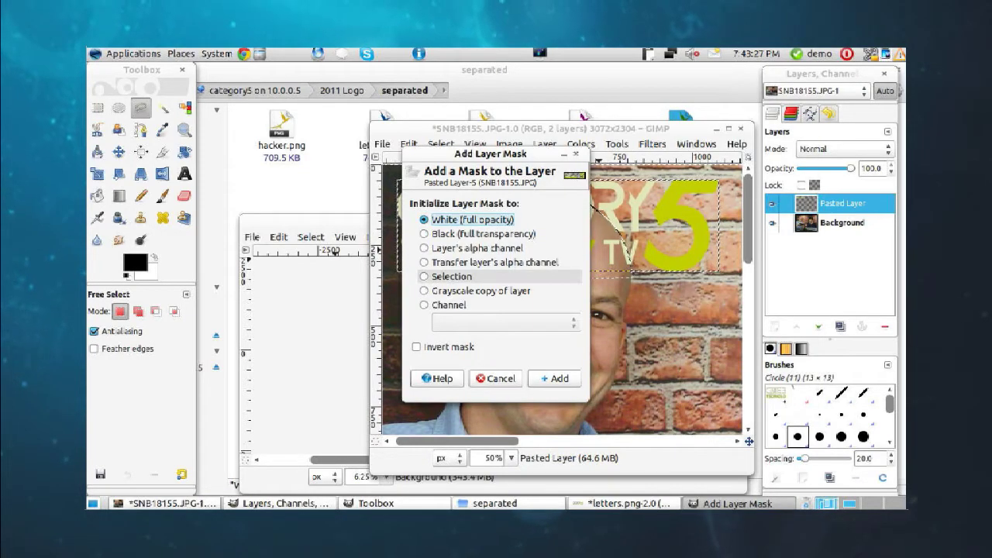
click(566, 378)
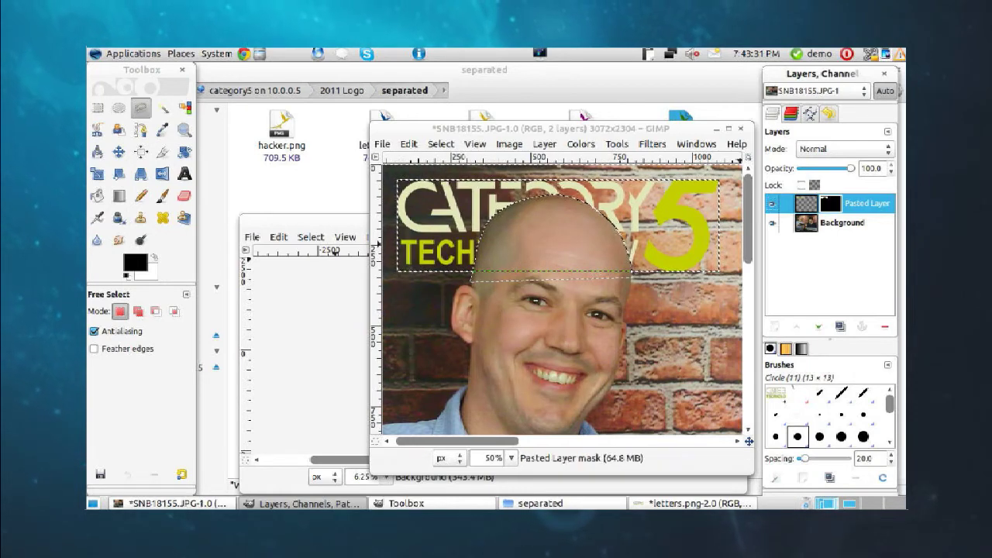
Switch to the Rectangle Select tool, clear the selection around the head, and make the Background layer active
key(r)
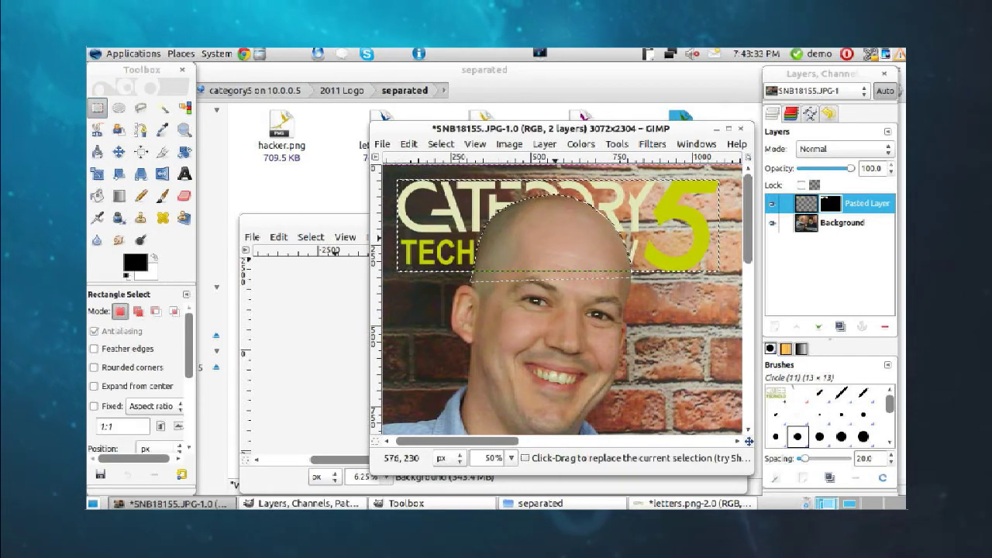
right_click(571, 268)
mouse_move(589, 305)
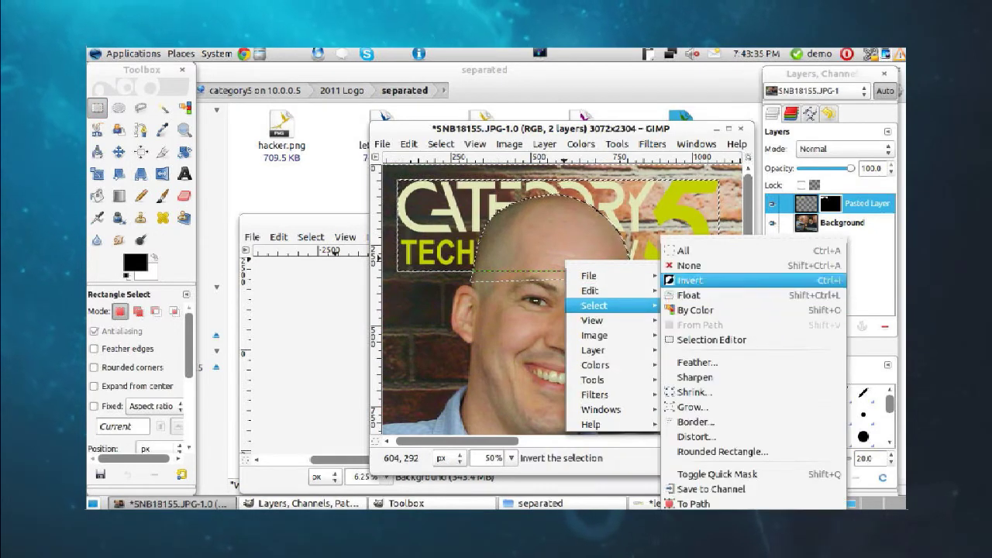
click(687, 263)
click(842, 222)
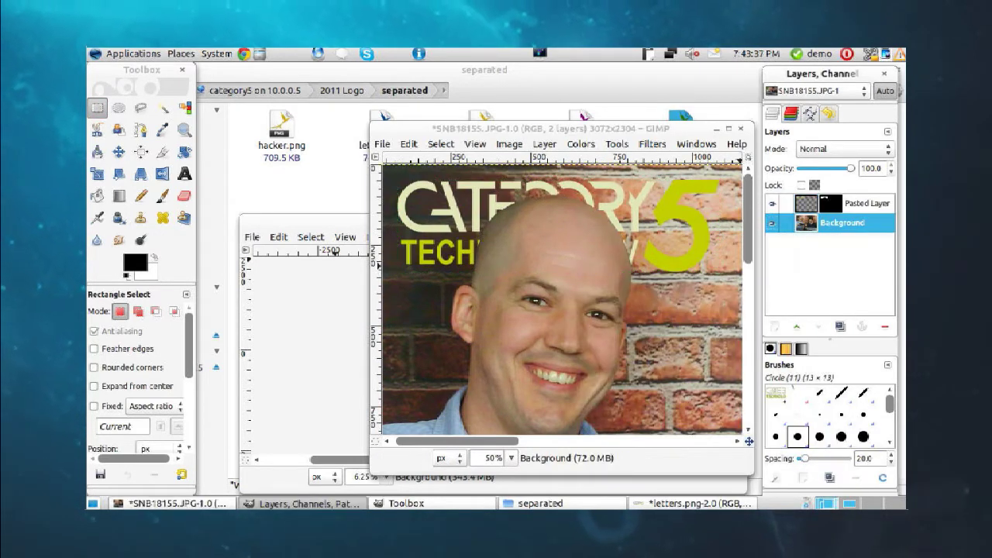
Try the Multiply and Screen blend modes on the pasted logo layer and return it to Normal
click(866, 203)
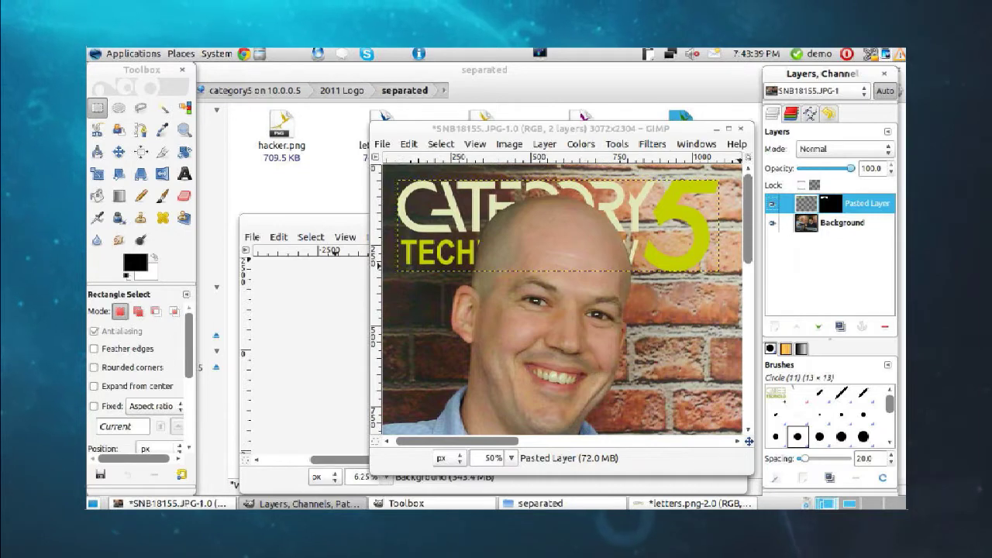
mouse_move(850, 168)
mouse_down()
mouse_move(825, 168)
mouse_move(852, 168)
mouse_up()
click(844, 149)
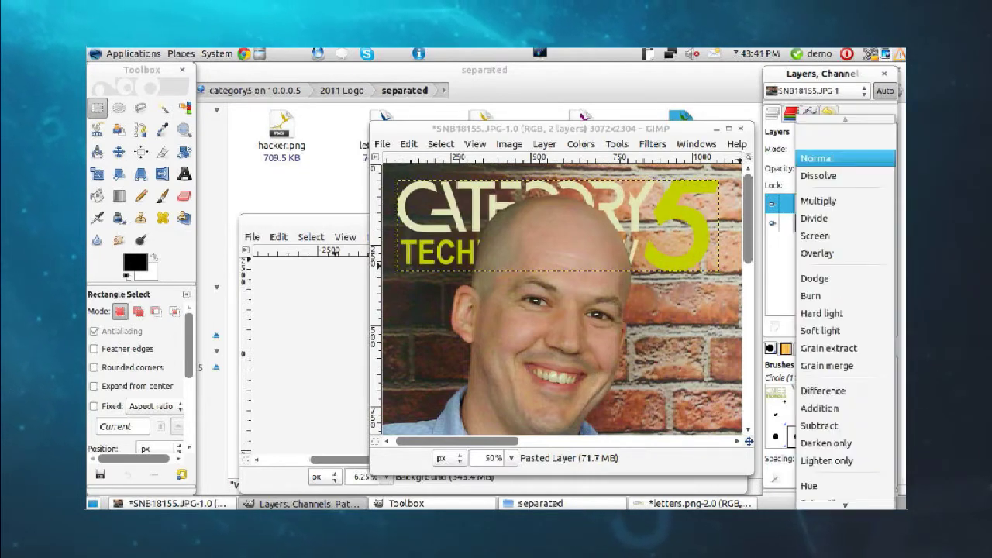
click(818, 201)
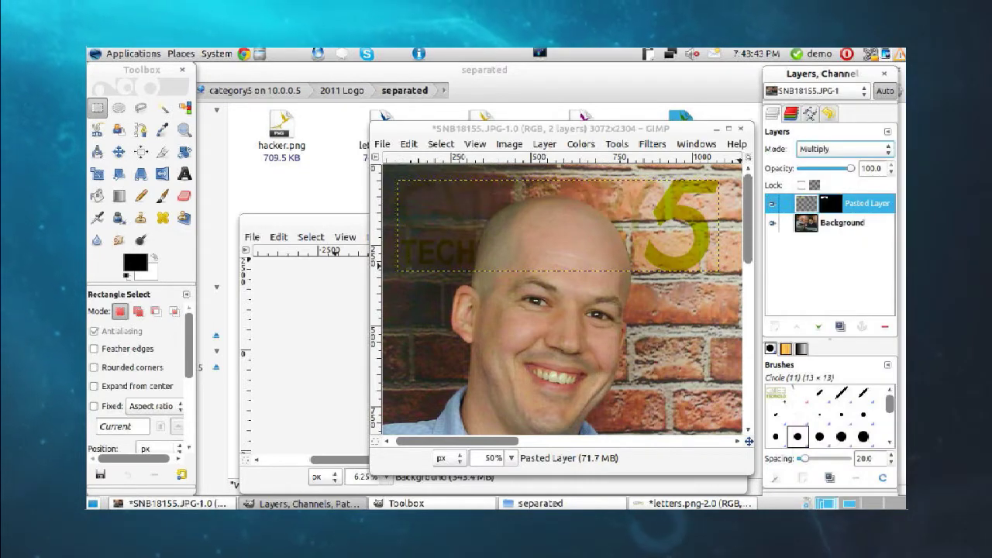
click(845, 148)
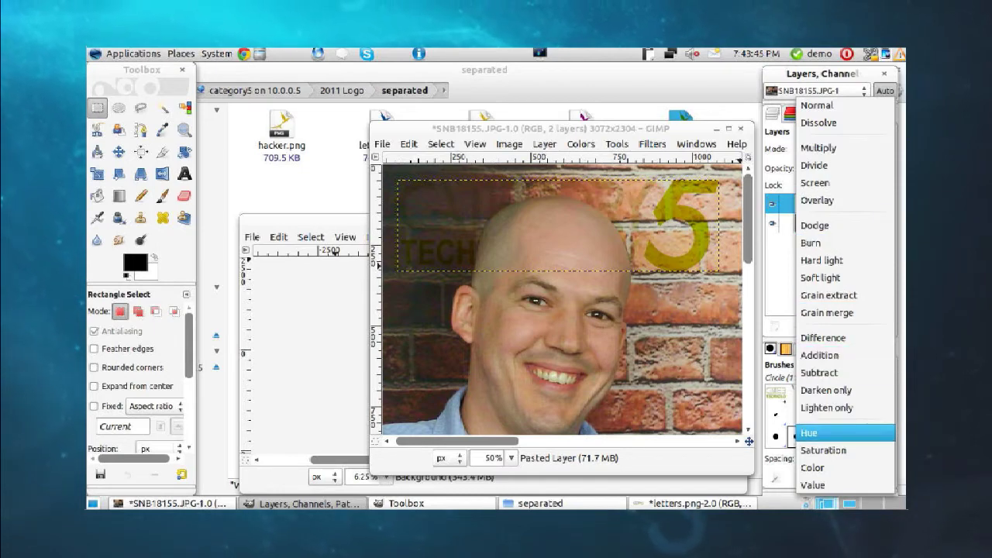
click(815, 183)
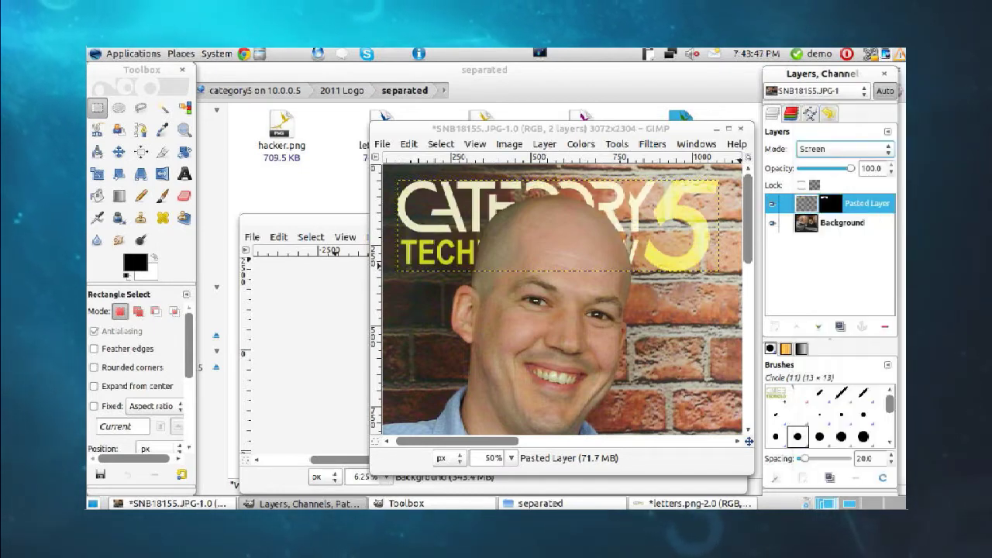
click(845, 149)
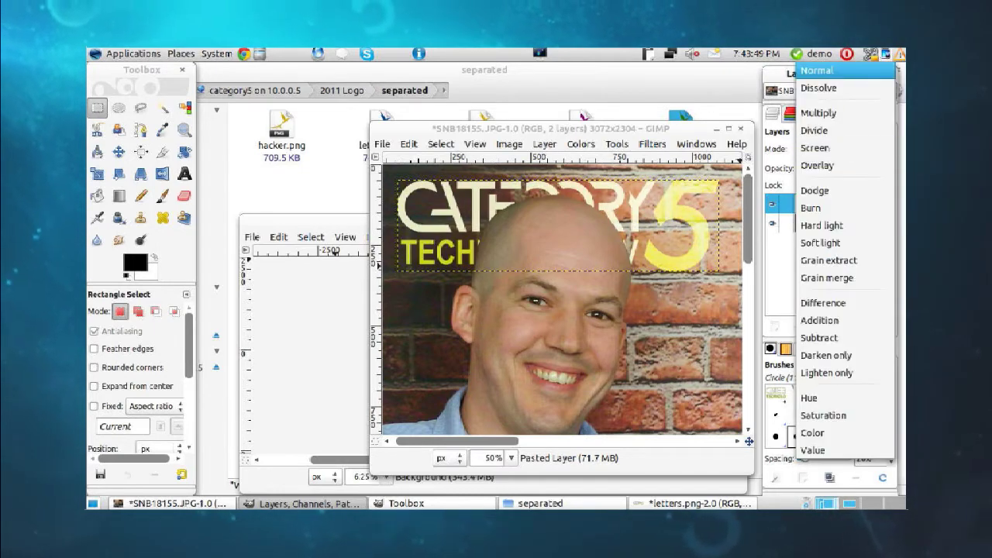
click(818, 69)
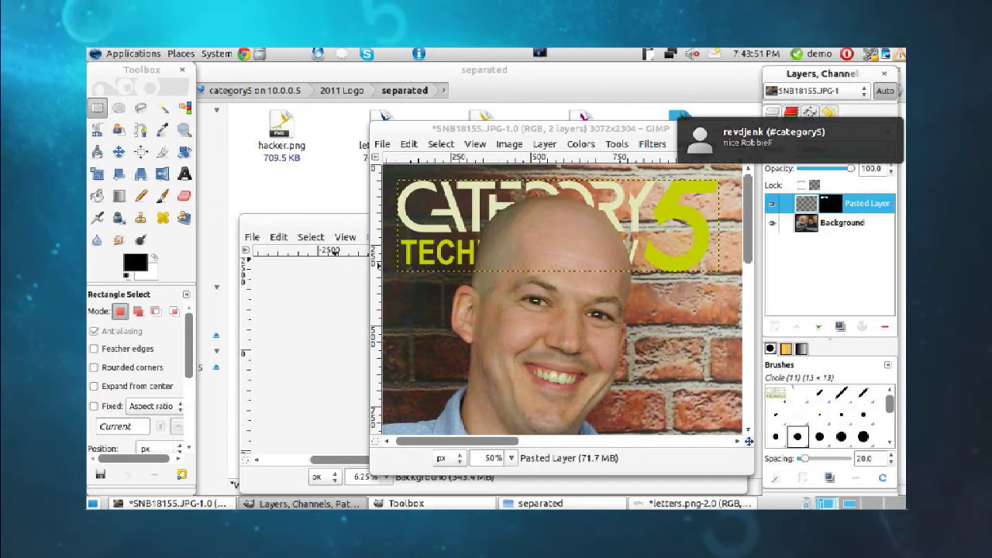
Preview the logo layer's remaining blend modes one after another, from Normal through to Value
key(Down)
key(Down)
key(Down)
key(Down)
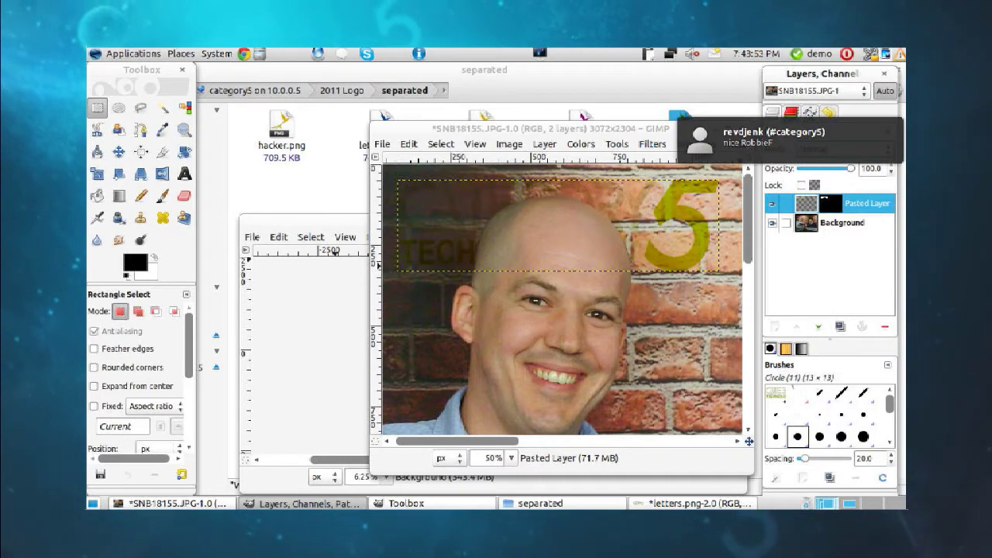
key(Down)
key(Down)
key(Down)
key(Down)
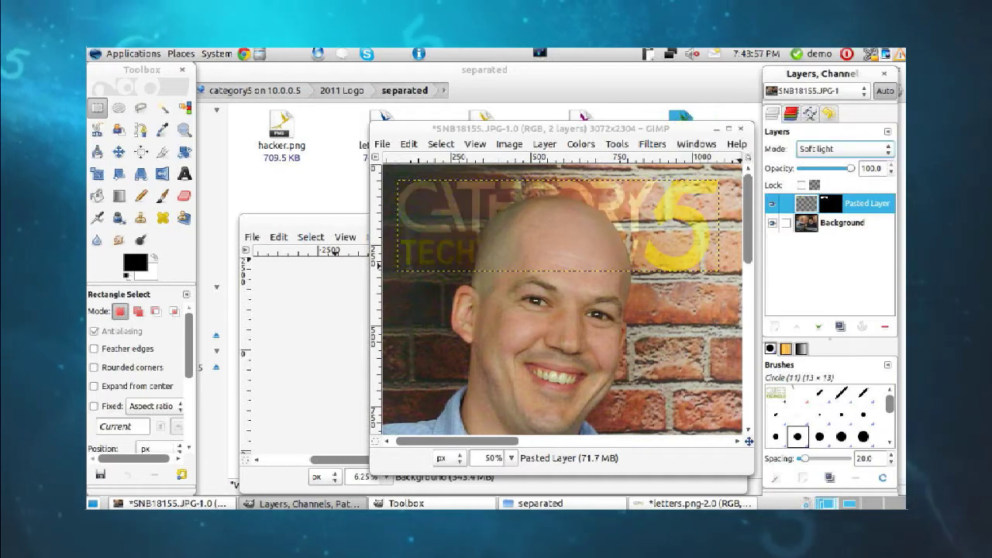
key(Down)
key(Down)
key(Down)
key(Down)
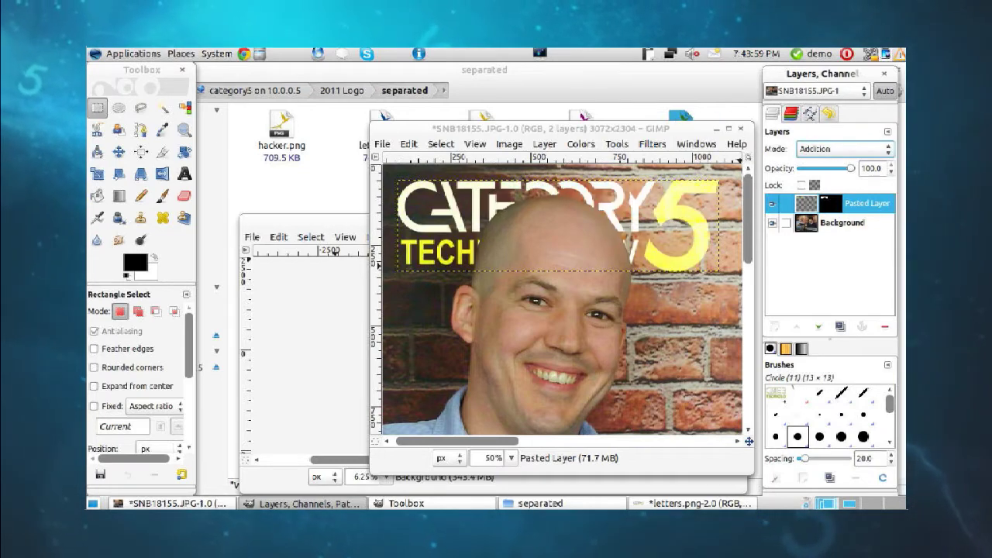
key(Down)
key(Down)
key(Down)
key(Down)
key(Down)
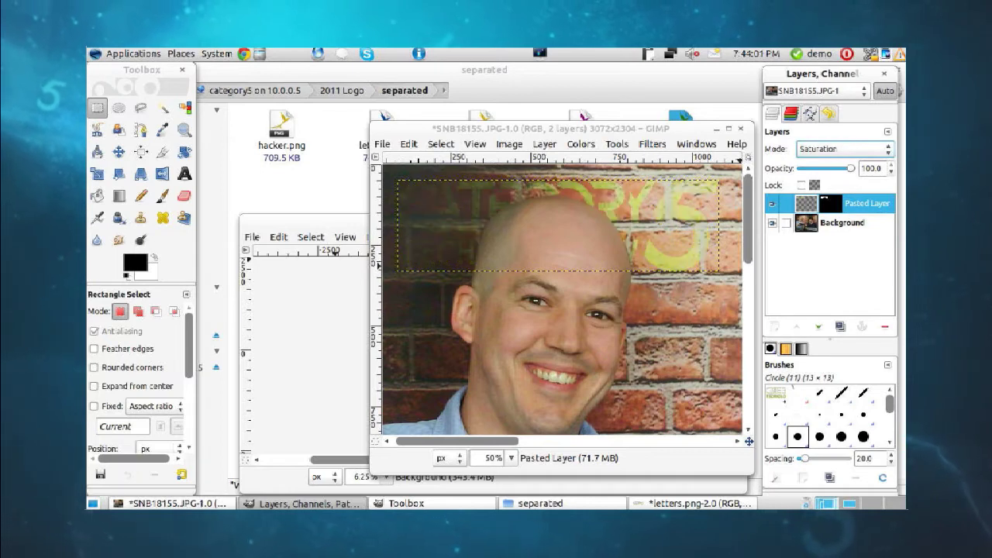
key(Down)
key(Down)
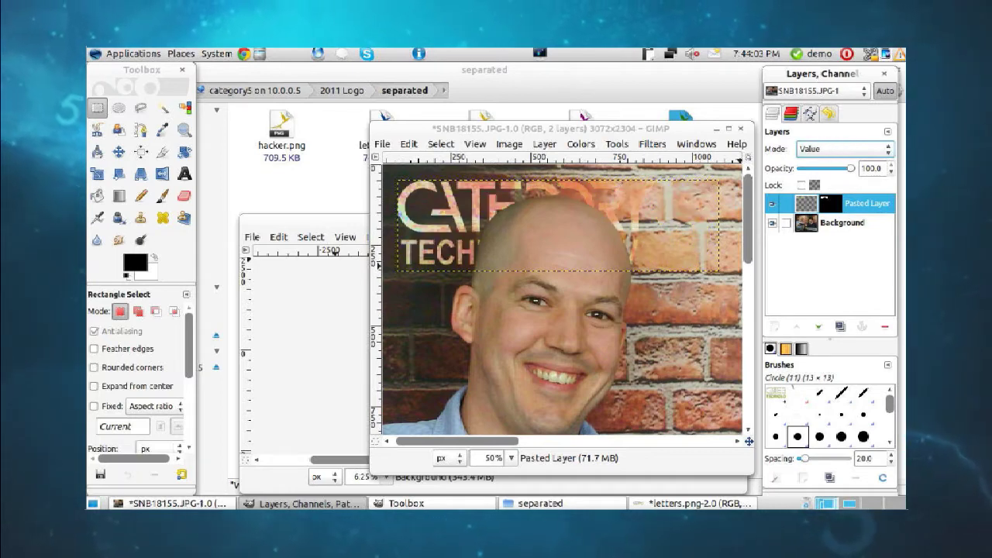
Set the pasted logo layer's blend mode to Grain merge and its opacity to 75.3
key(Up)
key(Up)
key(Up)
key(Up)
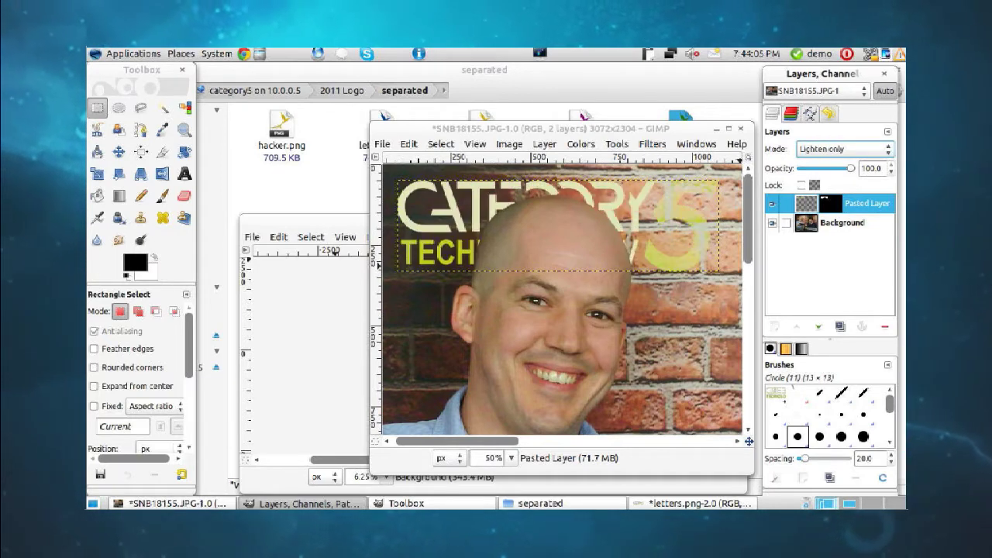
key(Up)
key(Up)
key(Up)
key(Up)
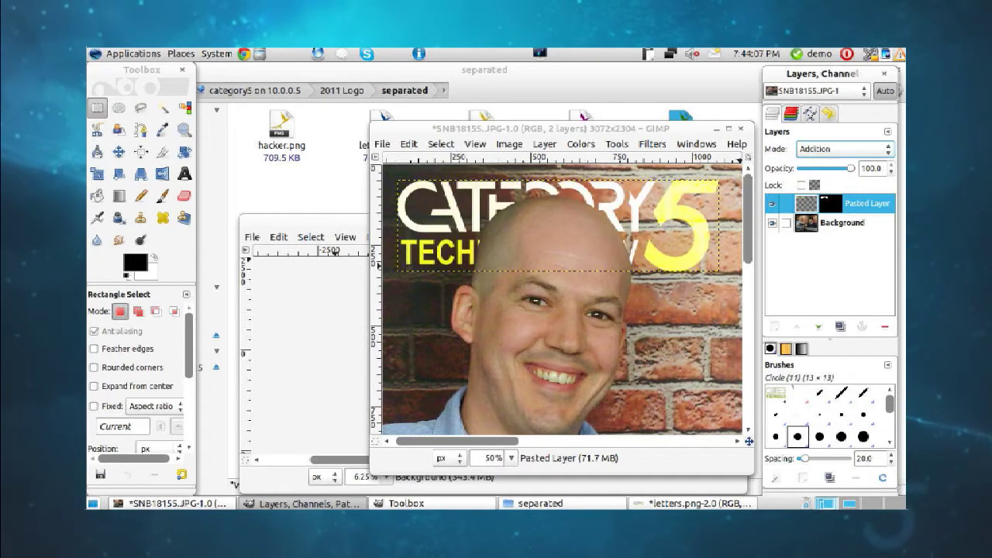
key(Up)
key(Up)
key(Down)
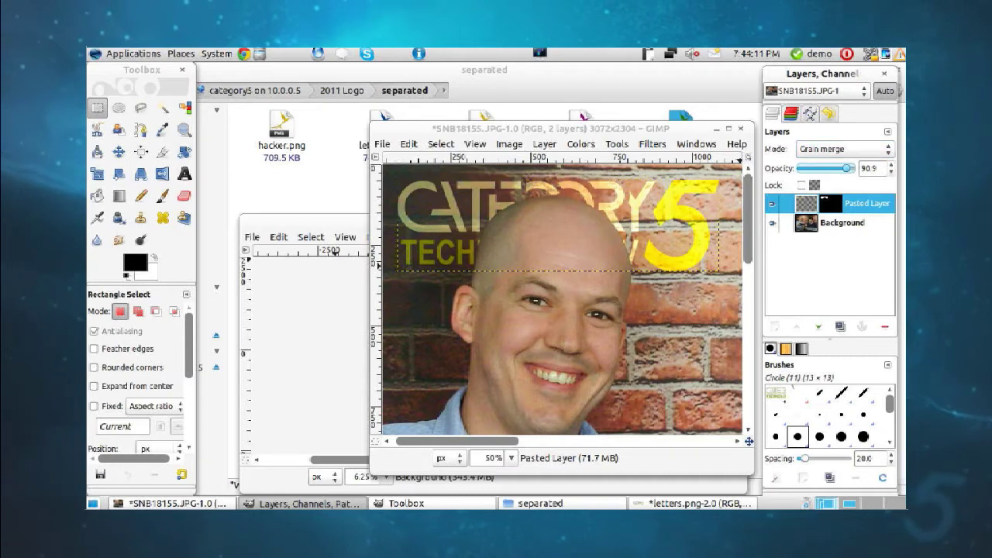
click(731, 273)
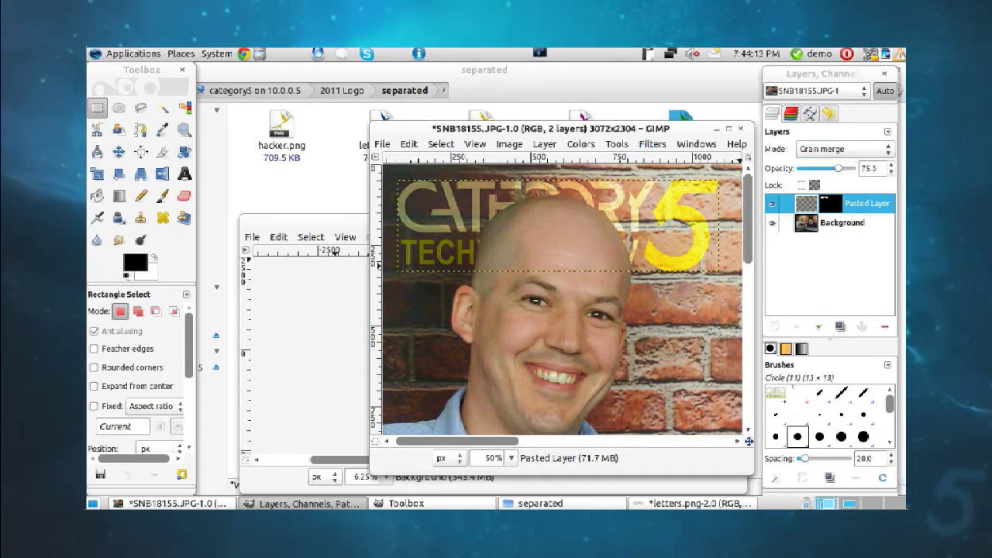
Crop the photo to a rectangle of about 2648 × 1696 px from its upper-left corner, cutting off most of the laptops
click(842, 222)
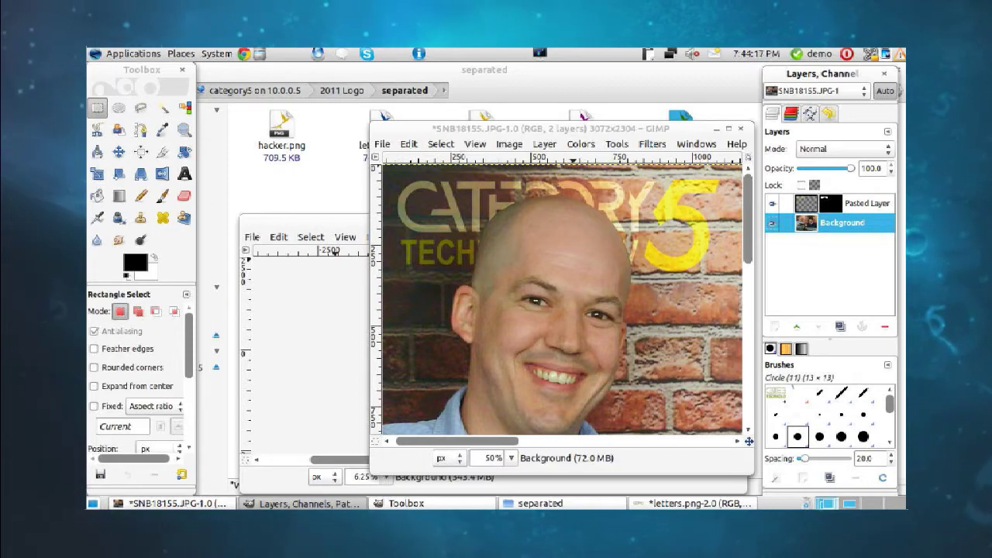
click(572, 128)
key(minus)
key(minus)
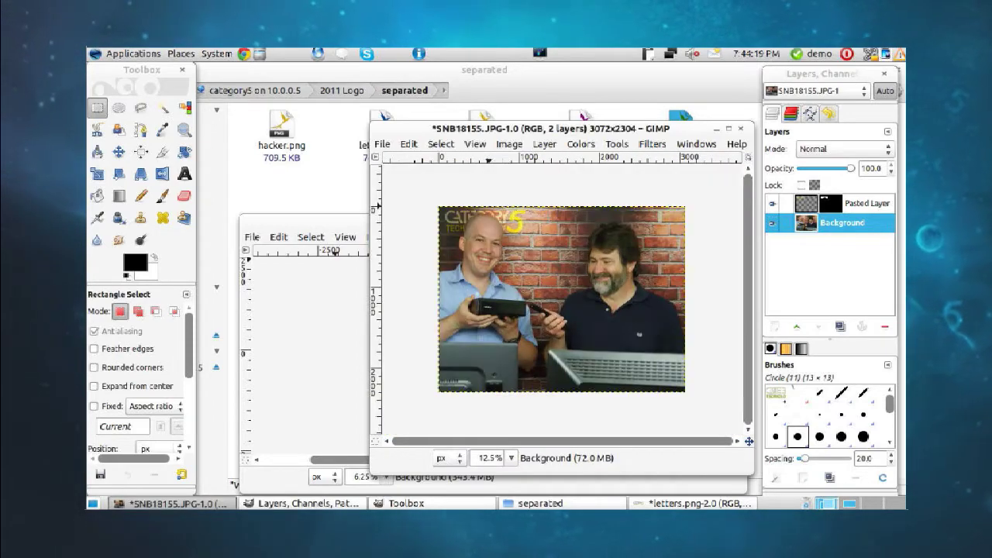
drag(408, 200, 651, 342)
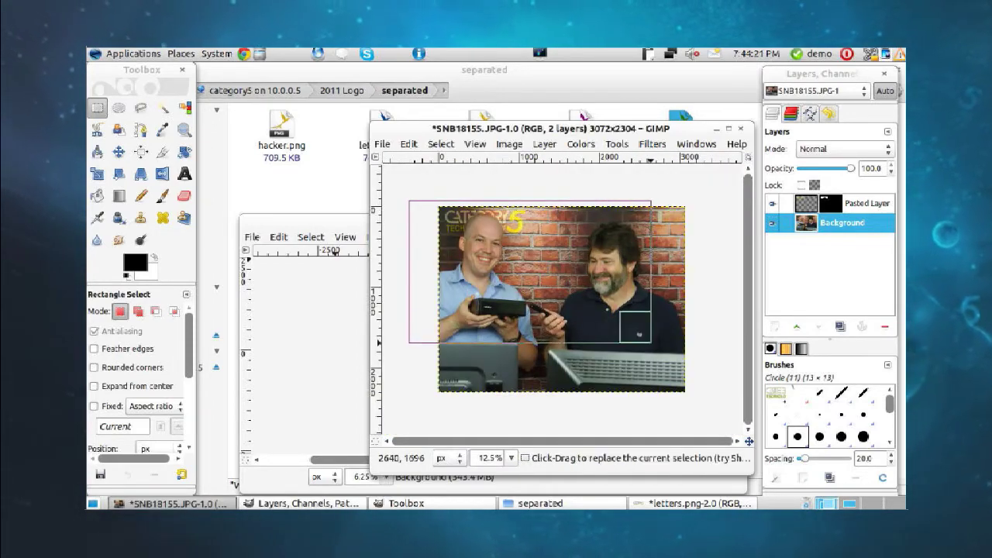
right_click(585, 308)
mouse_move(620, 378)
click(743, 369)
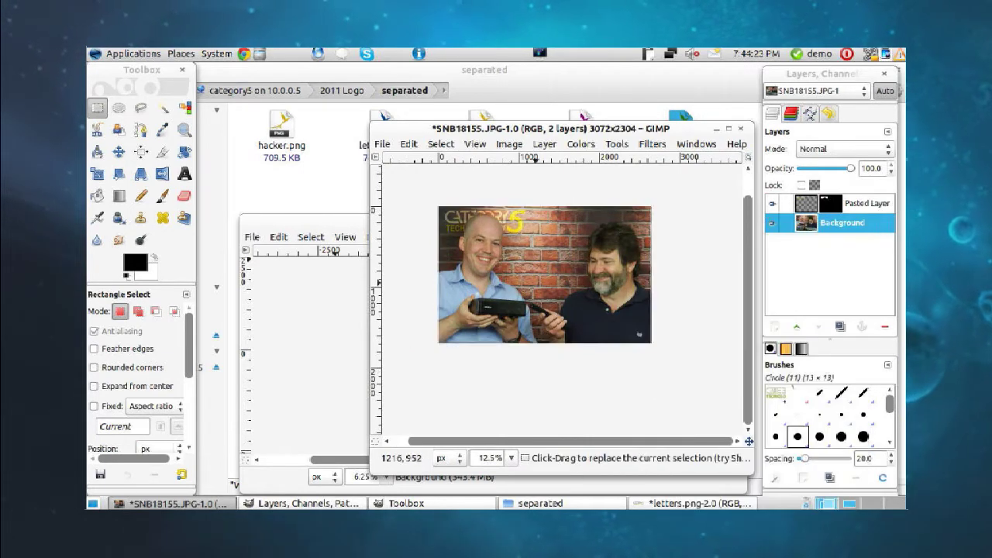
Save the composited photo to the Desktop folder as test.jpg, with JPEG quality 90
right_click(528, 280)
mouse_move(550, 286)
click(667, 354)
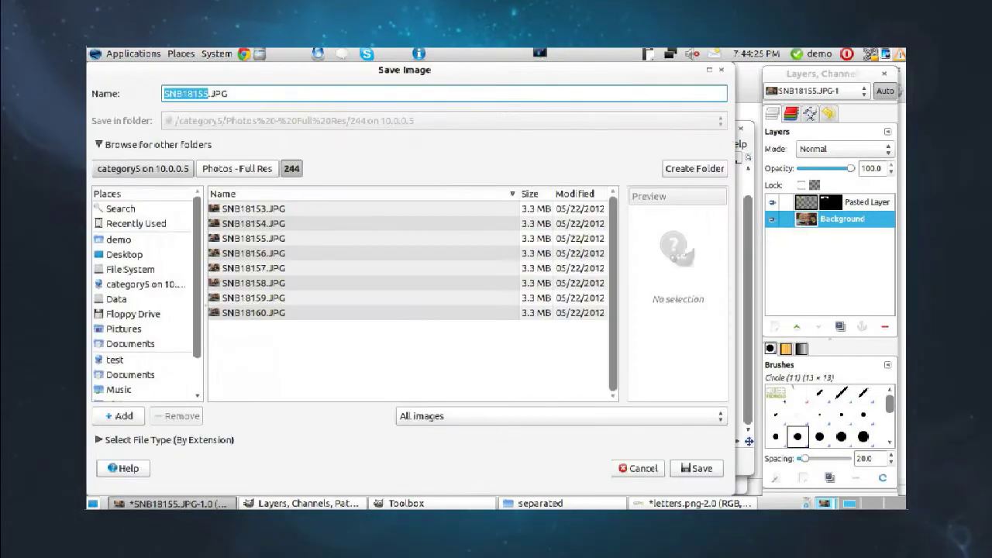
click(124, 254)
click(228, 93)
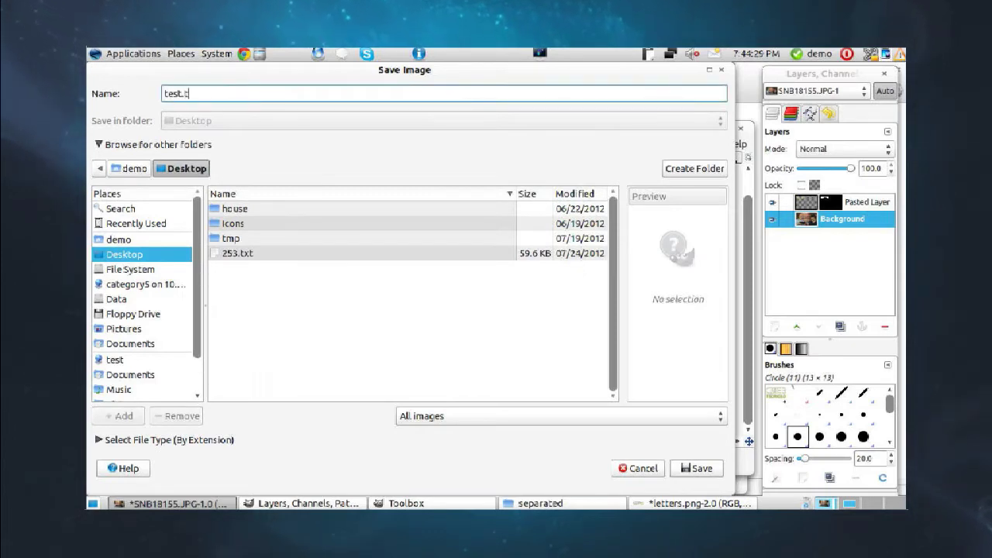
key(Return)
key(Return)
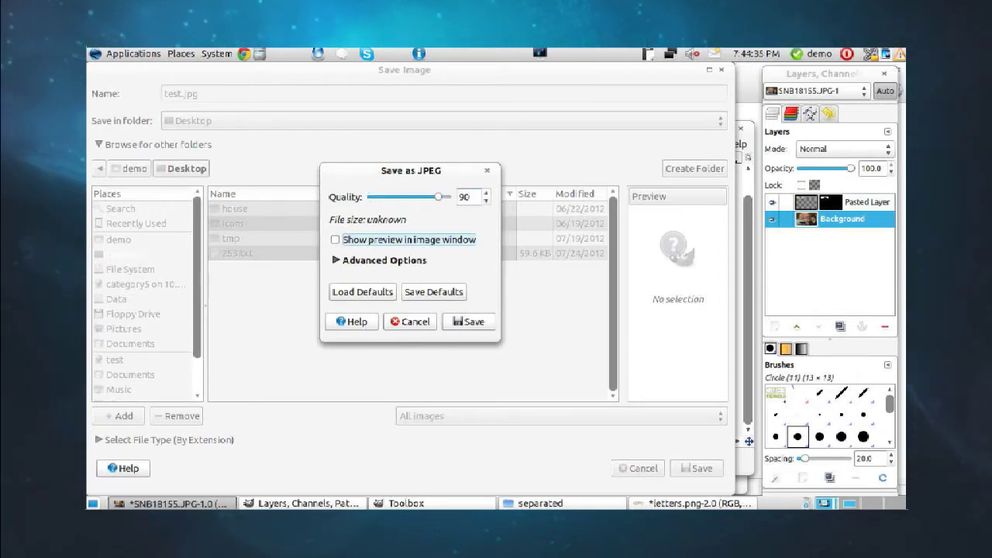
click(468, 321)
Open the Desktop folder in the file manager and select test.jpg to check the saved file
click(181, 54)
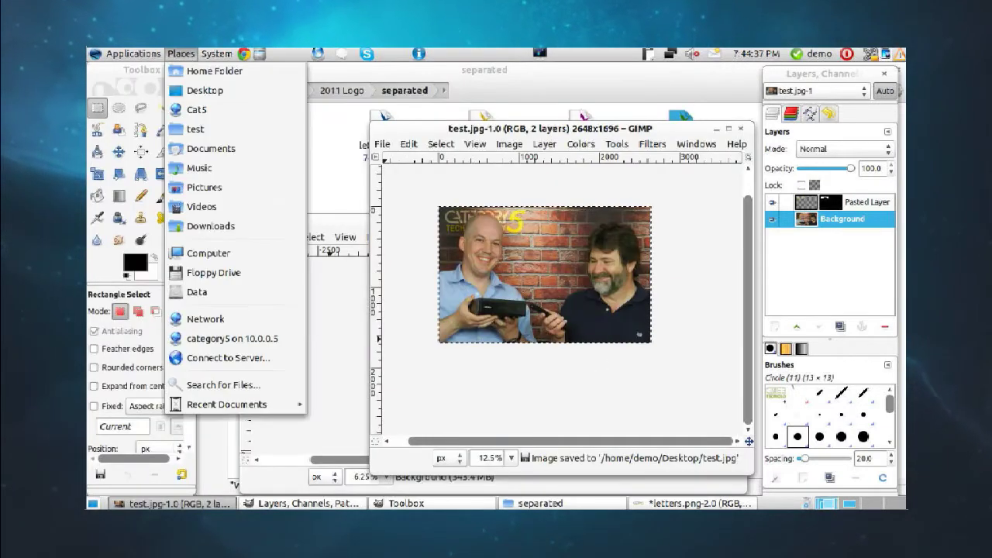
click(204, 90)
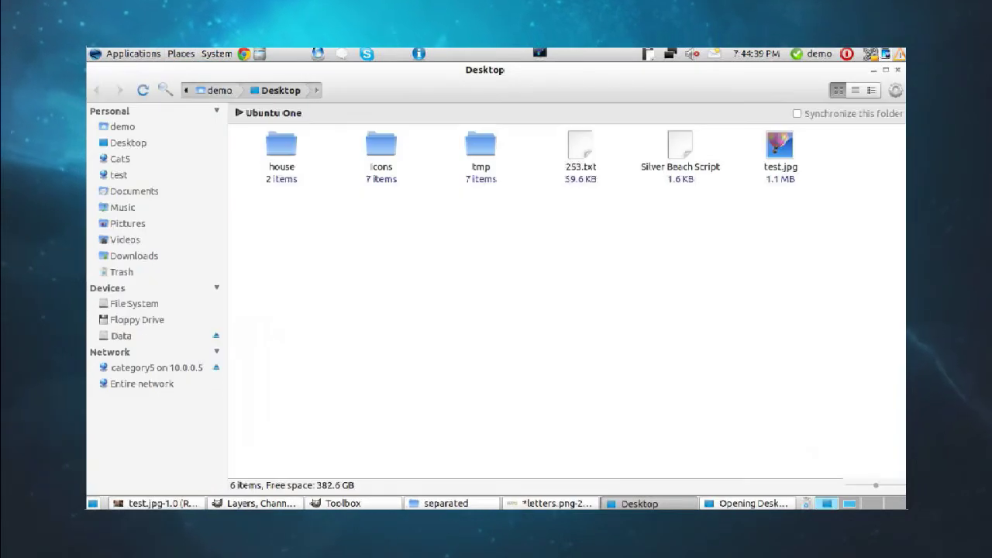
click(780, 155)
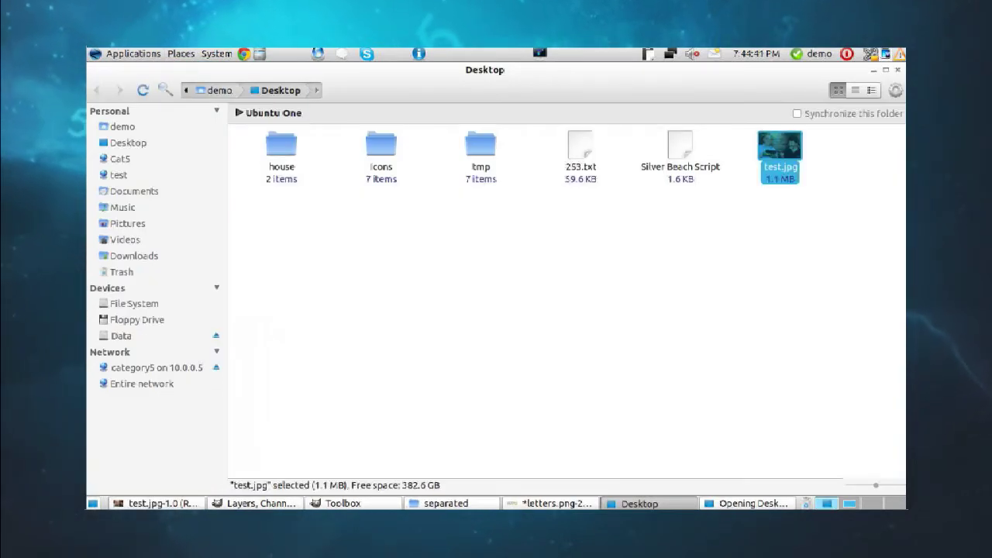
click(157, 502)
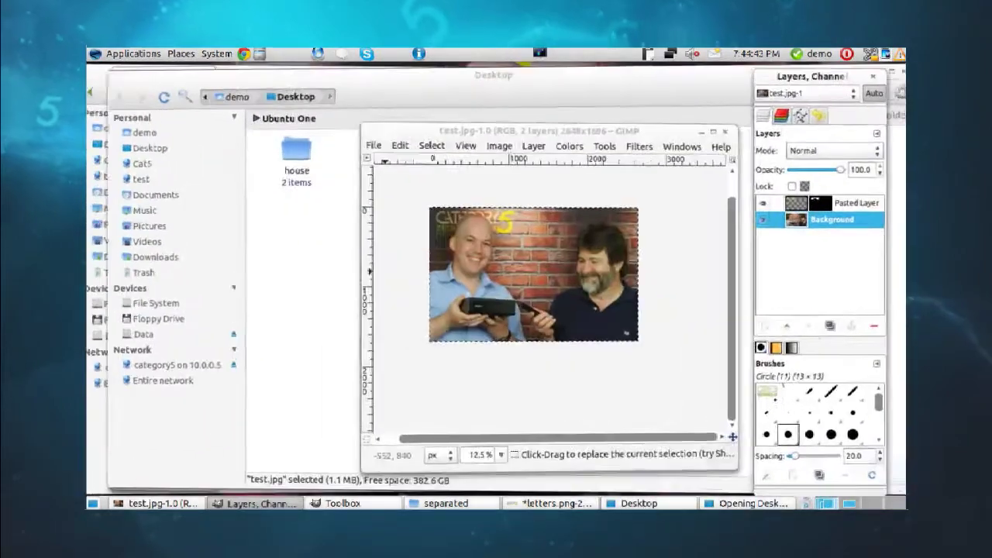
right_click(535, 283)
mouse_move(573, 298)
click(681, 354)
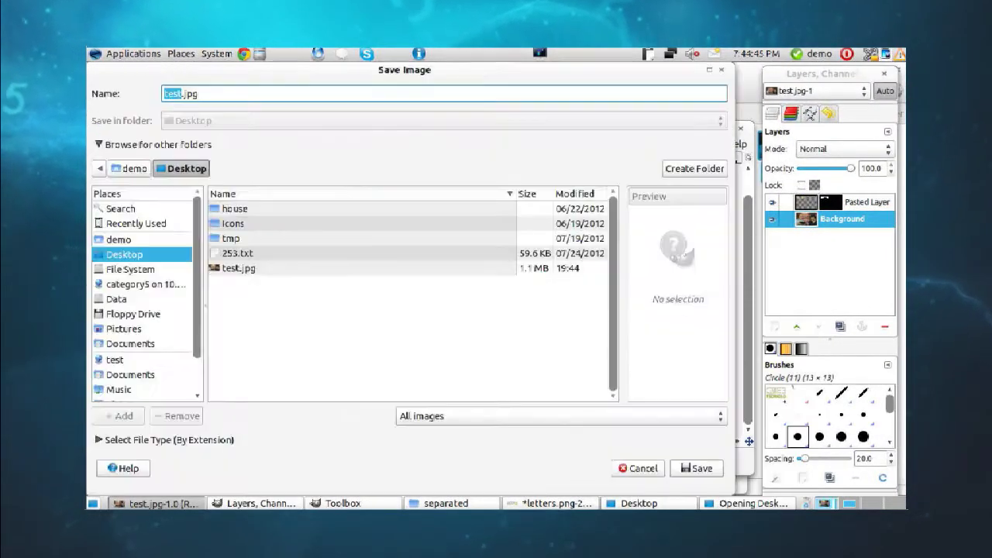
key(Escape)
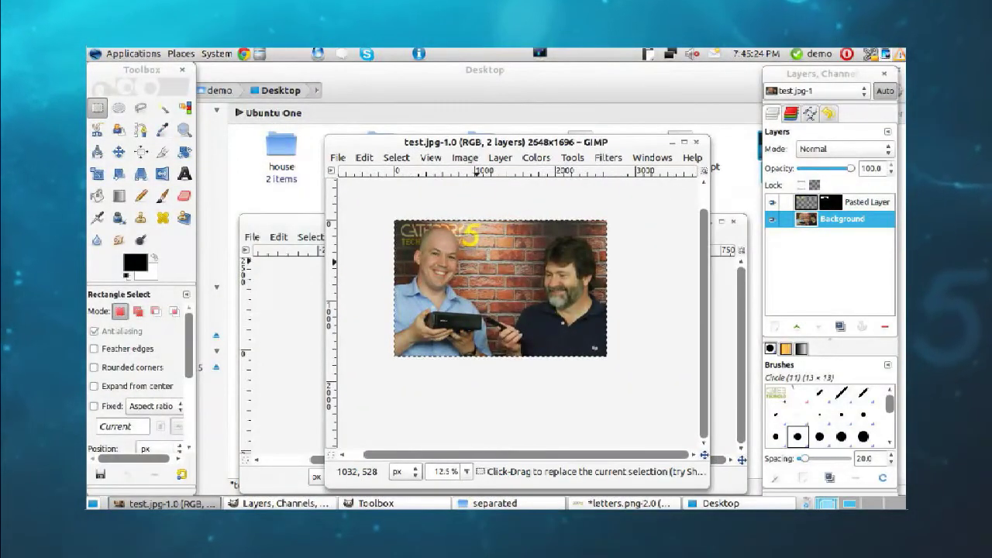
Scale the image down to 640 × 410 pixels and view it at 100% zoom
right_click(478, 267)
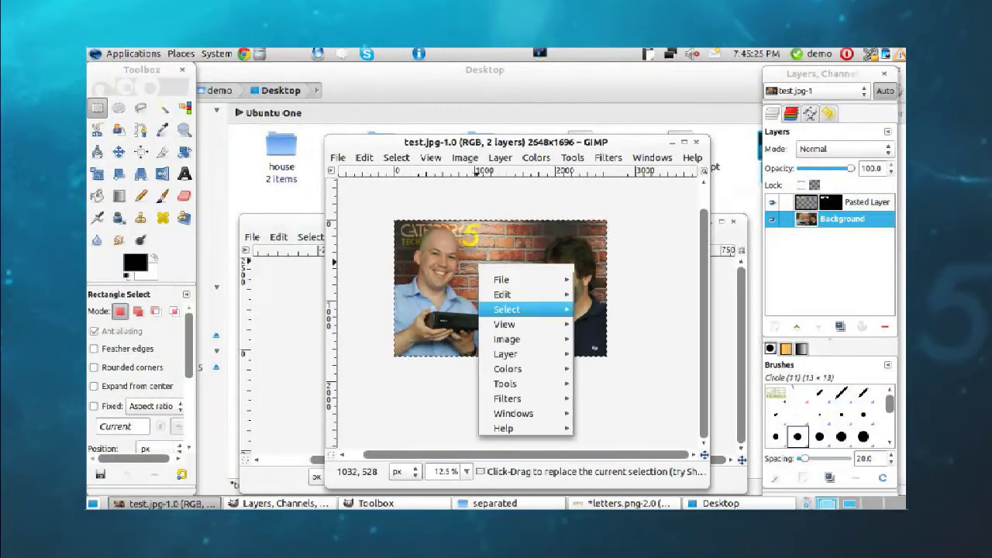
mouse_move(511, 340)
click(619, 346)
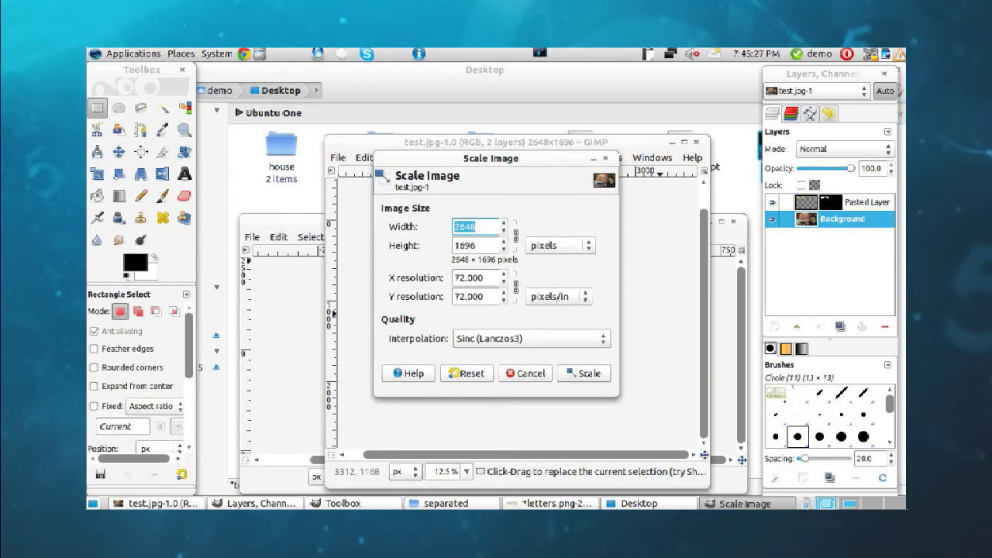
text(640)
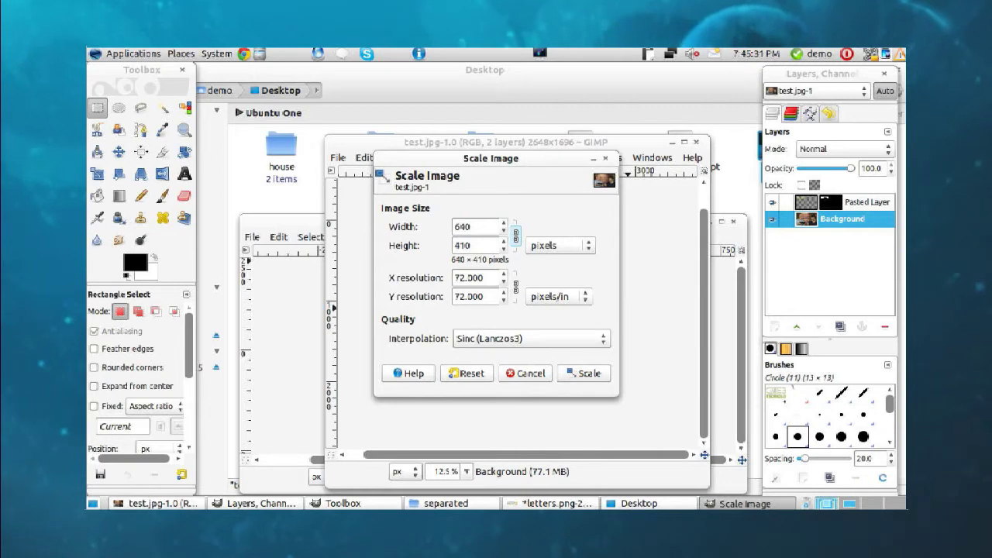
click(583, 372)
key(1)
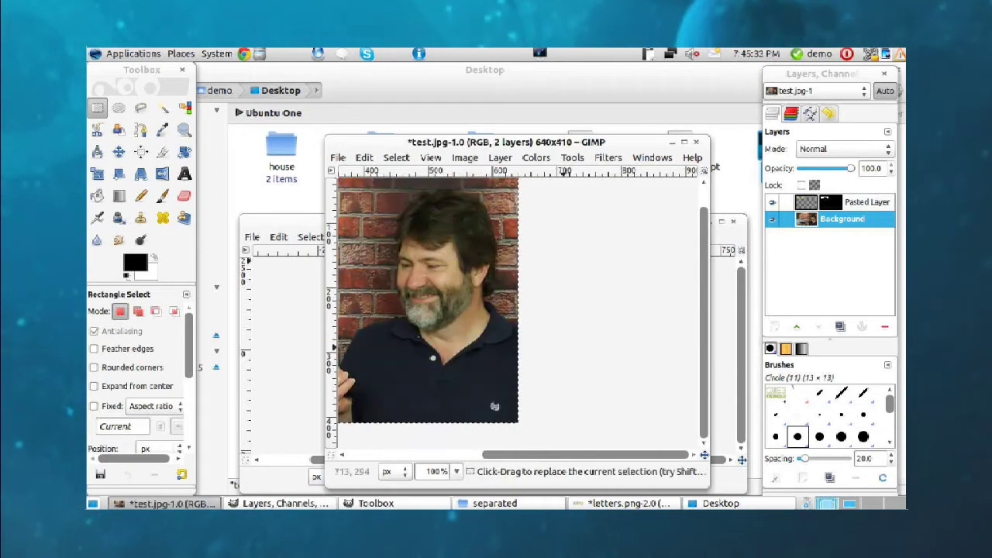
scroll(494, 406, left, 8)
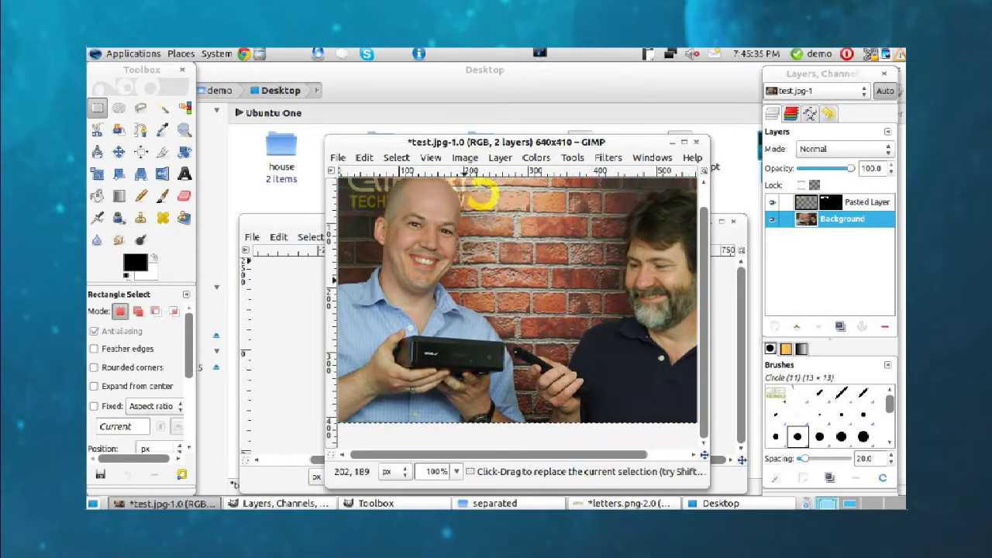
Save the scaled image over the existing test.jpg, flattening it for the JPEG export
right_click(468, 285)
mouse_move(496, 295)
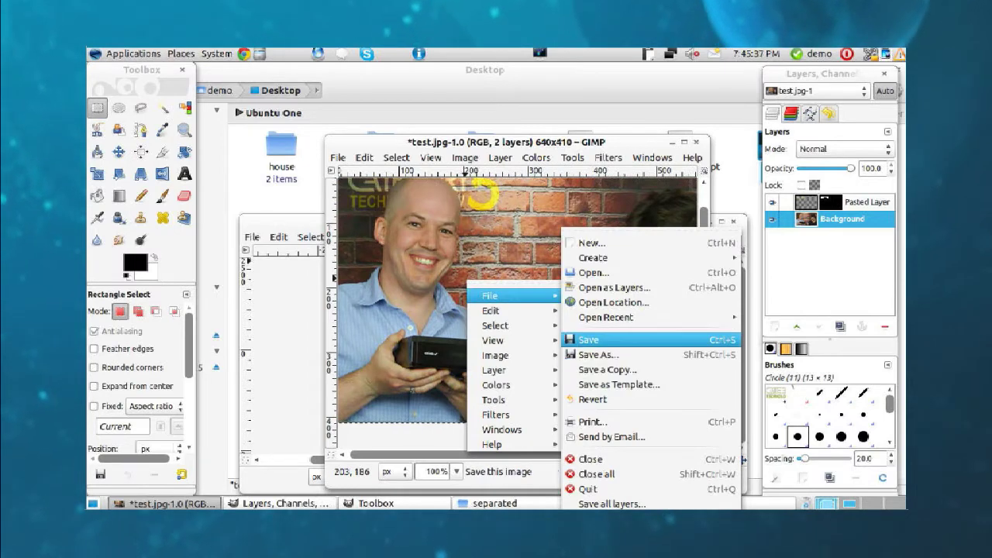
click(589, 339)
click(633, 356)
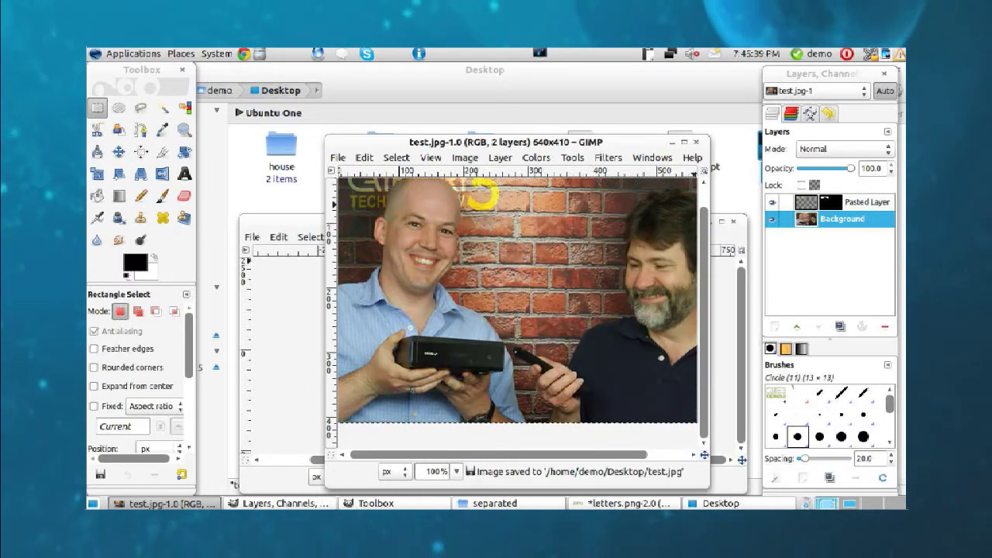
Switch to the Desktop folder, open test.jpg in the image viewer, check it in full screen, and close the viewer
click(721, 503)
click(779, 151)
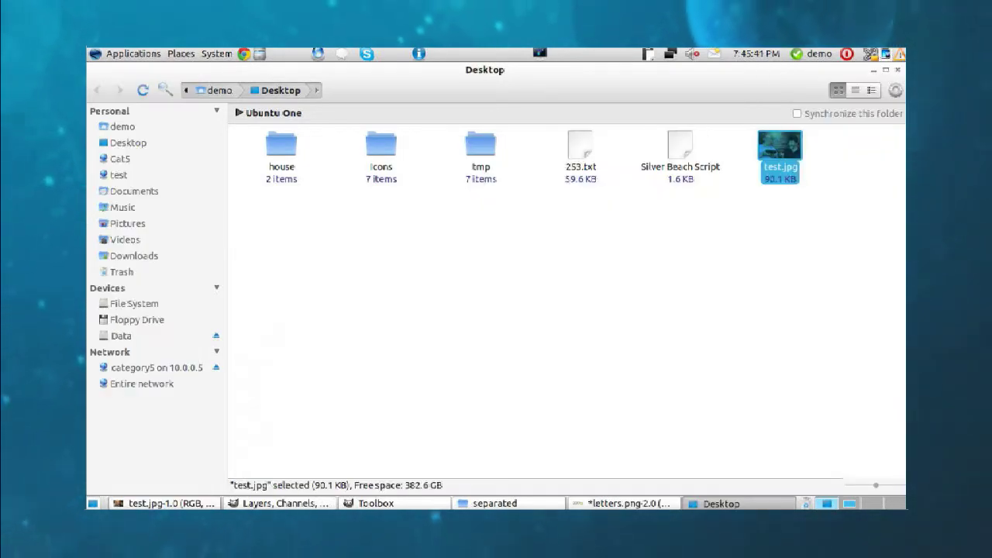
key(Return)
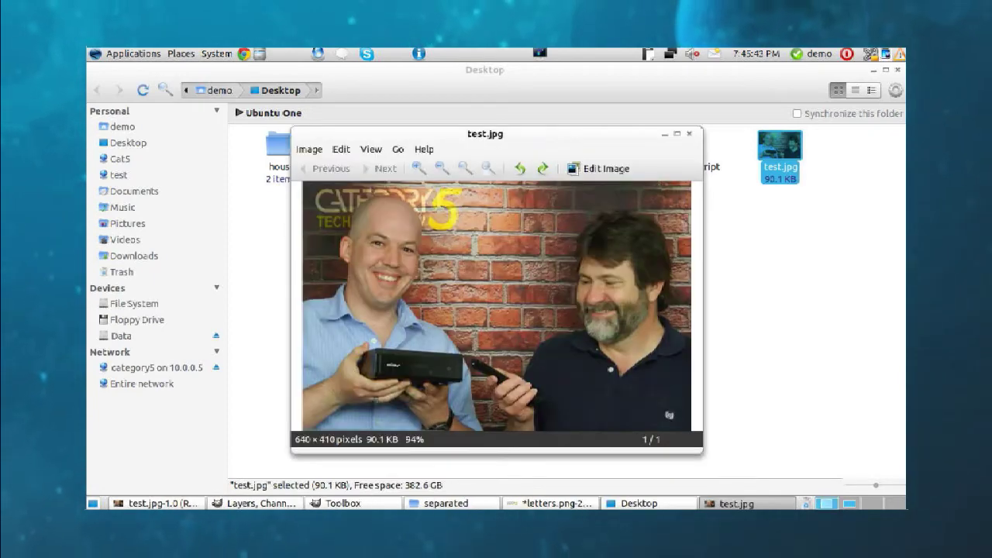
key(F11)
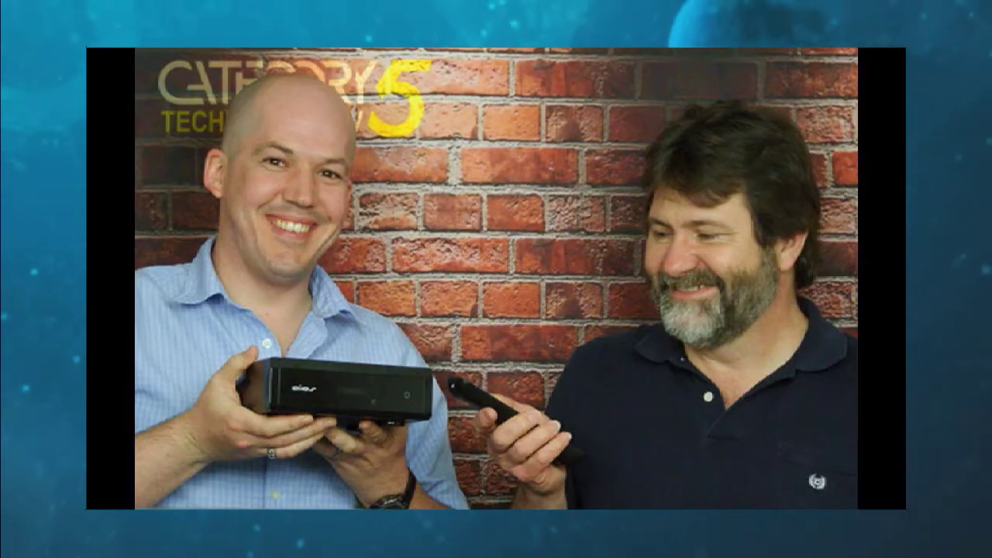
key(F11)
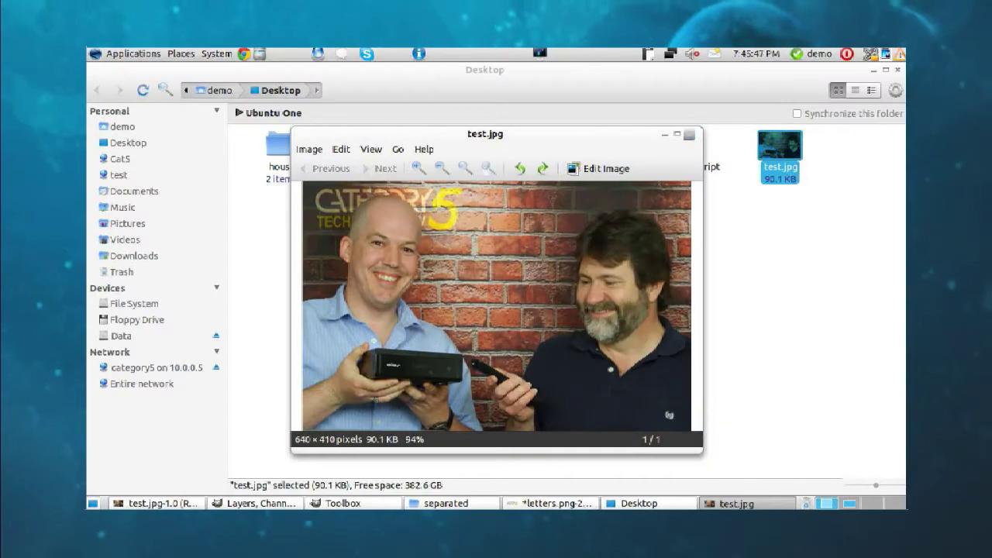
key(Escape)
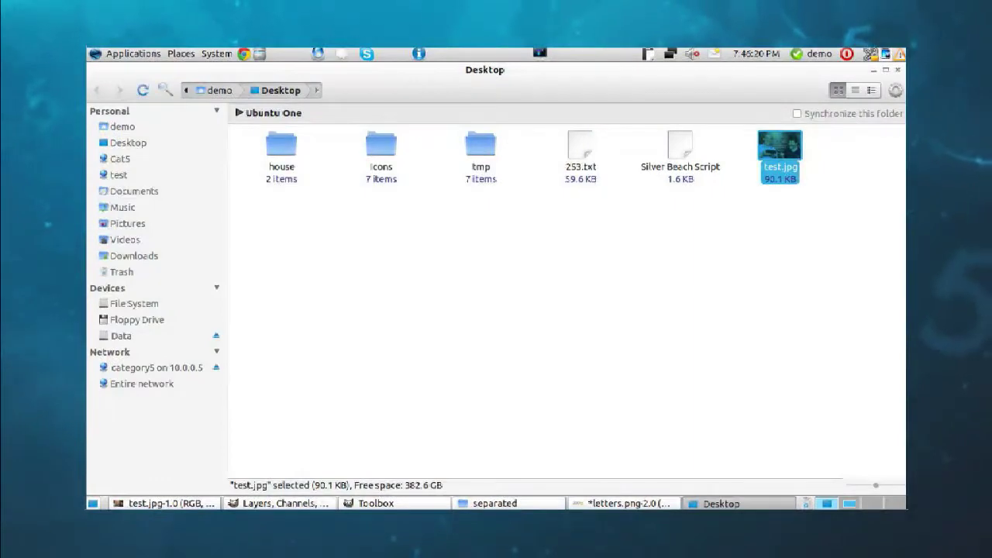
key(Escape)
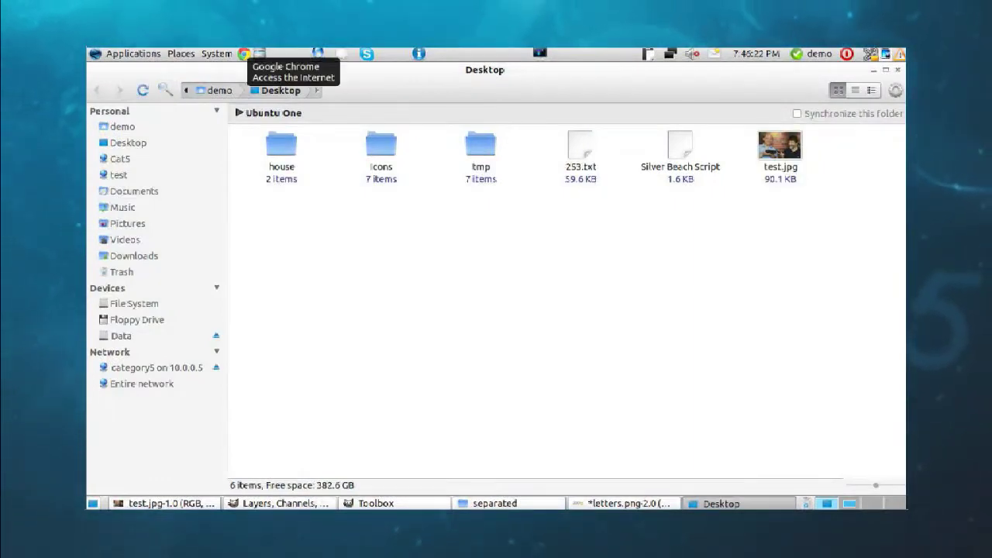
Open Google Chrome and go to cat5.tv/webdev
click(243, 53)
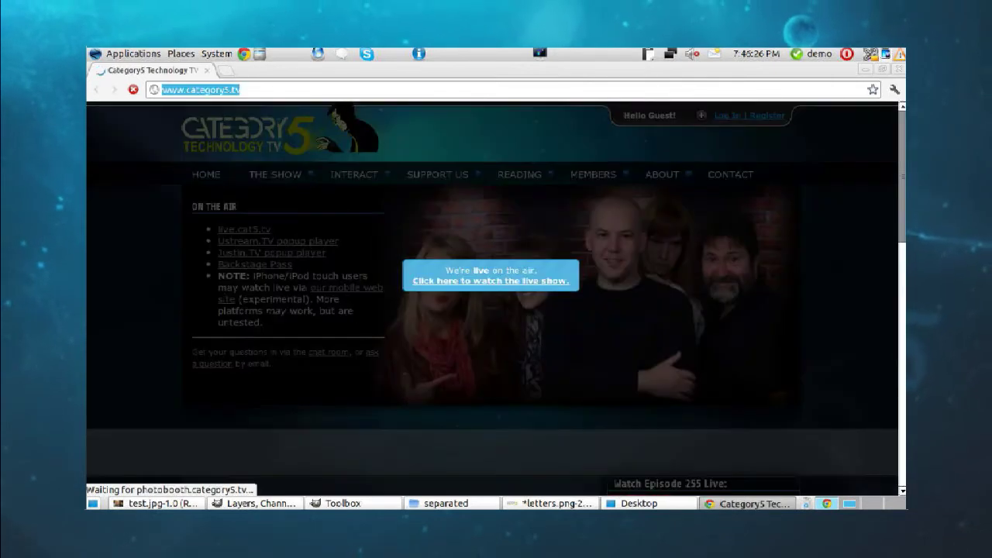
text(cat5.tv/)
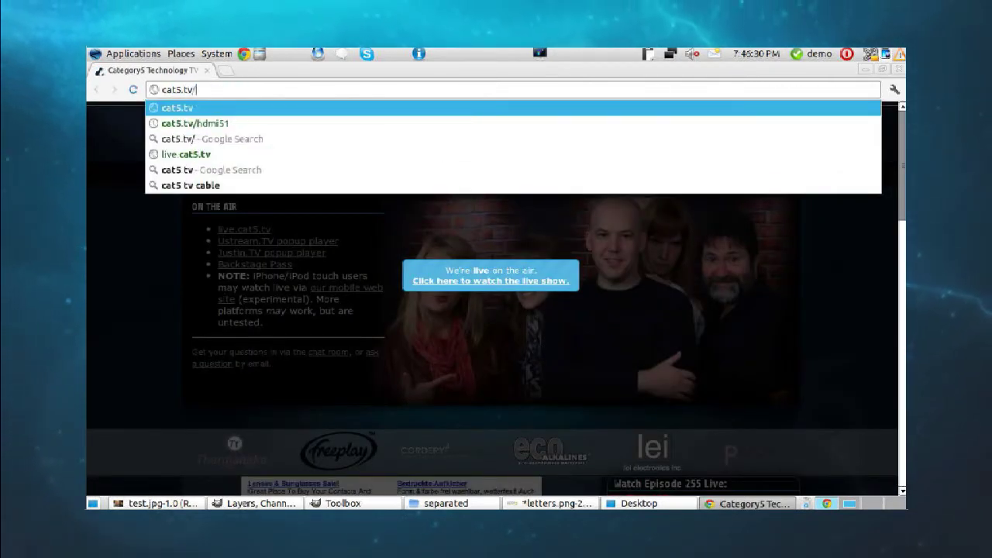
text(webdev)
key(Return)
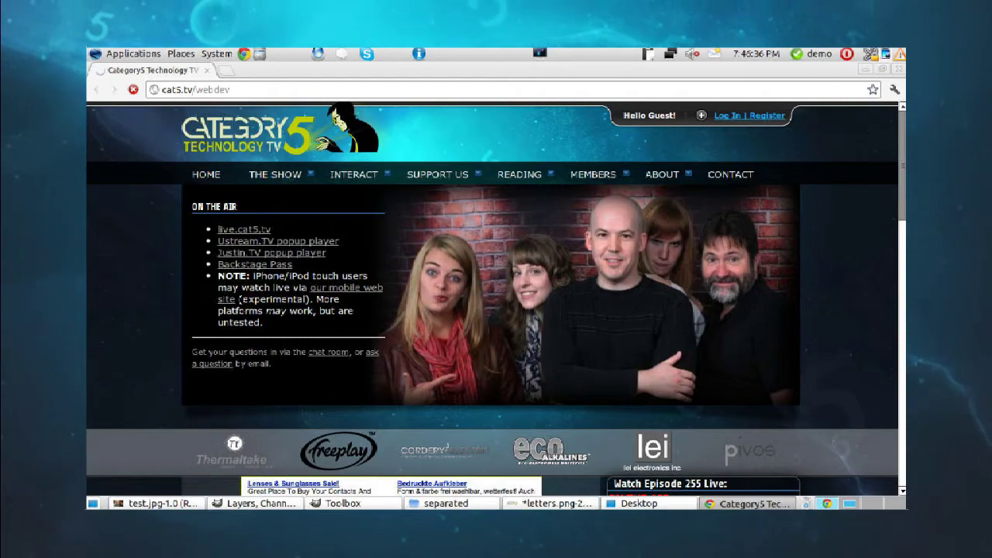
Open the Online Image Optimizer link under Make Things Faster on the web development page
scroll(496, 302, down, 6)
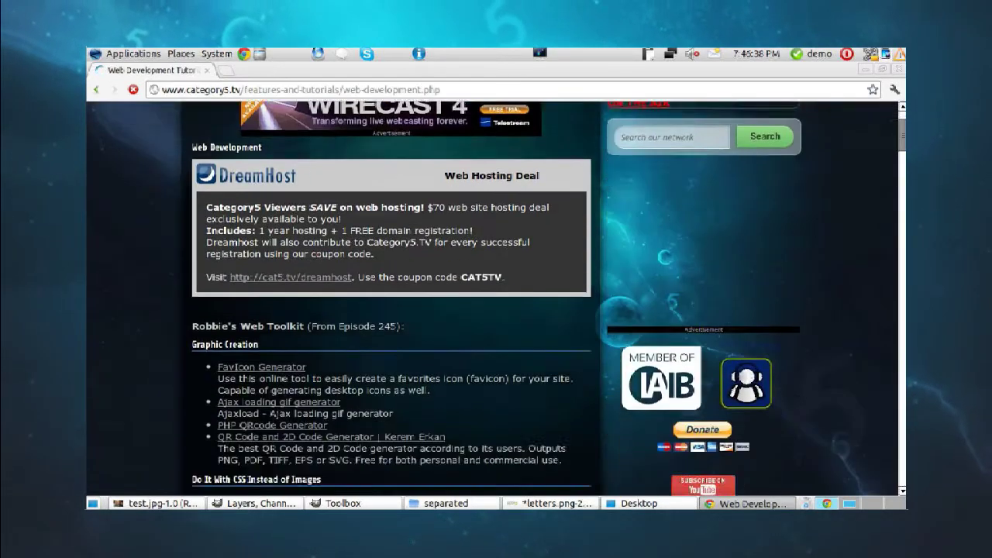
scroll(391, 303, down, 5)
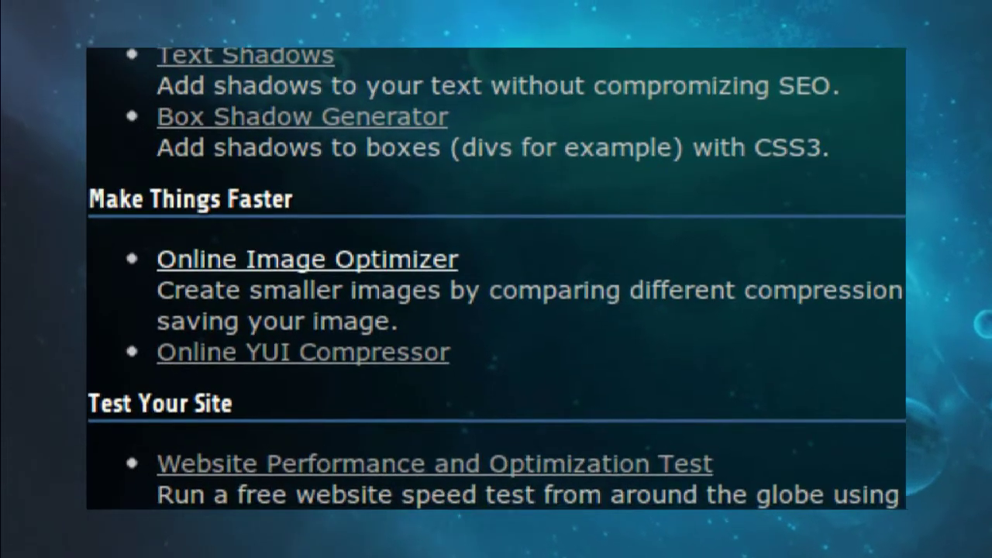
click(310, 260)
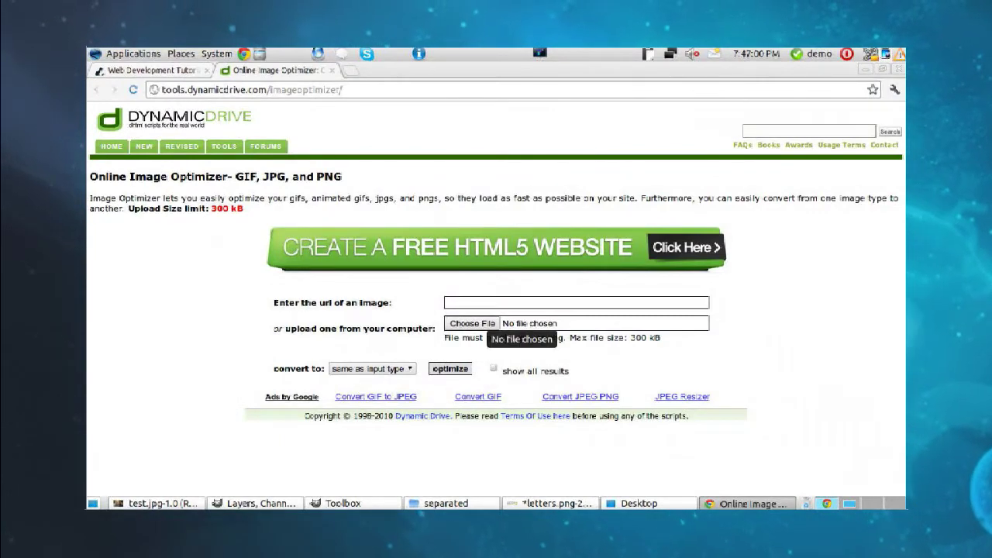
Upload test.jpg from the Desktop folder to the image optimizer and optimize it with the same output type as the input
click(472, 323)
click(212, 207)
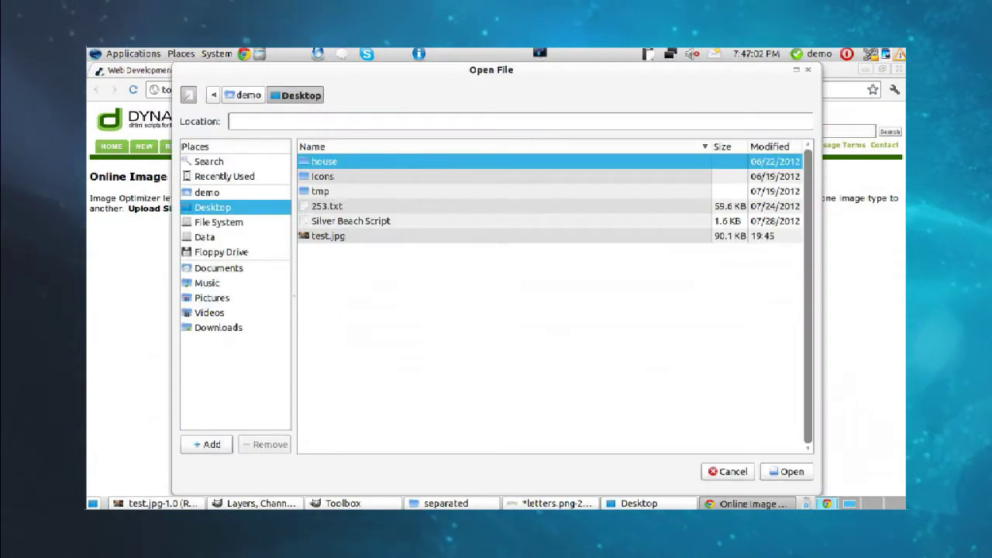
click(328, 235)
click(787, 471)
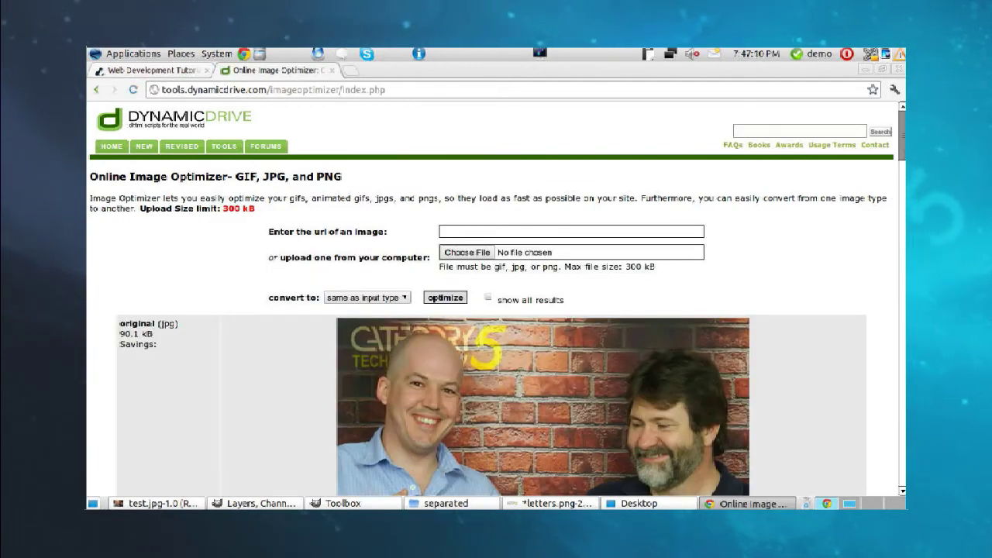
Compare the original with the optimized JPEG versions from quality 90 down to 40, checking image quality, file size and savings
scroll(496, 310, down, 3)
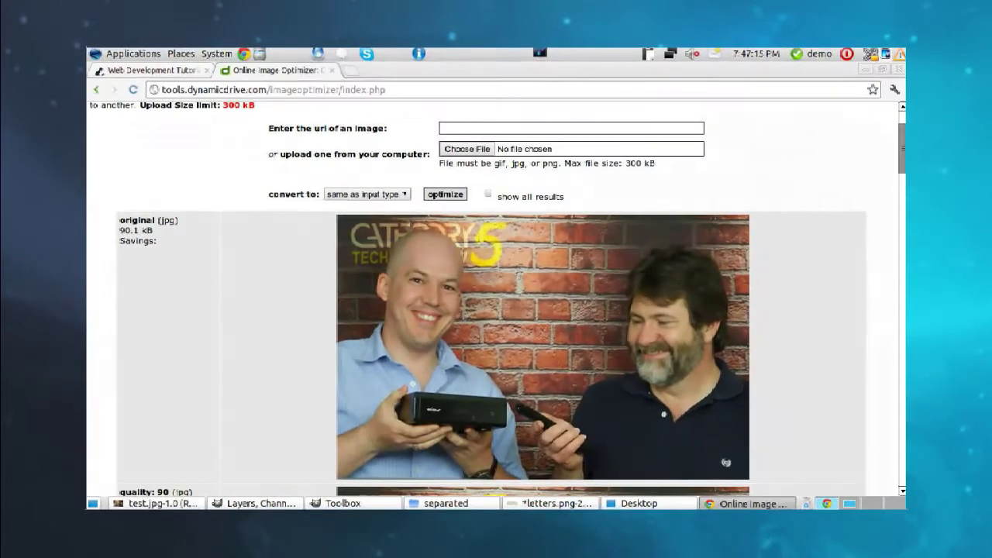
scroll(726, 359, down, 3)
scroll(496, 302, down, 6)
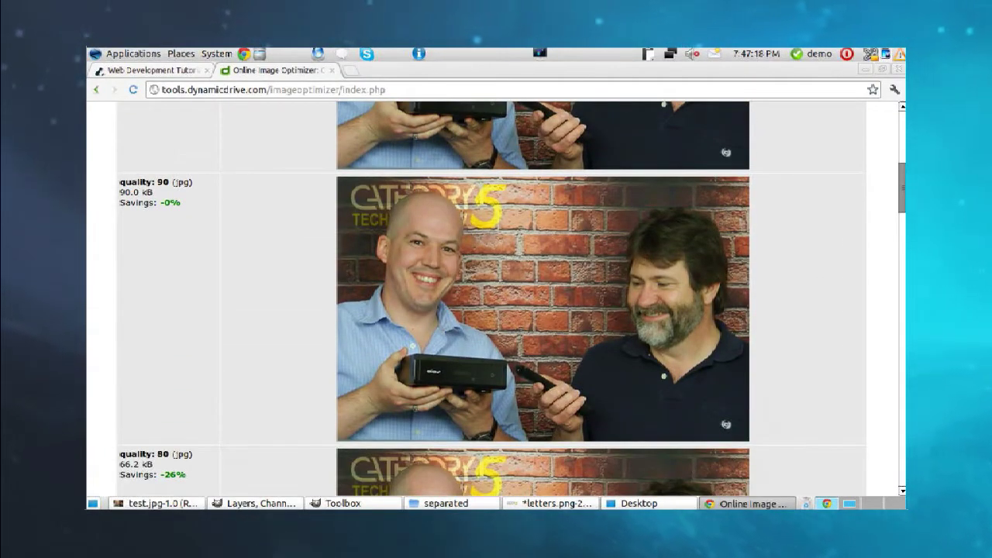
scroll(496, 303, down, 1)
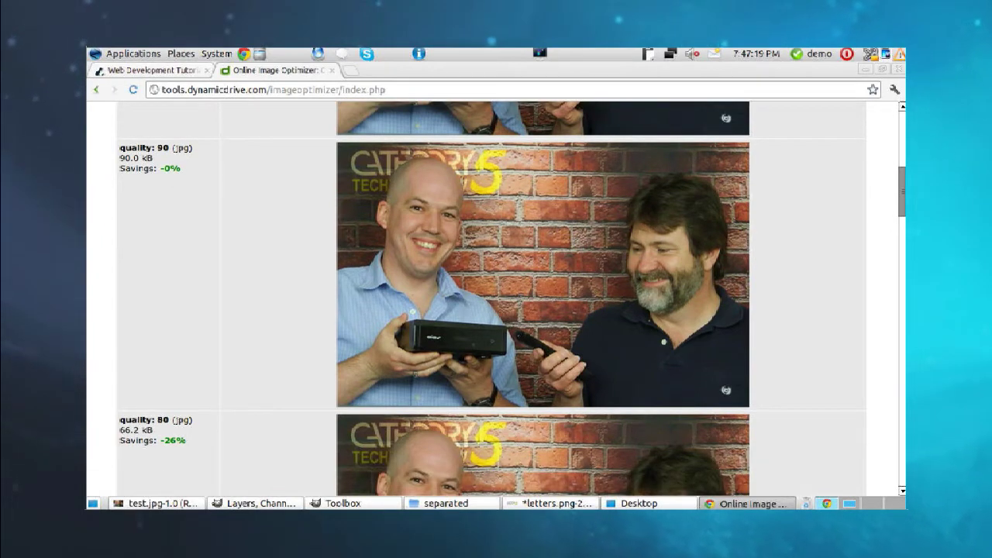
scroll(496, 302, down, 6)
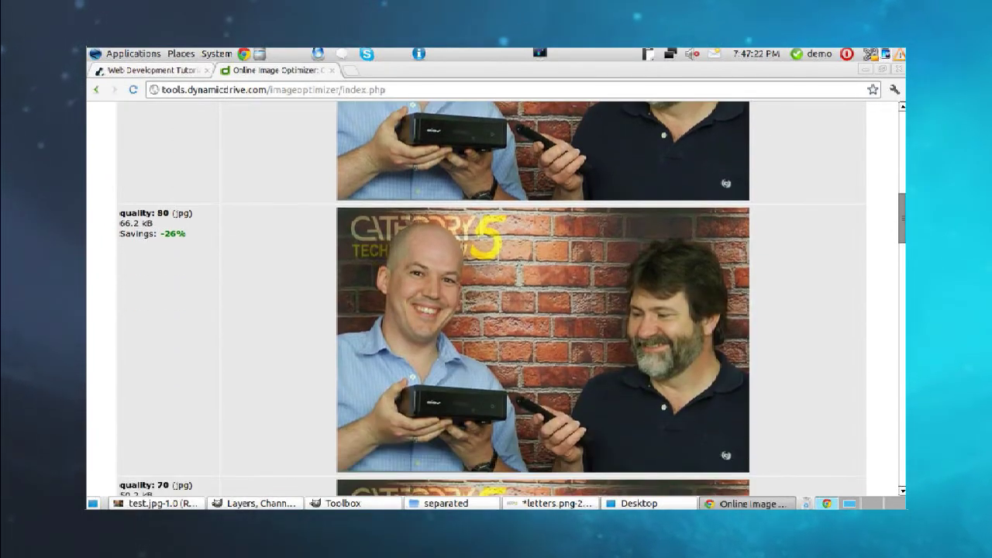
scroll(496, 303, down, 1)
scroll(496, 302, up, 8)
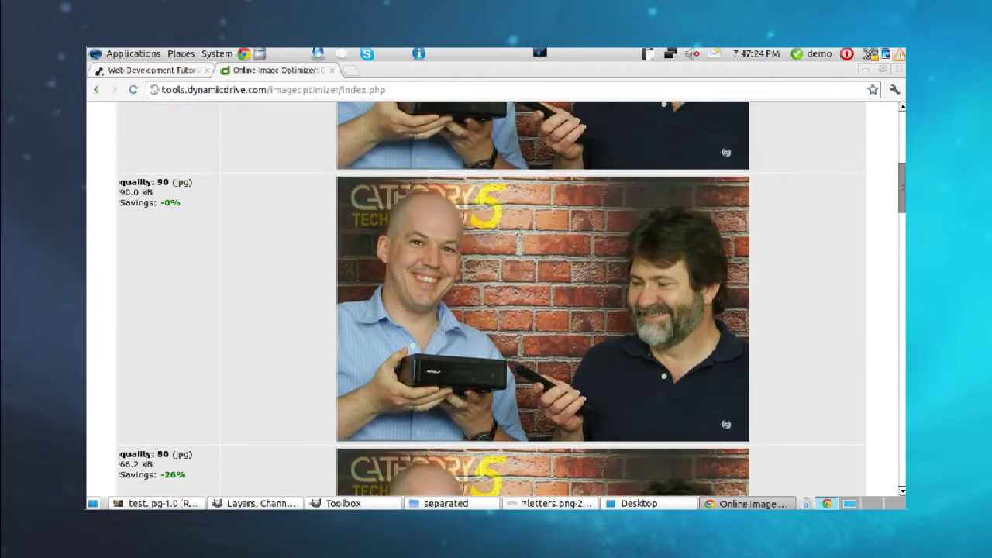
scroll(495, 302, down, 1)
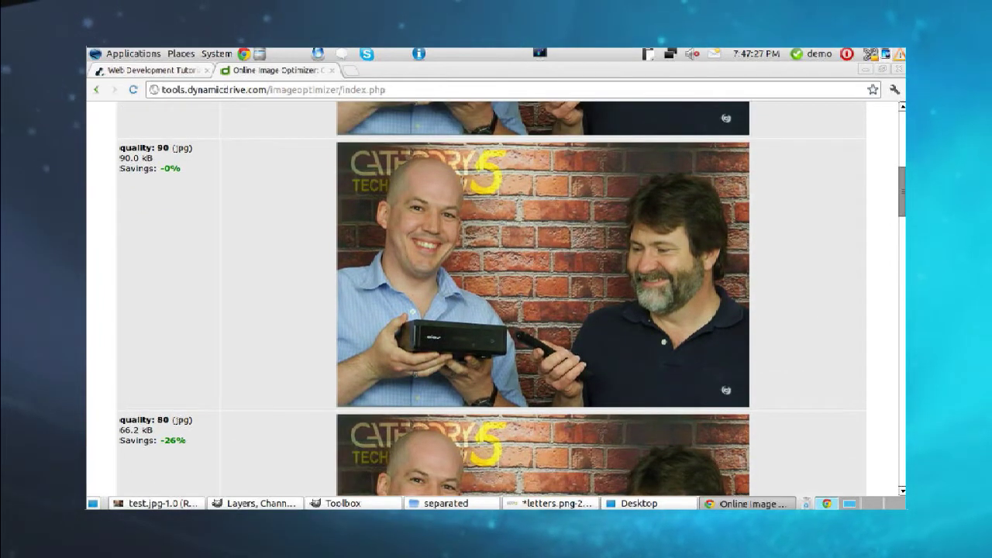
scroll(495, 302, down, 7)
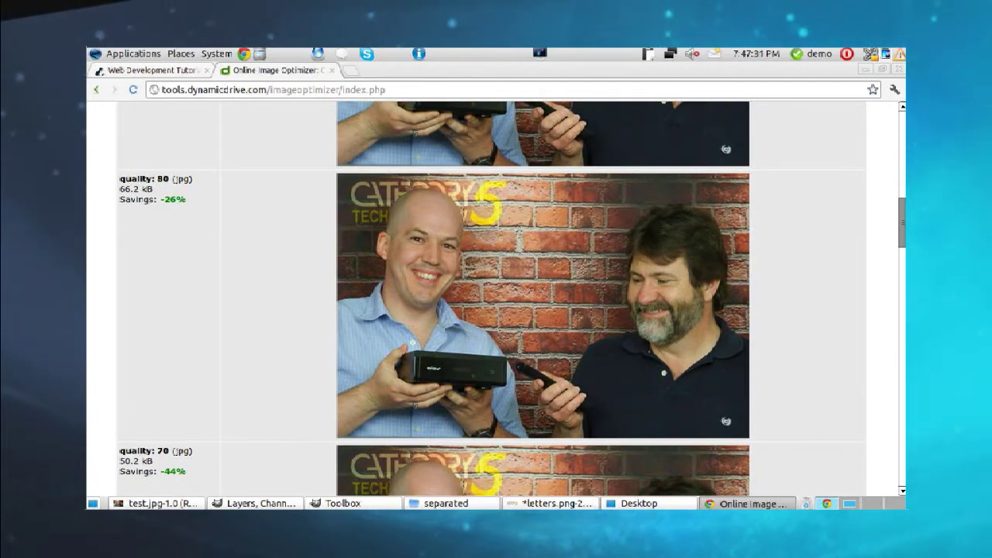
scroll(495, 302, down, 8)
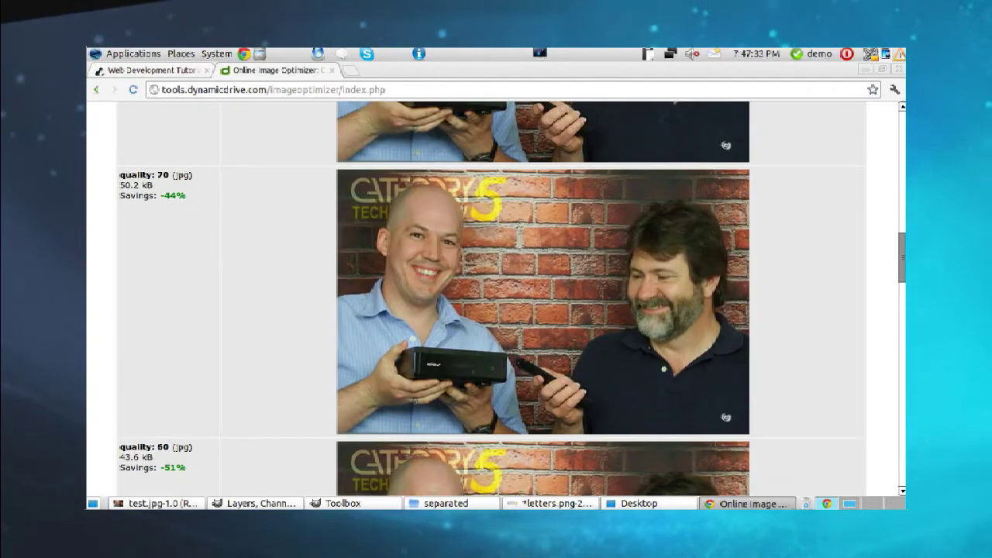
scroll(496, 302, up, 7)
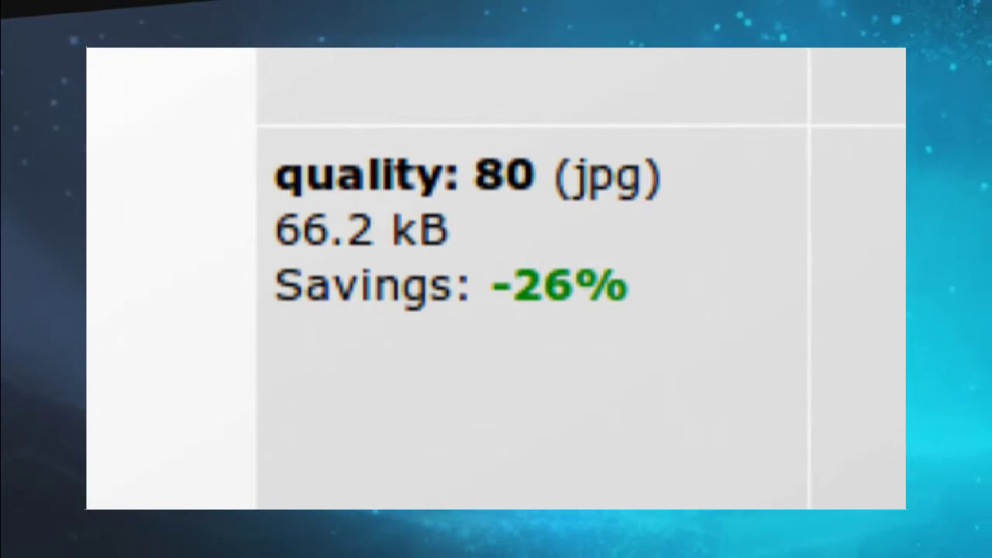
scroll(495, 302, down, 7)
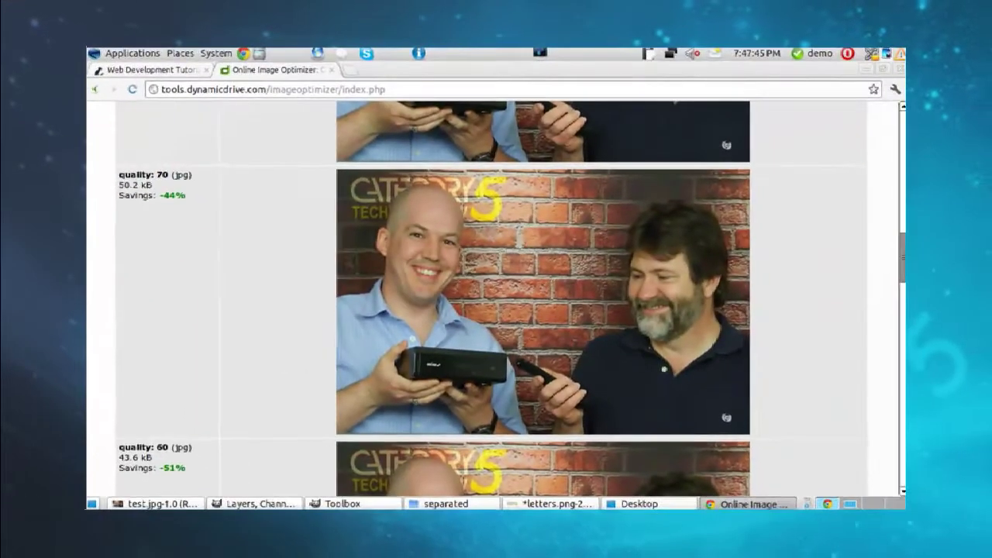
scroll(496, 302, down, 5)
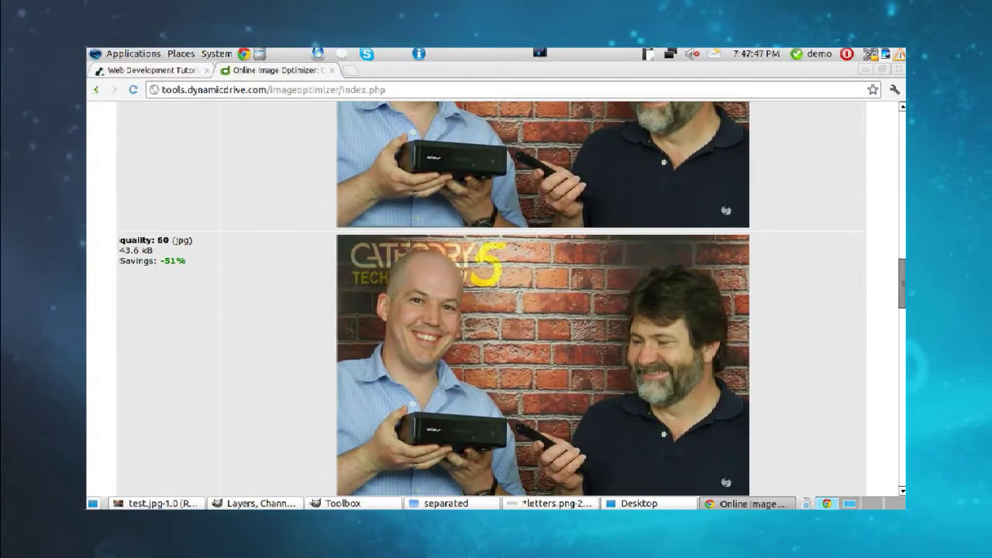
scroll(496, 302, down, 8)
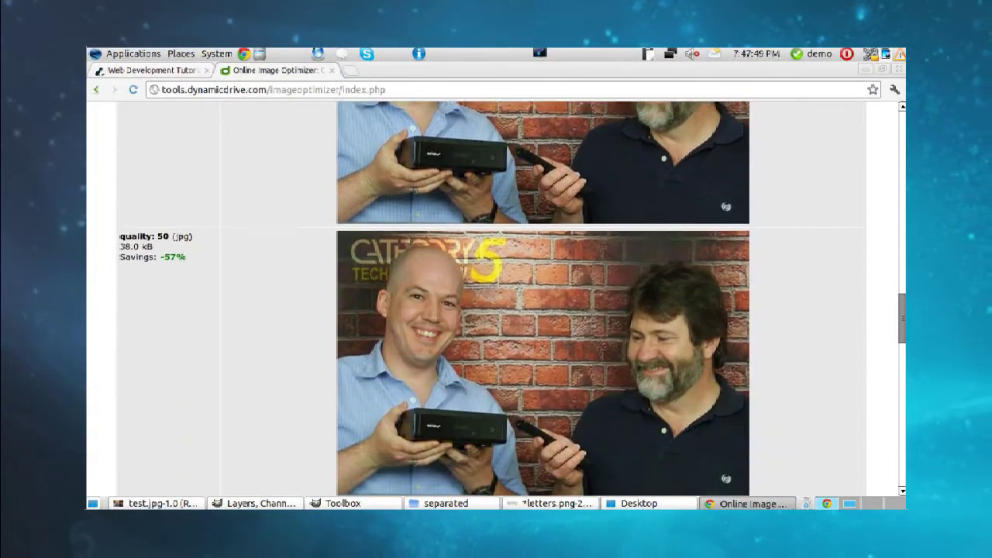
scroll(542, 302, down, 3)
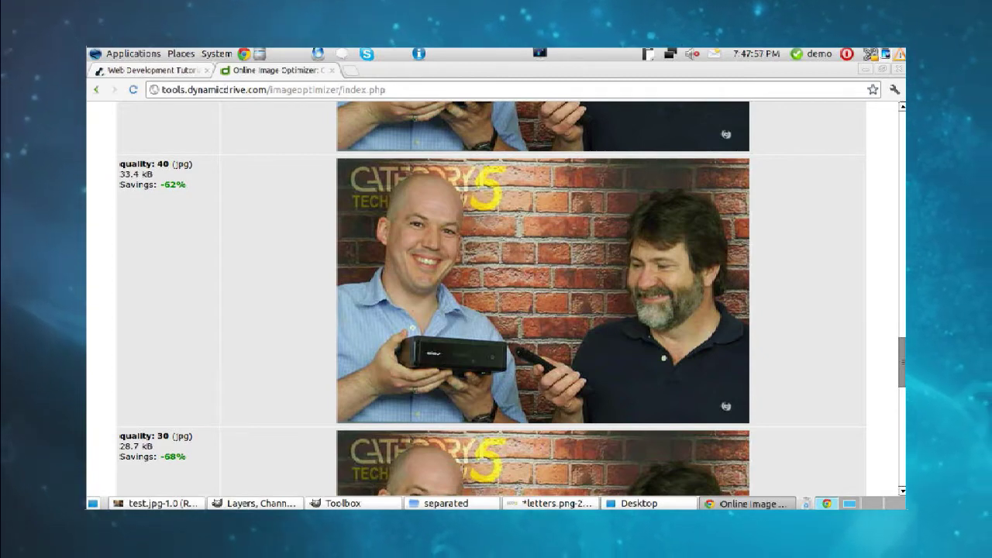
scroll(542, 298, up, 5)
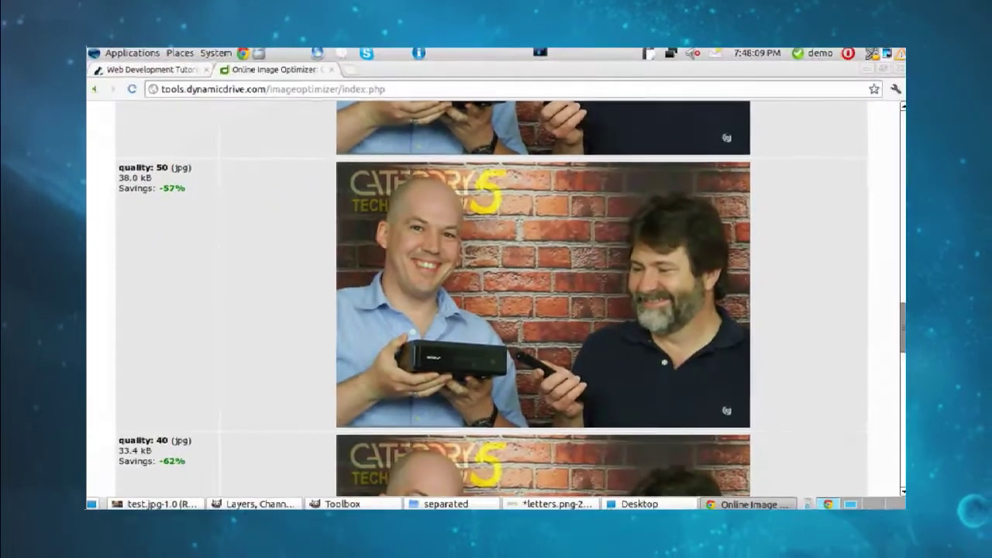
Save the quality 50 JPEG version from the optimizer results to the Desktop folder as test_4.jpg
right_click(491, 277)
click(500, 282)
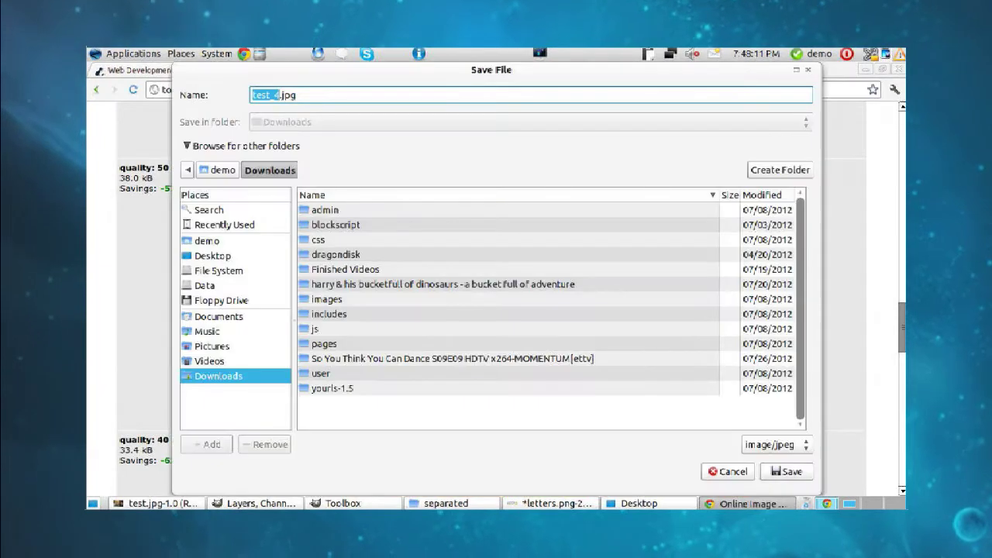
click(213, 256)
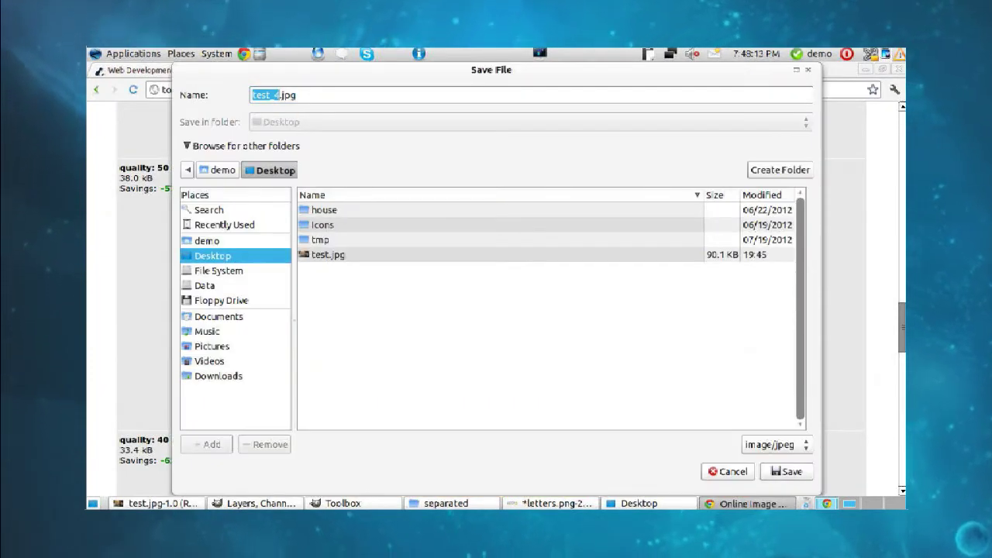
text(test_4)
key(Return)
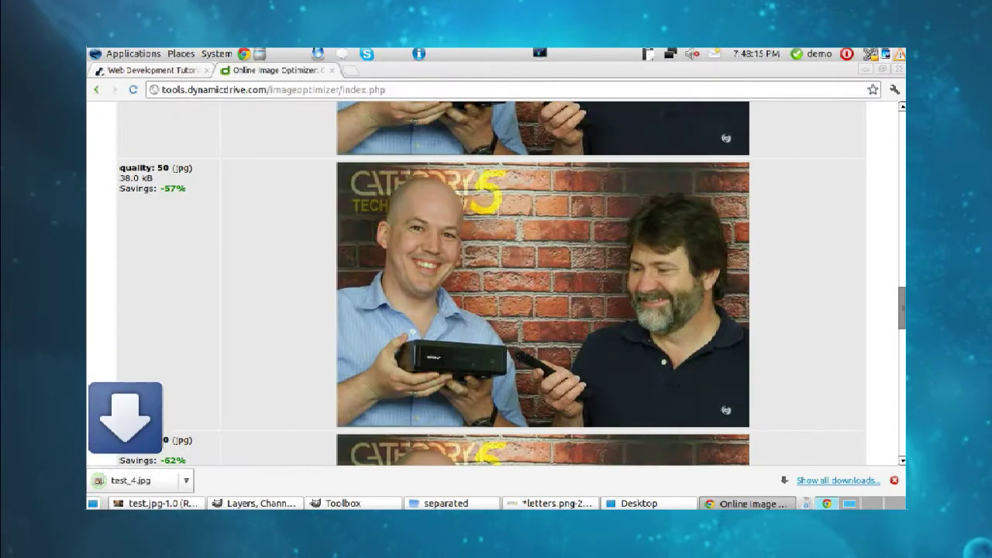
Switch to the Desktop folder window and view test.jpg and test_4.jpg full screen in the image viewer to compare their quality
key(alt+F9)
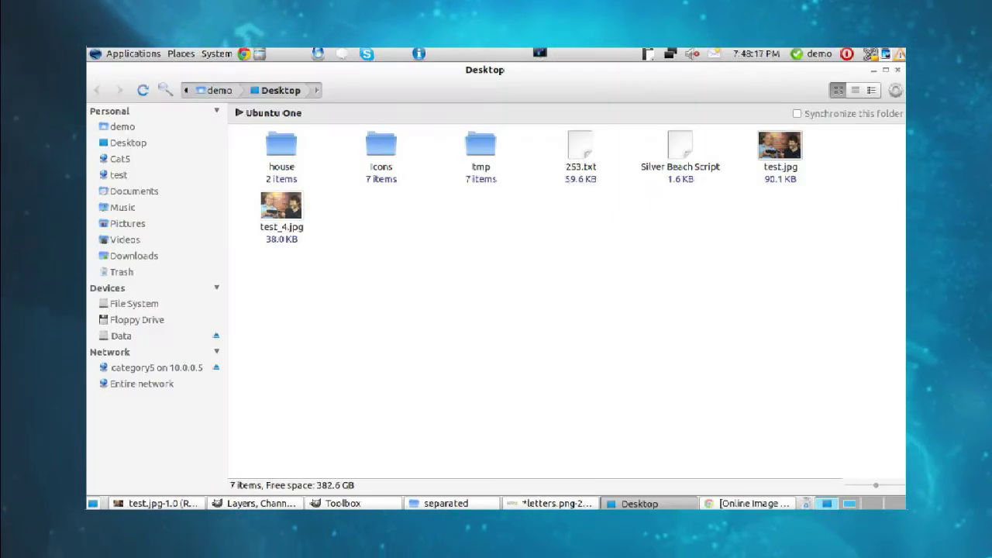
click(779, 147)
key(Return)
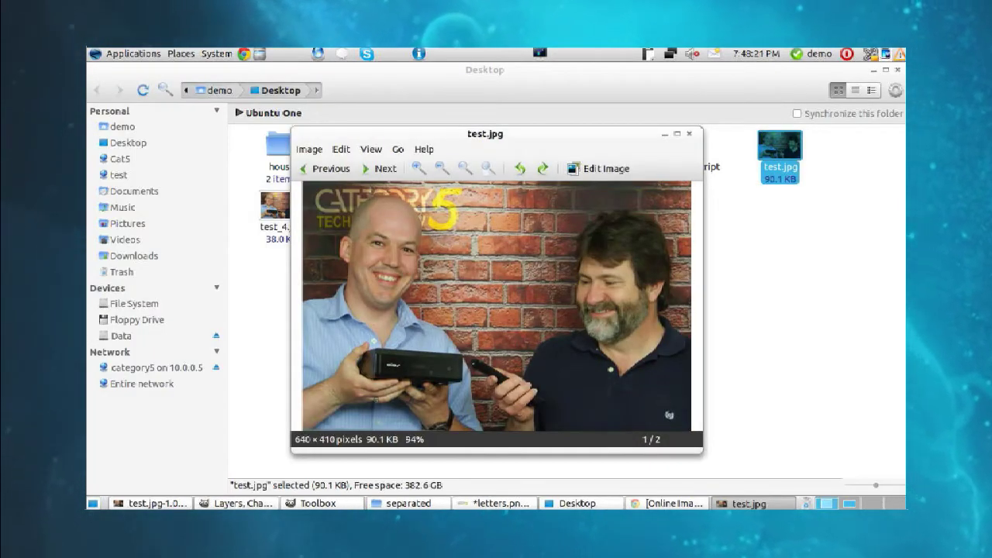
key(F11)
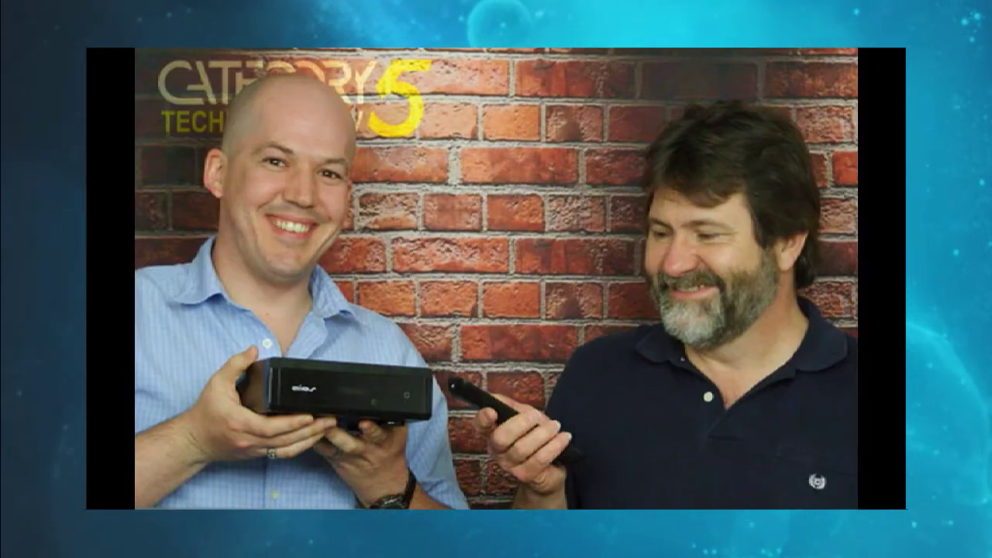
key(F11)
key(Right)
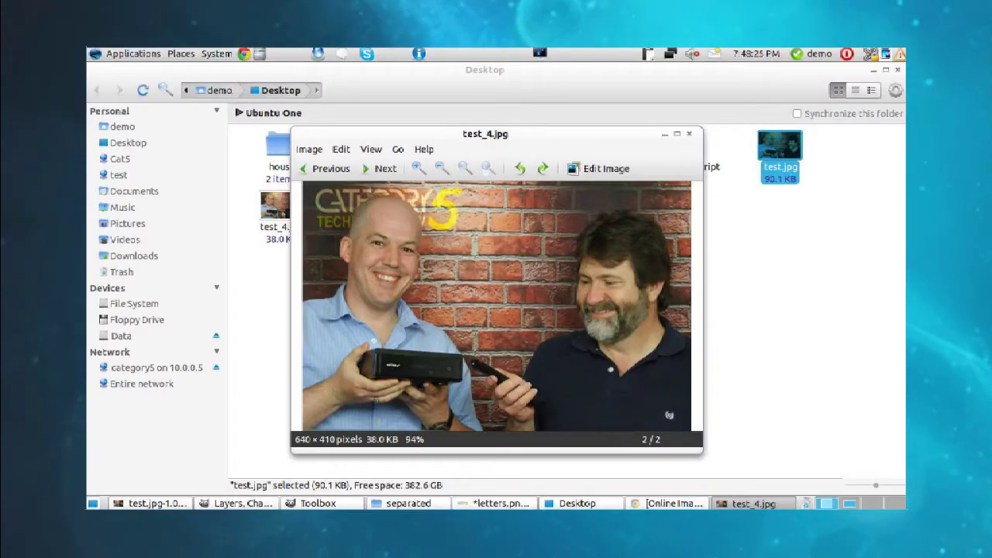
key(F11)
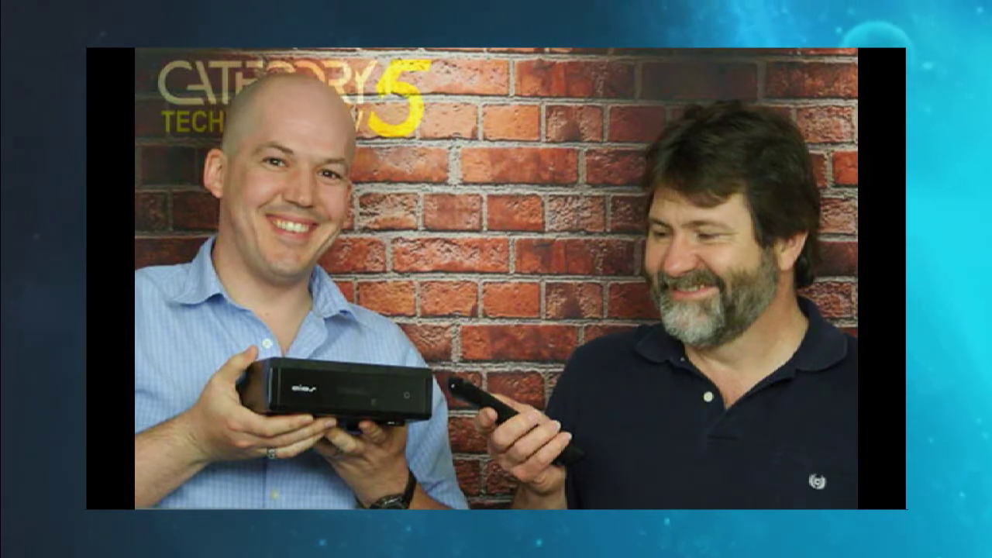
key(Escape)
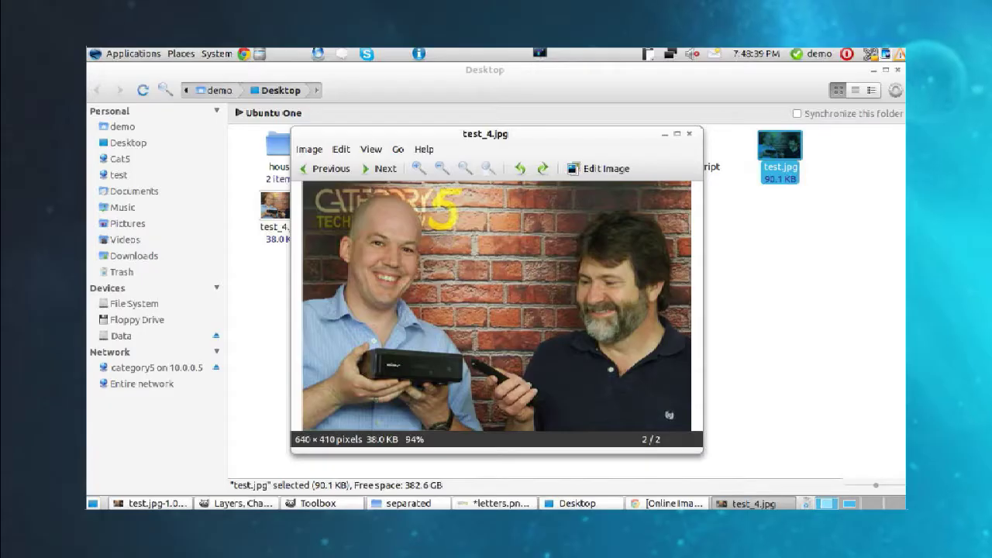